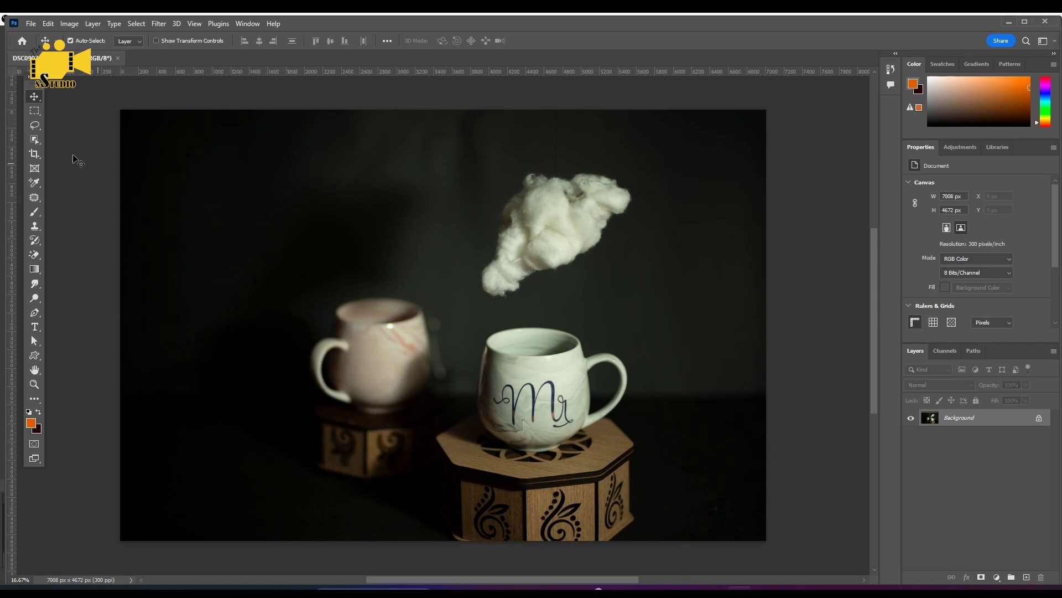
Select the cotton cloud with the Object Selection tool and copy it to Layer 1
left_click(35, 139)
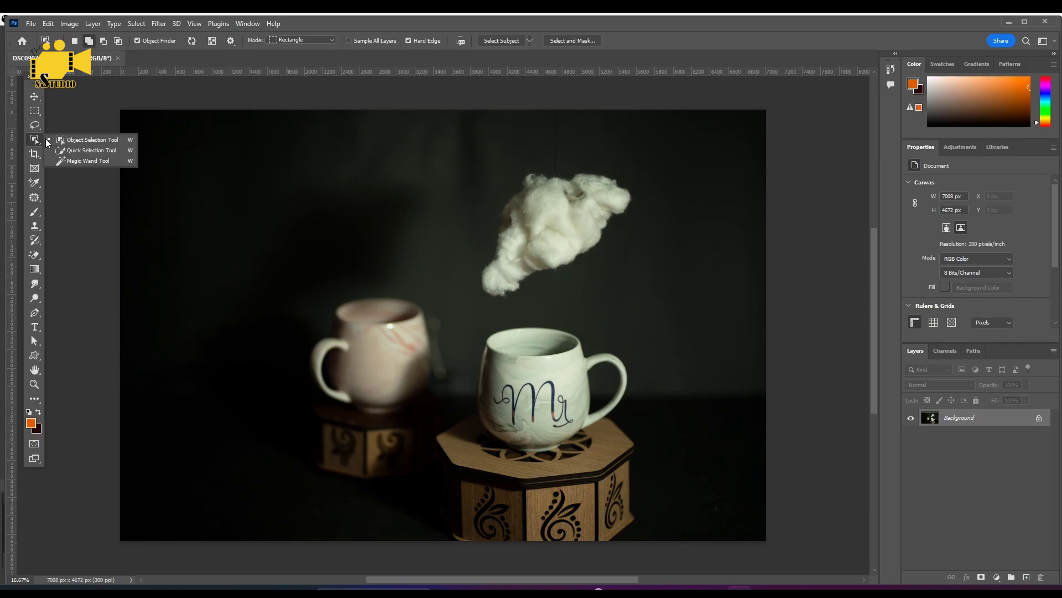
left_click(103, 142)
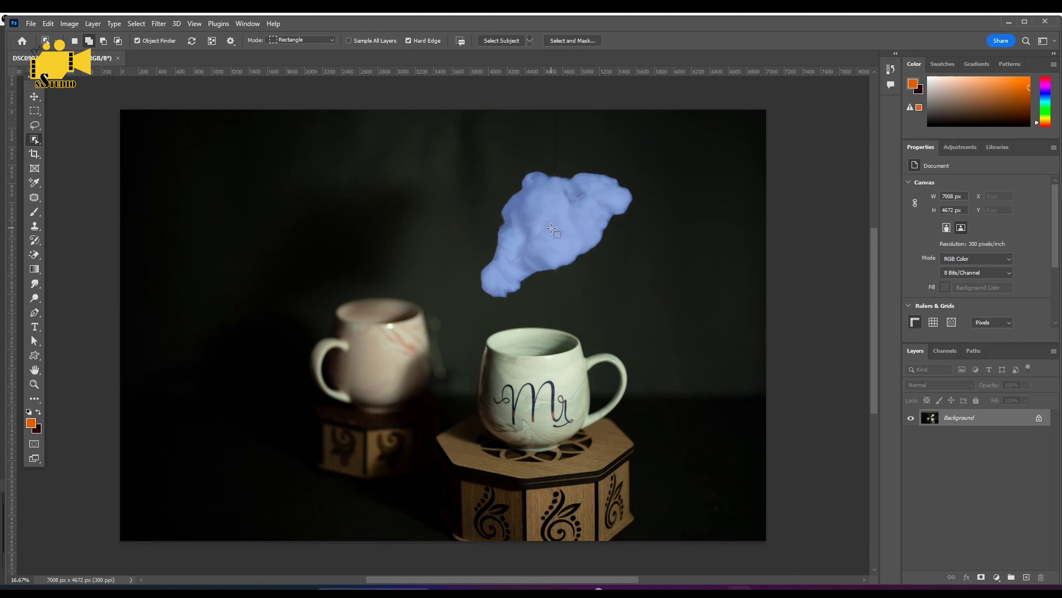
left_click(551, 228)
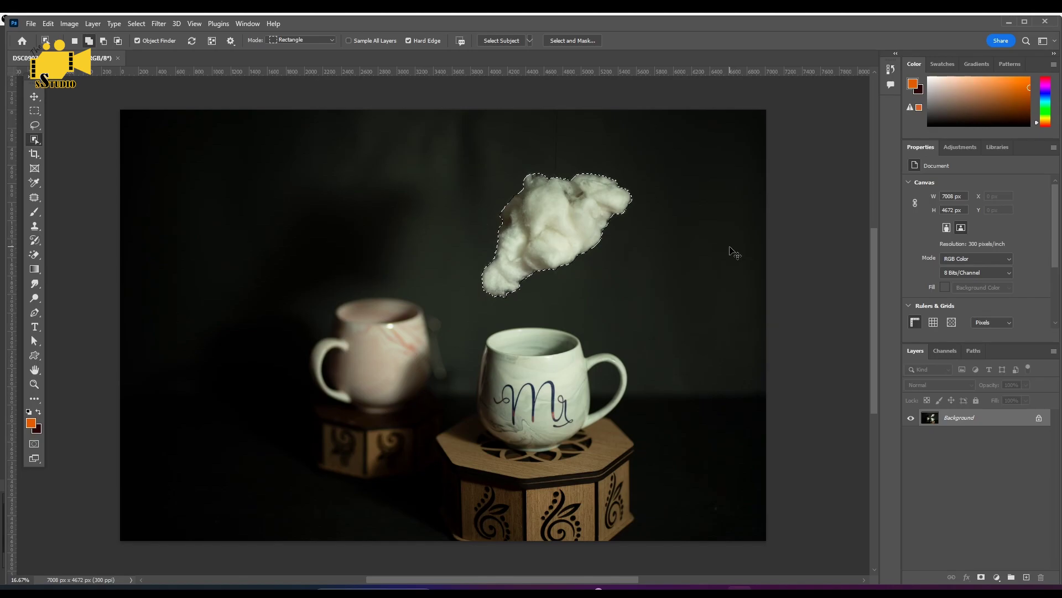
key("ctrl+j")
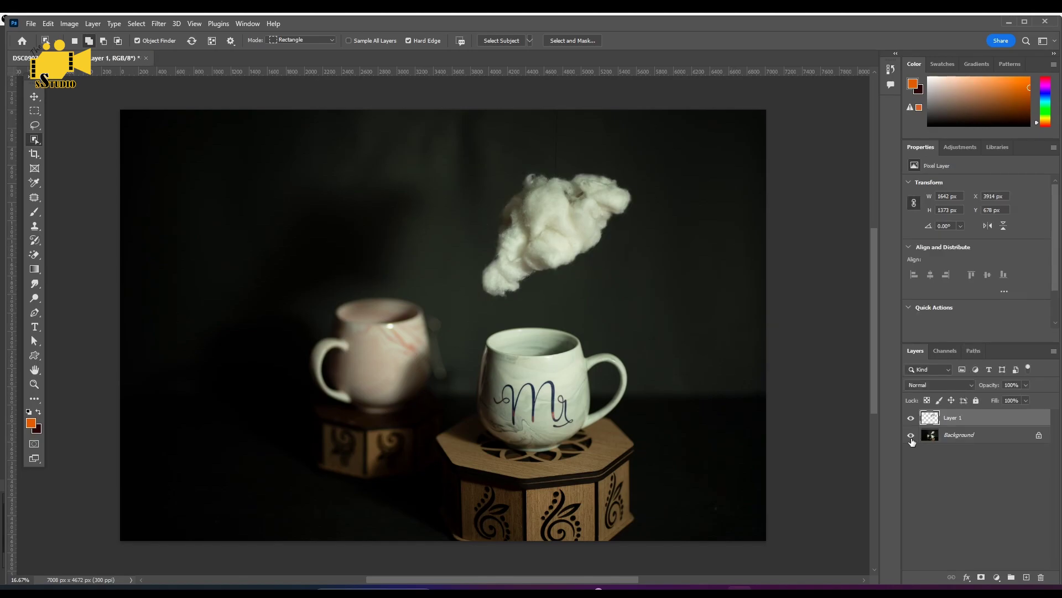
Hide the Background layer so the cloud sits alone on transparency
left_click(911, 435)
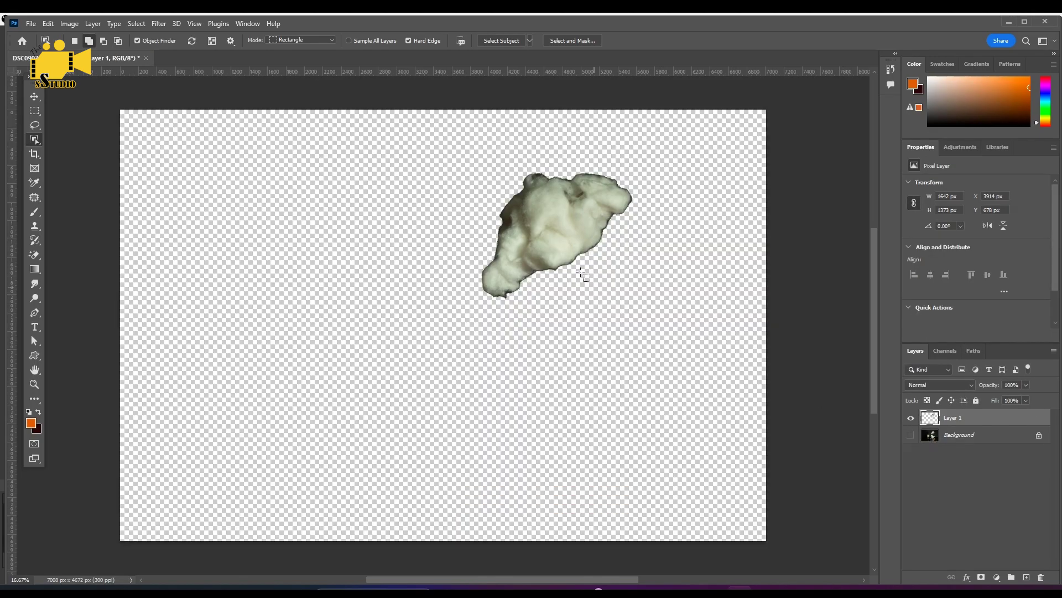
scroll(557, 245, "up", 2)
scroll(532, 238, "up", 1)
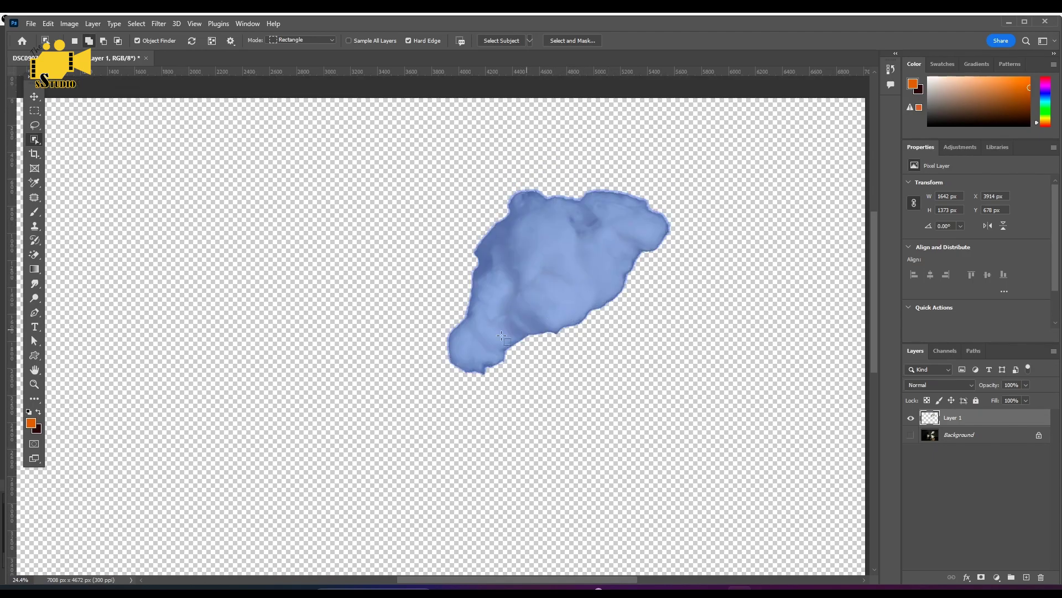
scroll(614, 210, "up", 1)
scroll(614, 210, "up", 2)
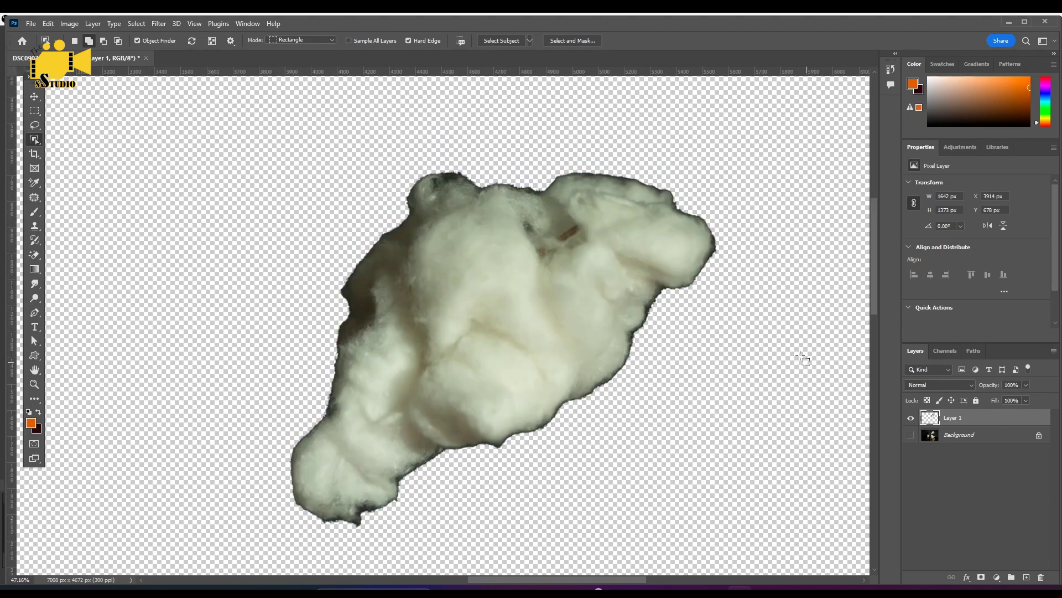
left_click(35, 96)
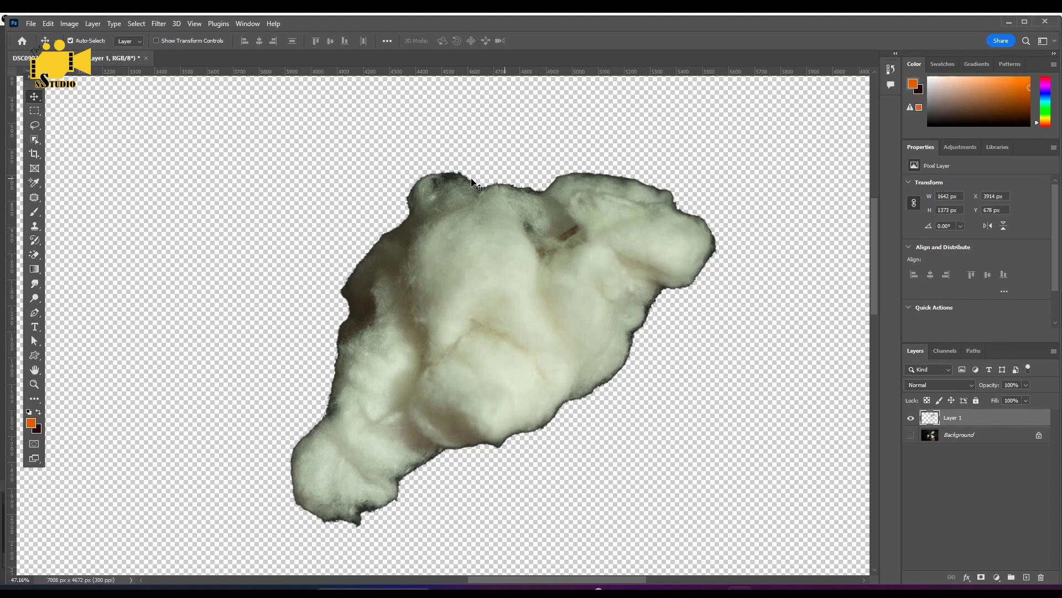
scroll(487, 315, "down", 2)
scroll(487, 315, "down", 2)
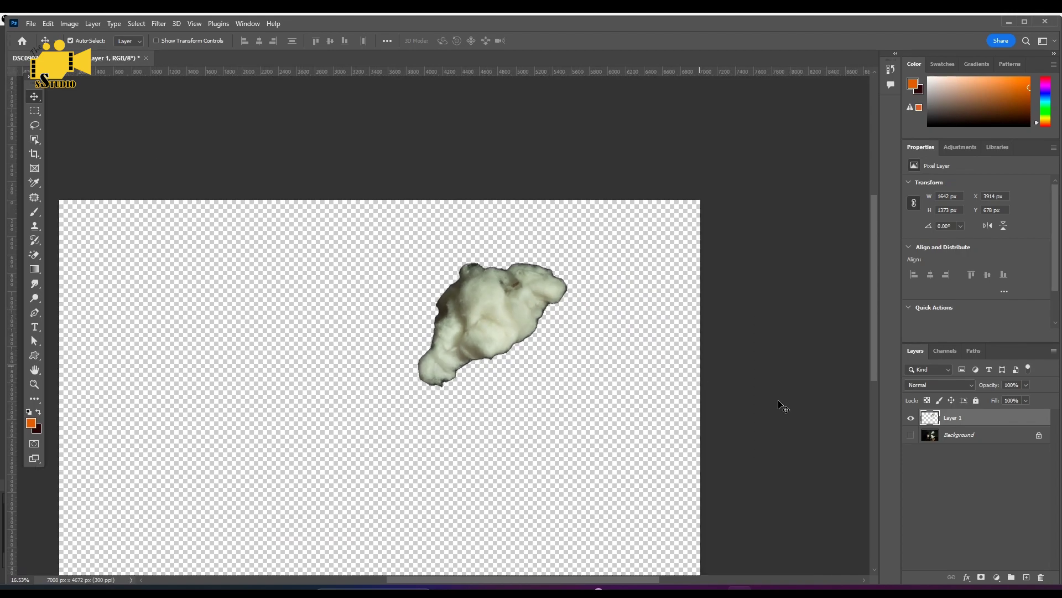
Load Layer 1's pixels as a selection and pick the Rectangular Marquee tool
right_click(928, 419)
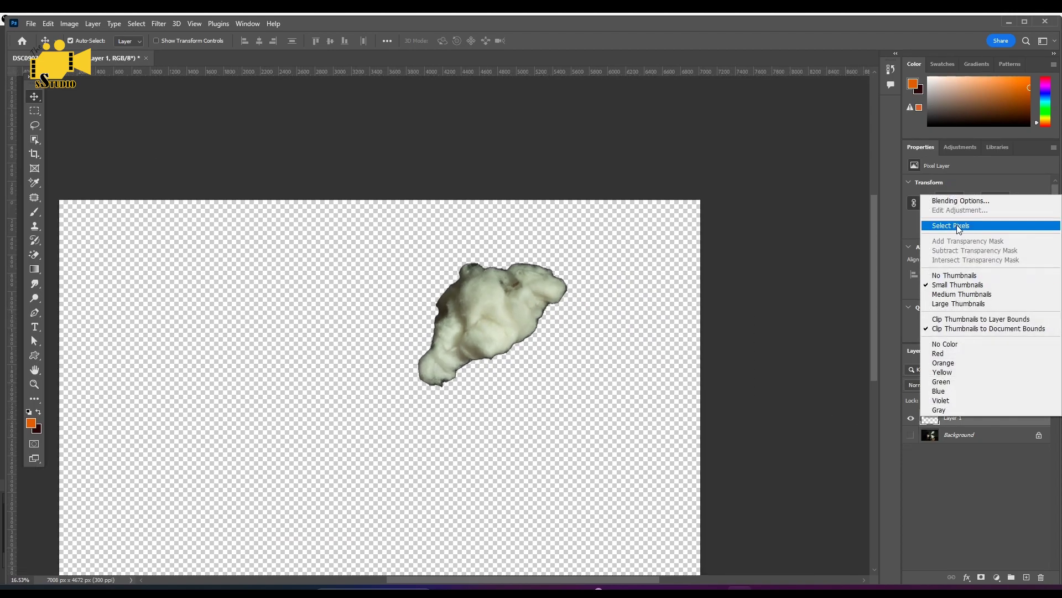
left_click(950, 222)
scroll(492, 344, "up", 1)
scroll(492, 344, "up", 1)
left_click(34, 111)
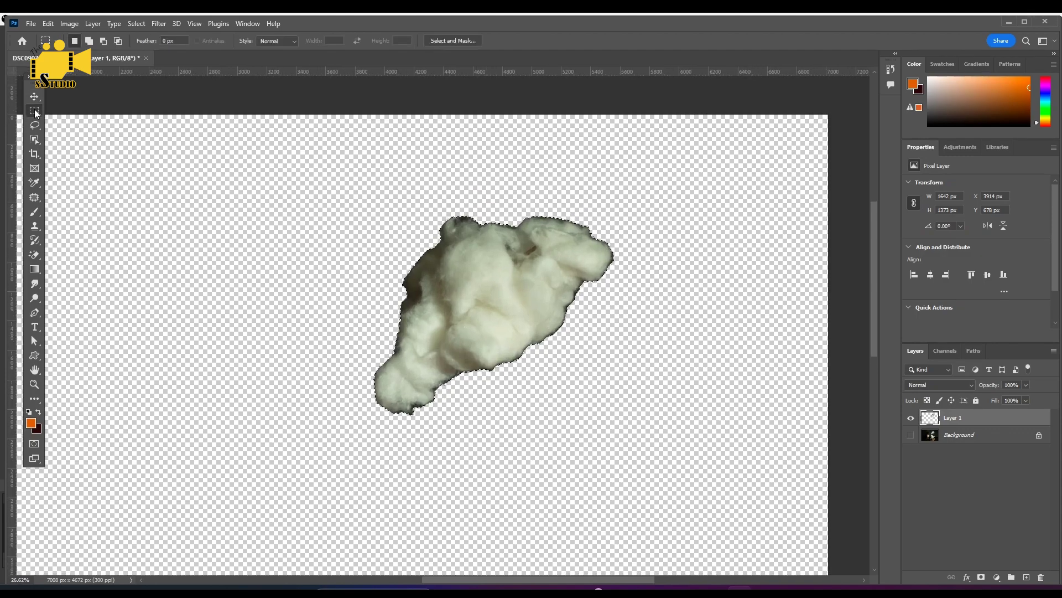
left_click(34, 138)
left_click(35, 125)
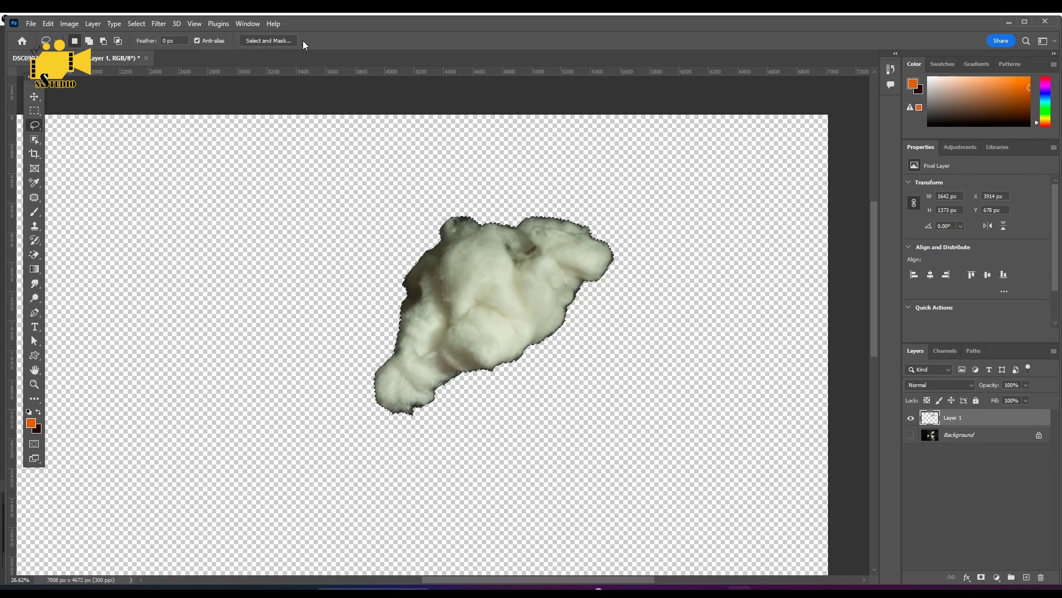
left_click(34, 110)
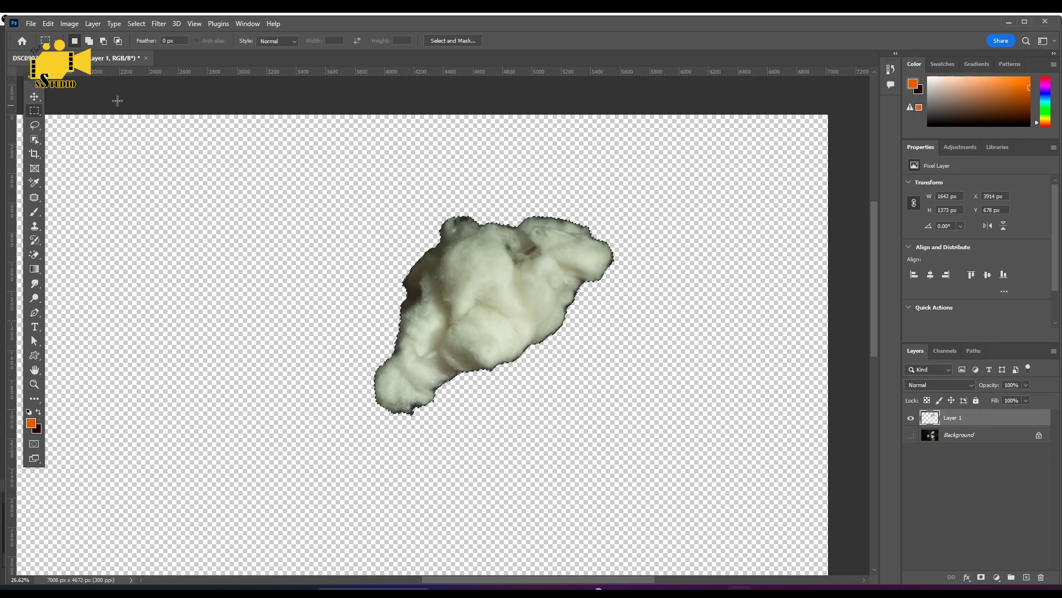
left_click(472, 42)
In Select and Mask, paint the cloud's fluffy edges with a 63 px Refine Edge Brush and apply
left_click(470, 43)
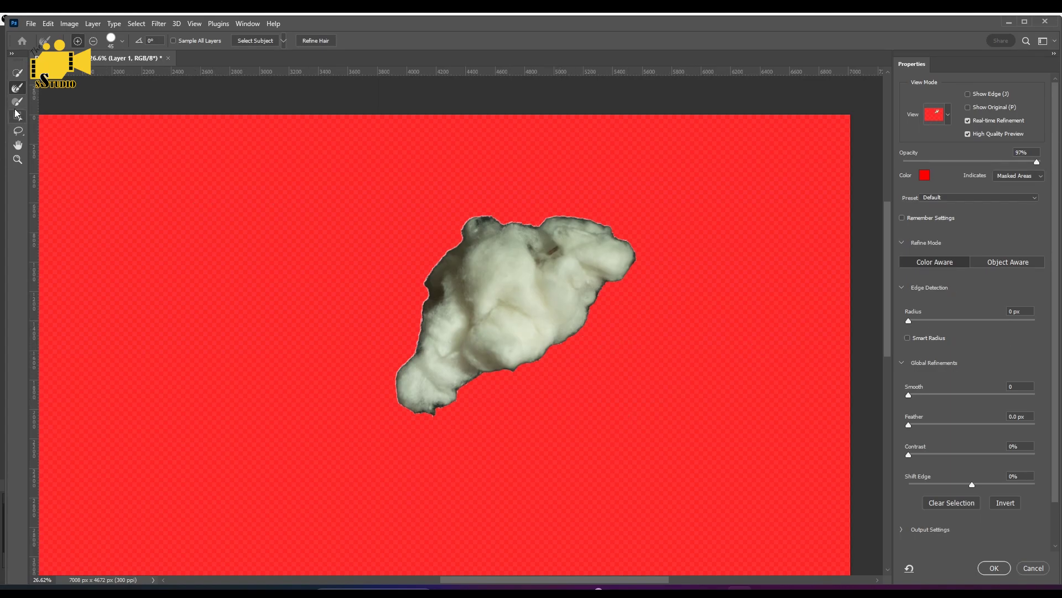
right_click(415, 352)
left_click_drag(459, 374, 463, 374)
left_click(417, 350)
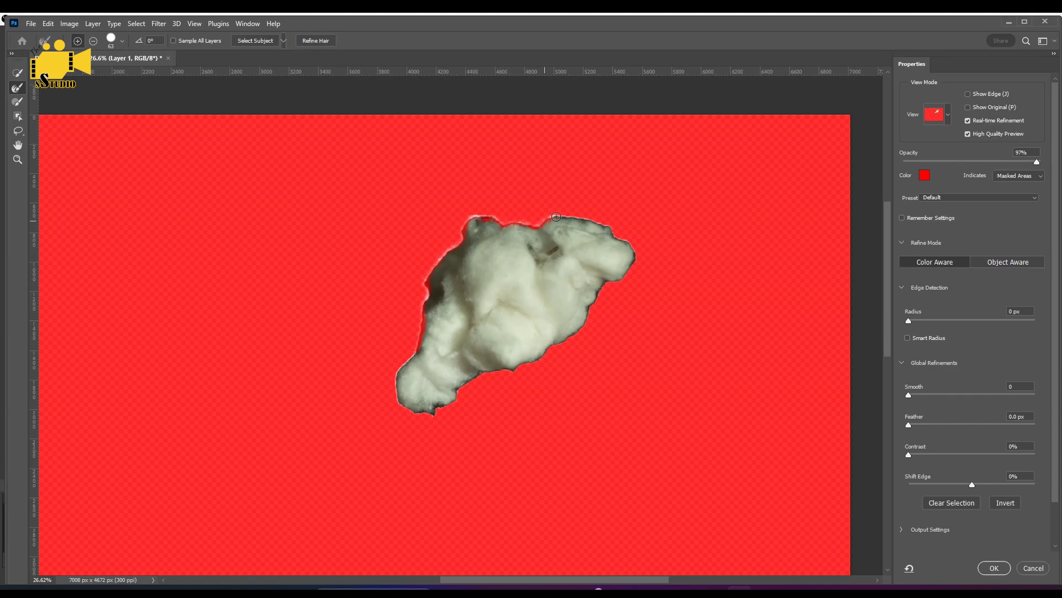
left_click_drag(634, 262, 424, 348)
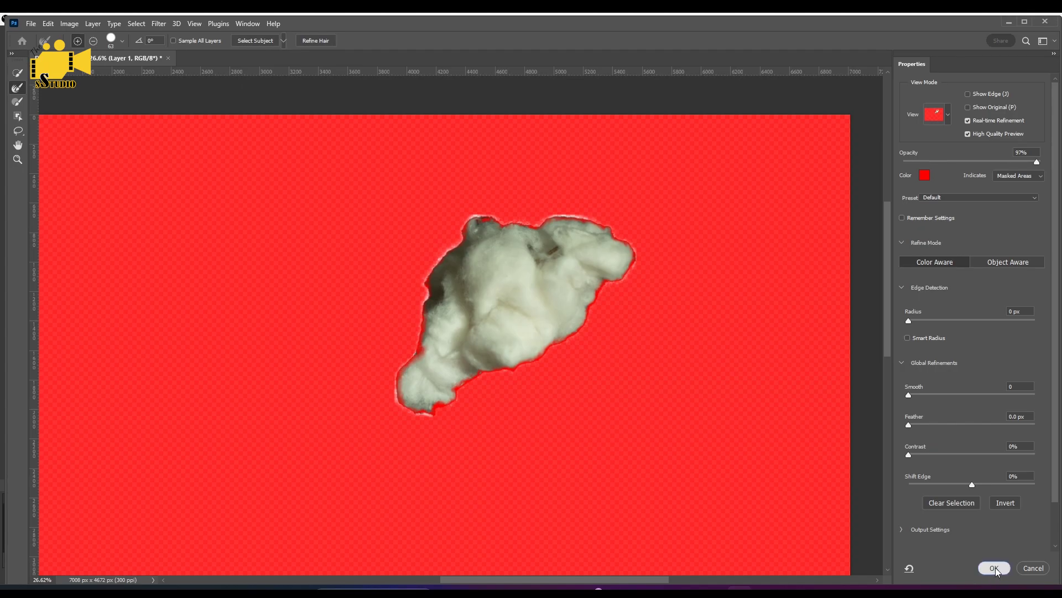
left_click(995, 567)
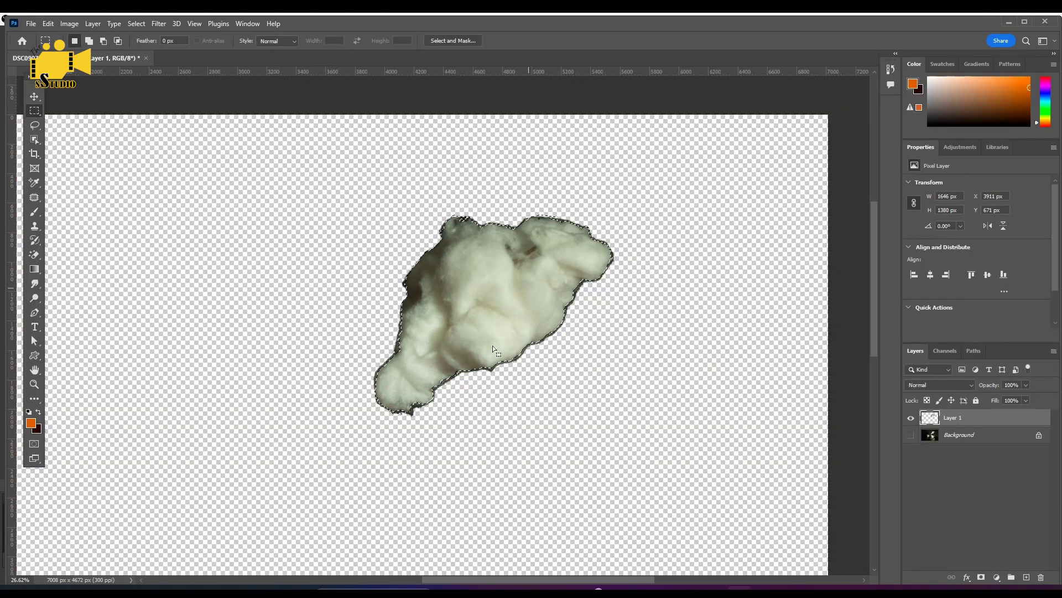
Copy the refined cloud to Layer 2 and hide Layer 1 to view it alone
key("ctrl+j")
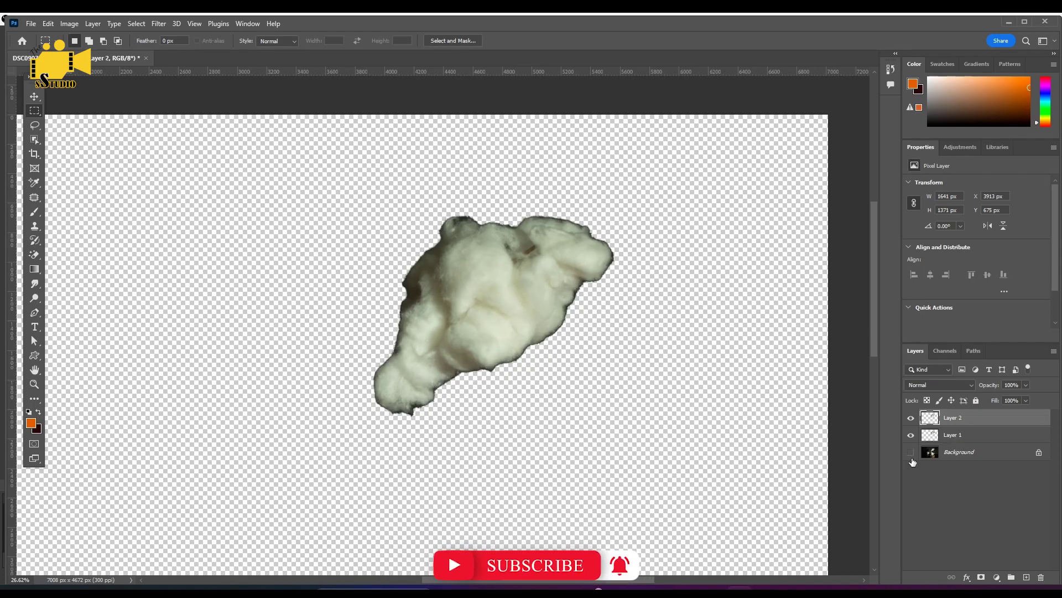
left_click(911, 436)
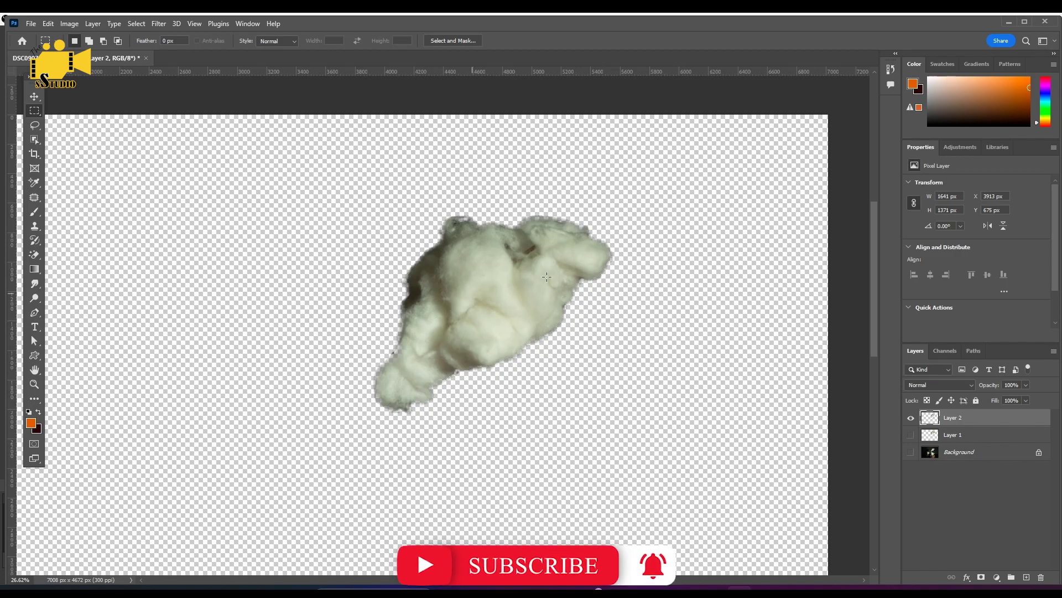
scroll(484, 292, "up", 1)
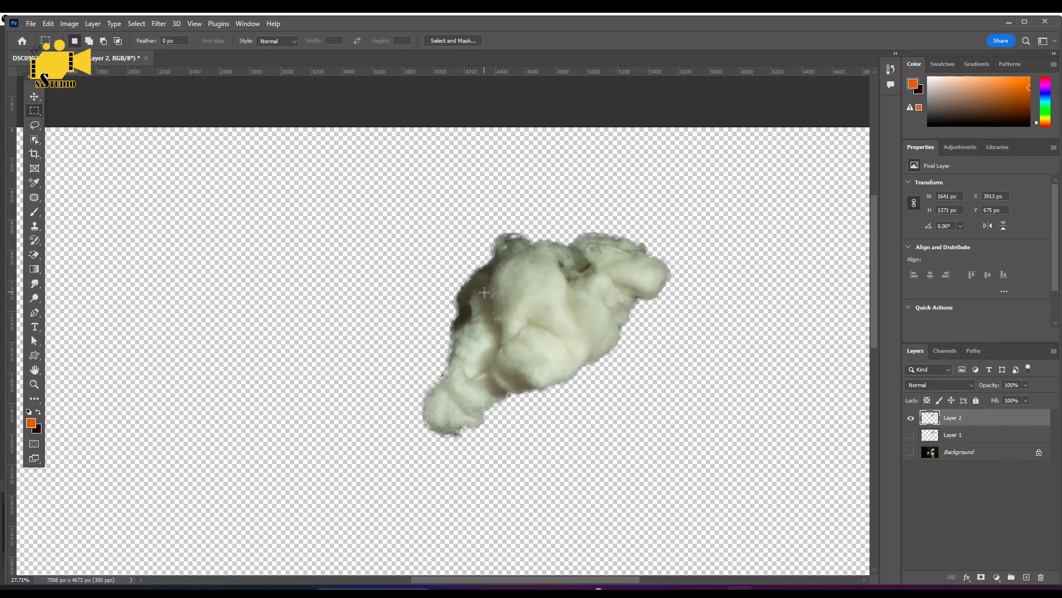
scroll(569, 282, "up", 5)
scroll(603, 256, "up", 15)
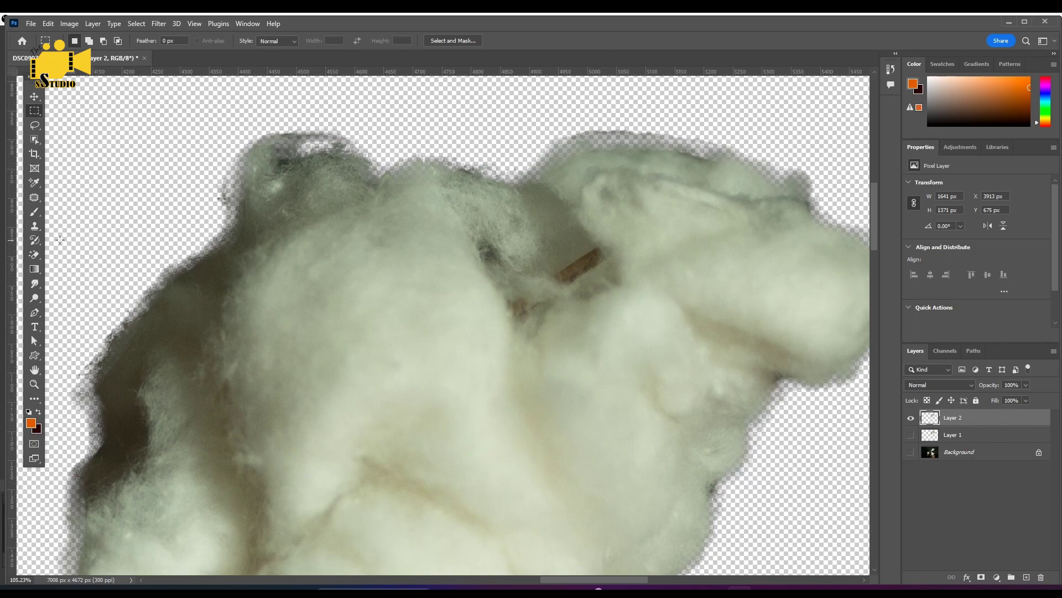
Patch the brown marks out of the cotton with the Patch Tool, deselecting after each fix
left_click(39, 197)
left_click(80, 218)
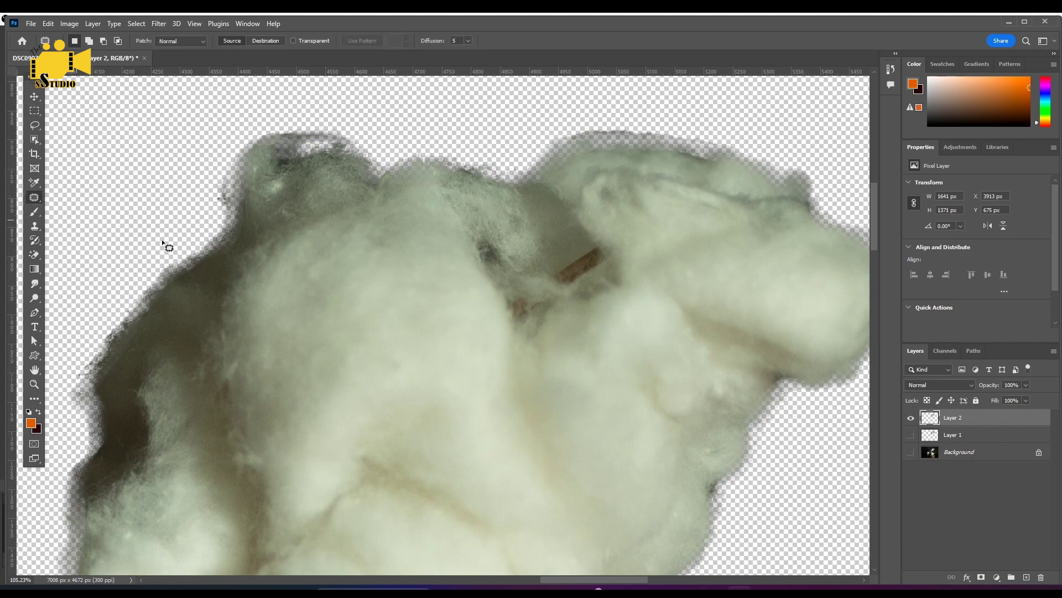
left_click_drag(477, 315, 480, 339)
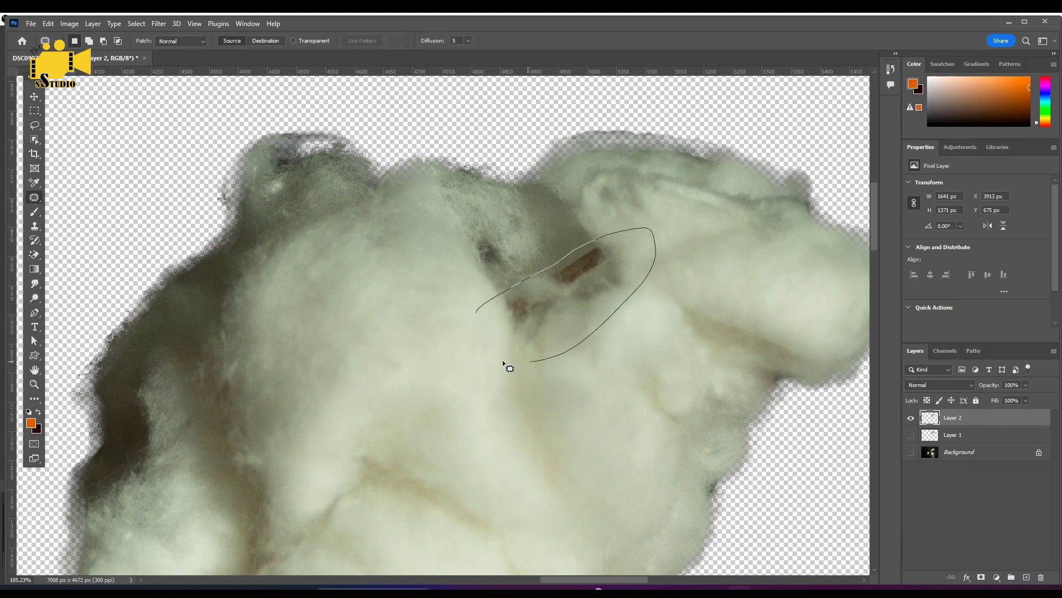
left_click_drag(578, 319, 595, 370)
key("ctrl+d")
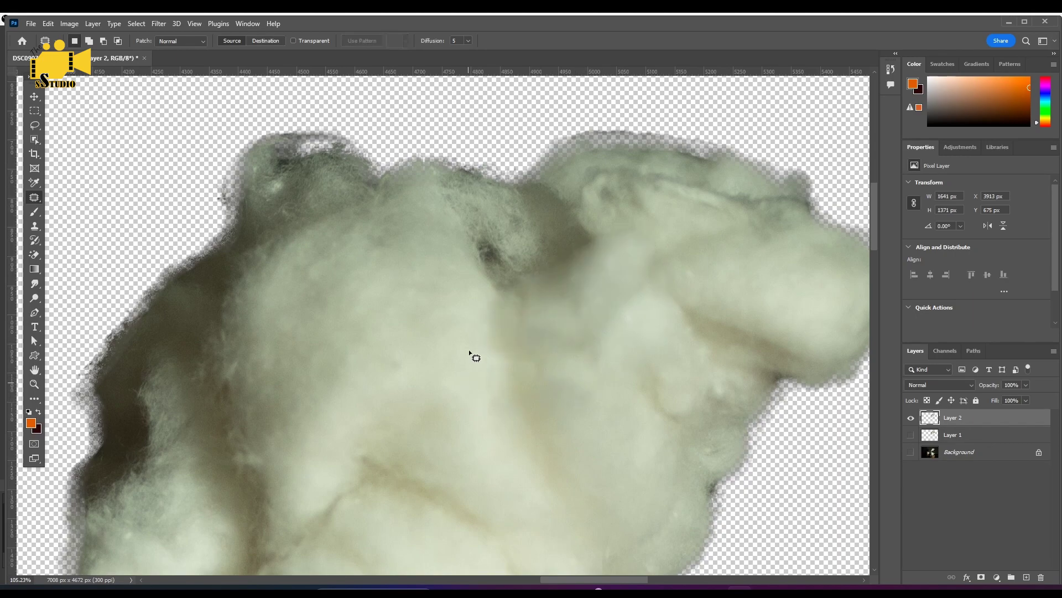
scroll(469, 351, "down", 2)
scroll(541, 356, "up", 2)
mouse_move(531, 364)
left_mouse_down()
mouse_move(624, 303)
mouse_move(562, 289)
mouse_move(561, 388)
left_mouse_up()
key("ctrl+d")
scroll(555, 383, "down", 3)
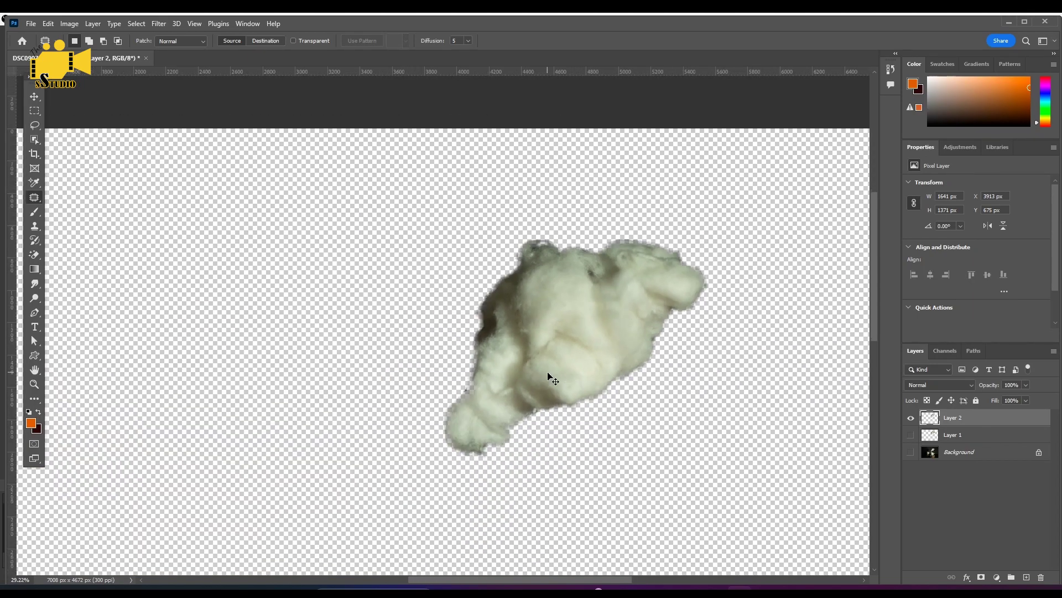
scroll(554, 354, "down", 2)
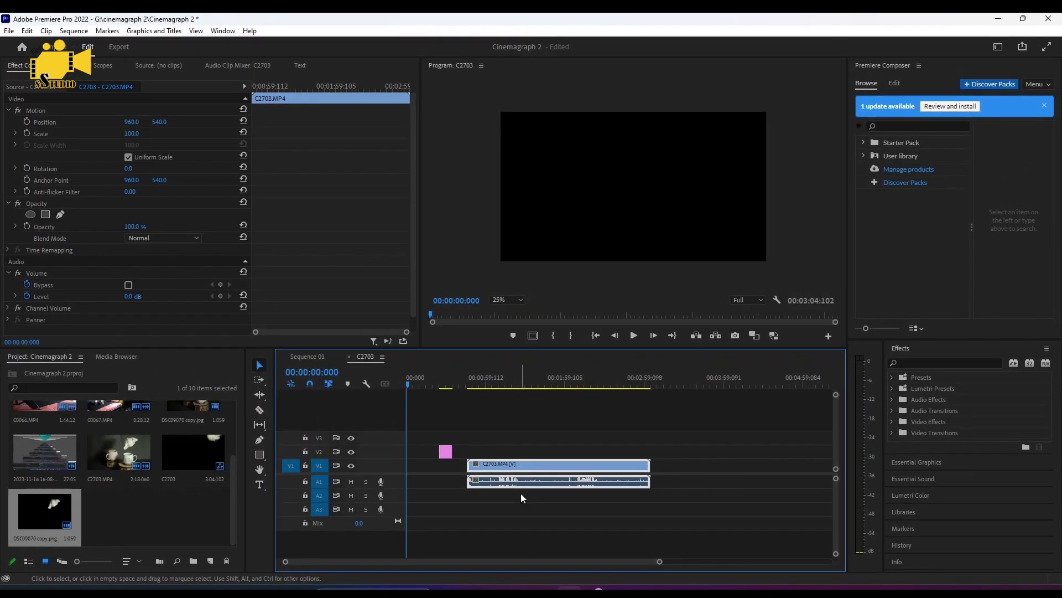
Scrub through the sequence and select the cloud image clip on V2
left_click_drag(483, 384, 642, 408)
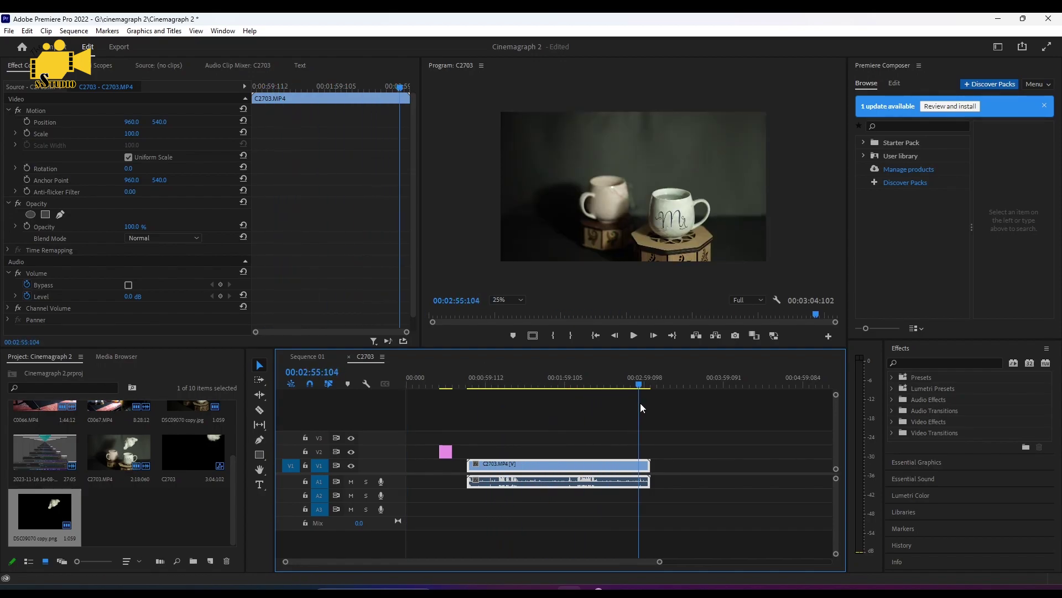
left_click(442, 382)
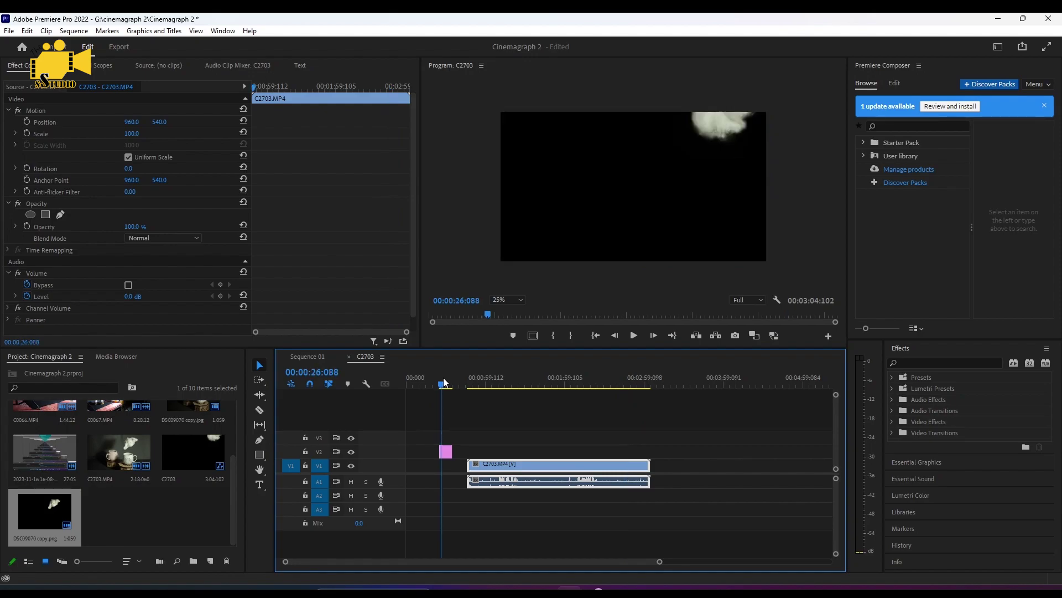
left_click(446, 382)
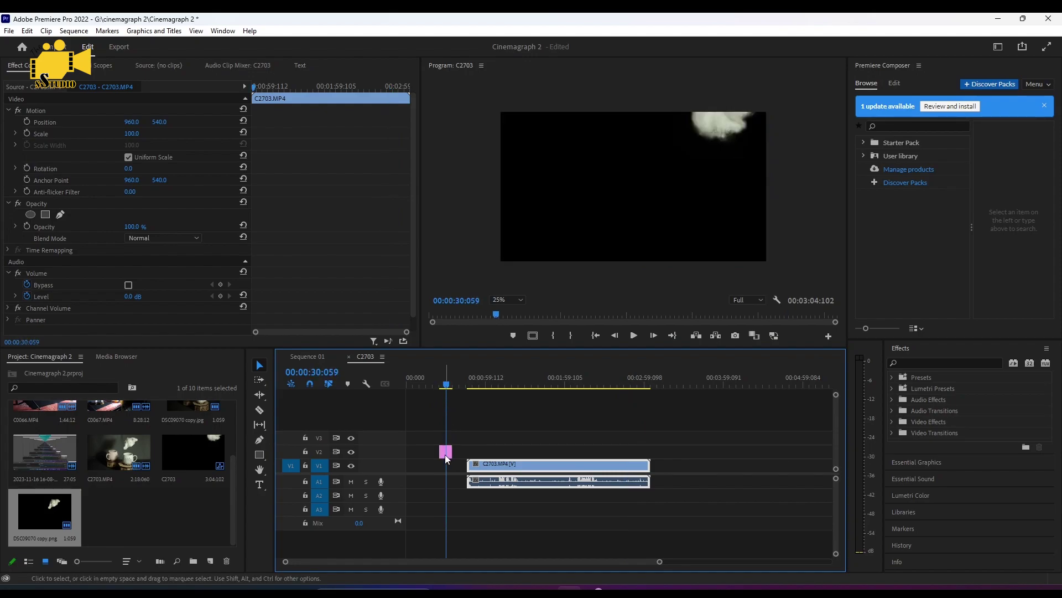
left_click(446, 457)
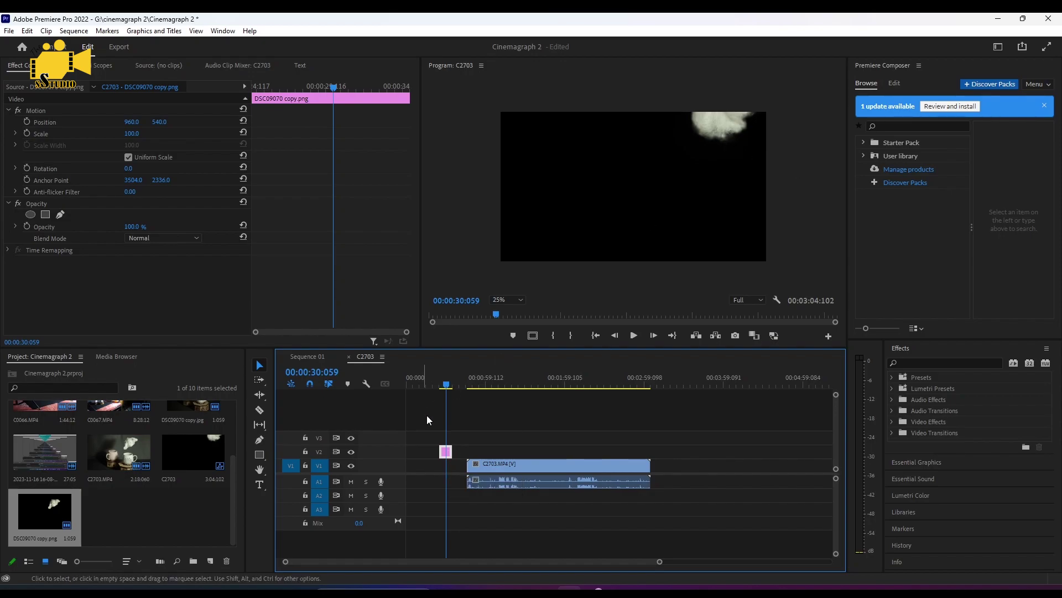
Reset the cloud clip's Scale and set it to frame size
left_click(185, 125)
left_click_drag(148, 135, 125, 135)
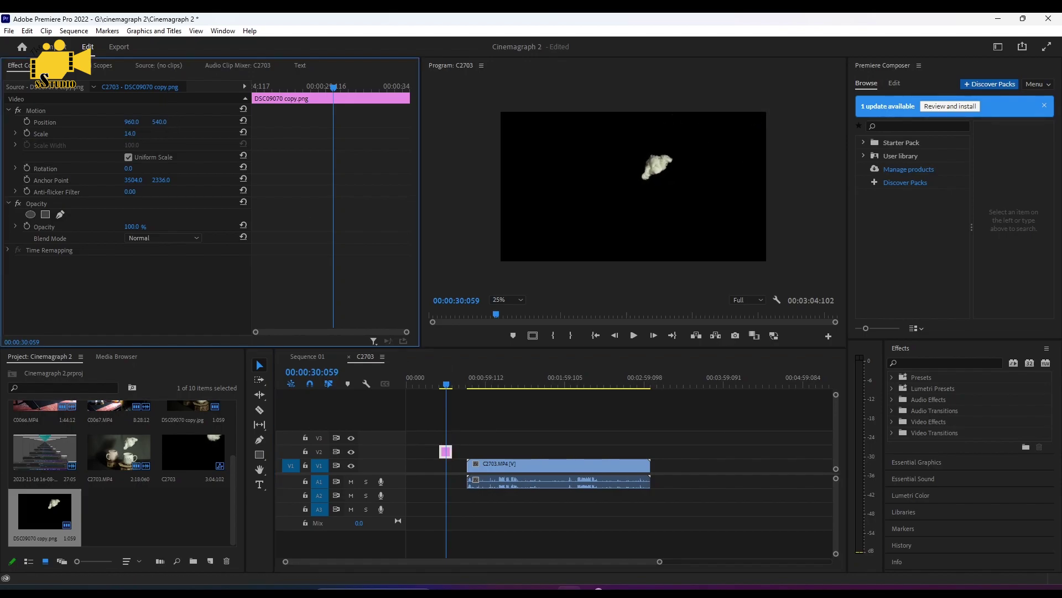
key("ctrl+z")
right_click(446, 455)
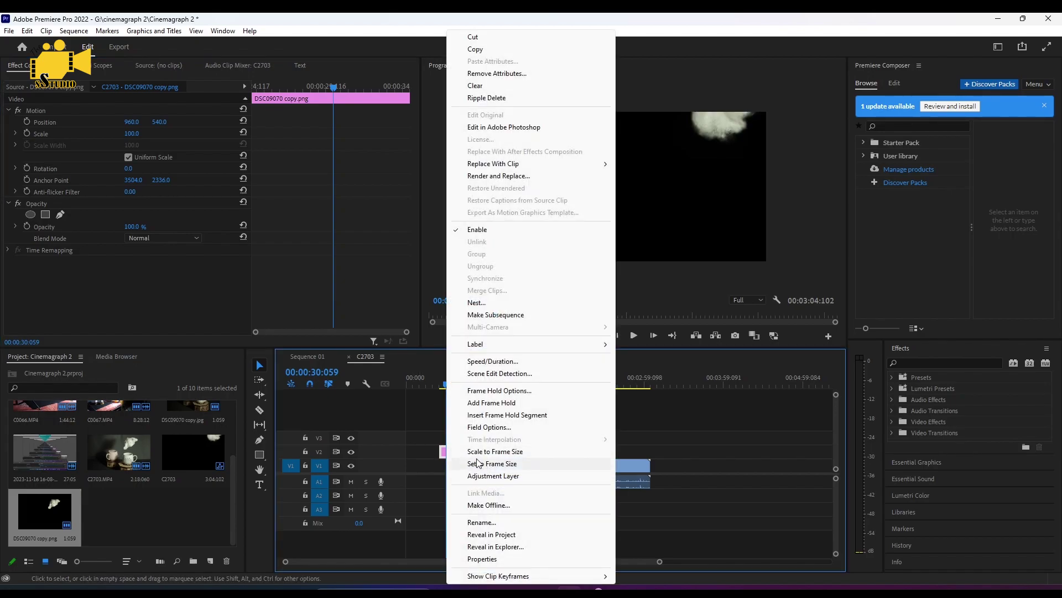
left_click(478, 463)
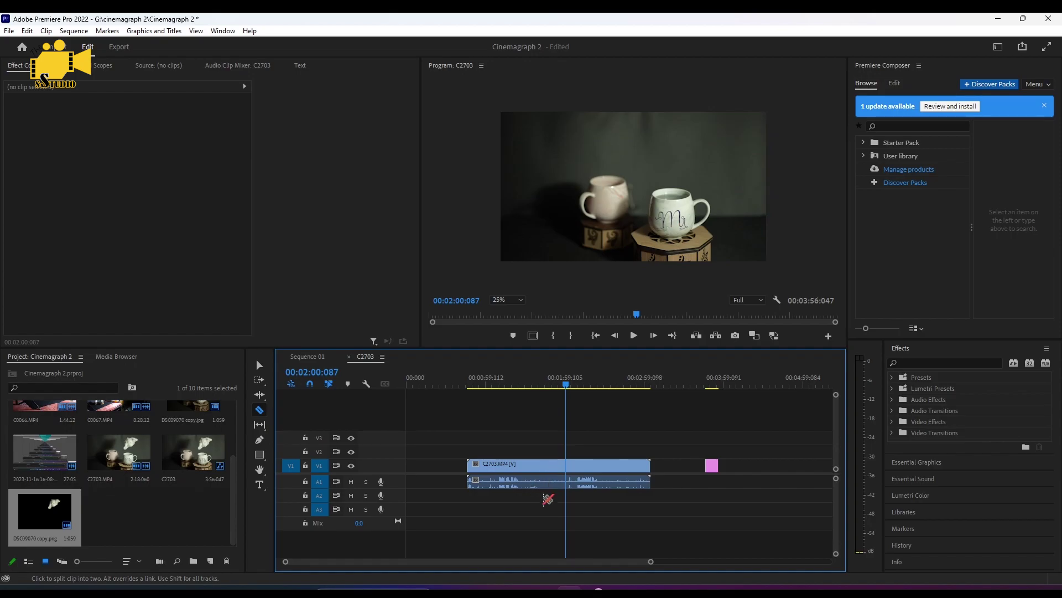
Unlink the C2703.MP4 clip and delete its audio from A1
key("v")
right_click(552, 467)
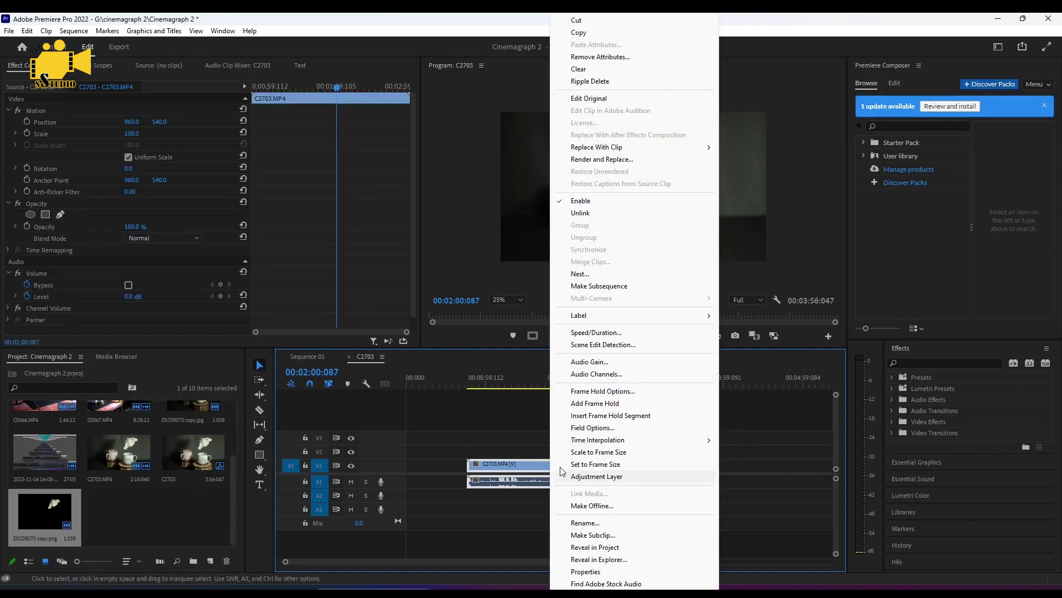
left_click(580, 214)
left_click(546, 482)
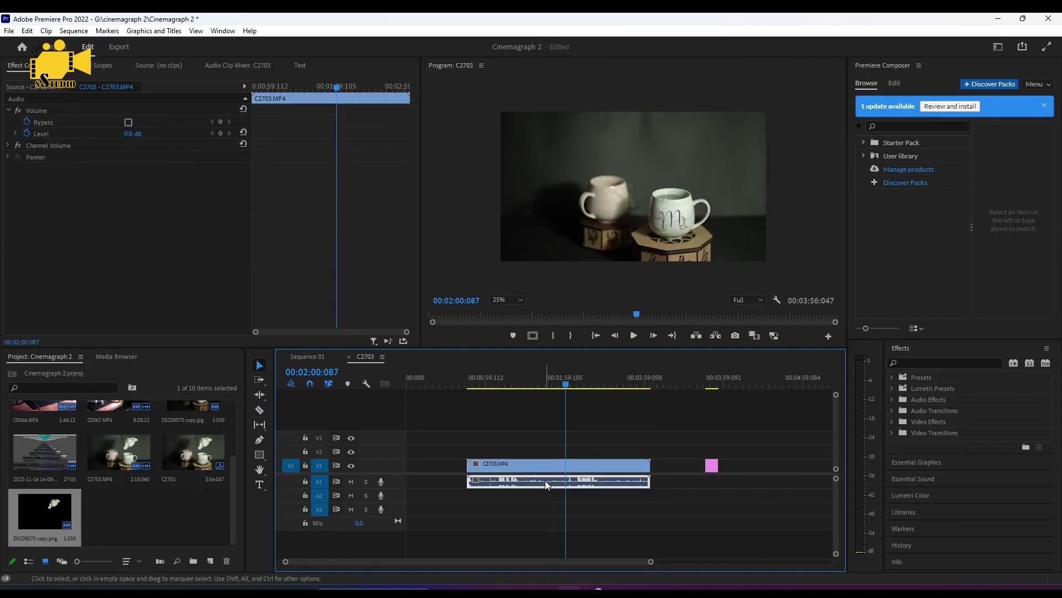
key("Delete")
Razor-cut the mug clip on V1 at a later playhead position near 00:02:32
left_click(541, 465)
mouse_move(609, 388)
left_mouse_down()
mouse_move(622, 397)
mouse_move(611, 397)
left_mouse_up()
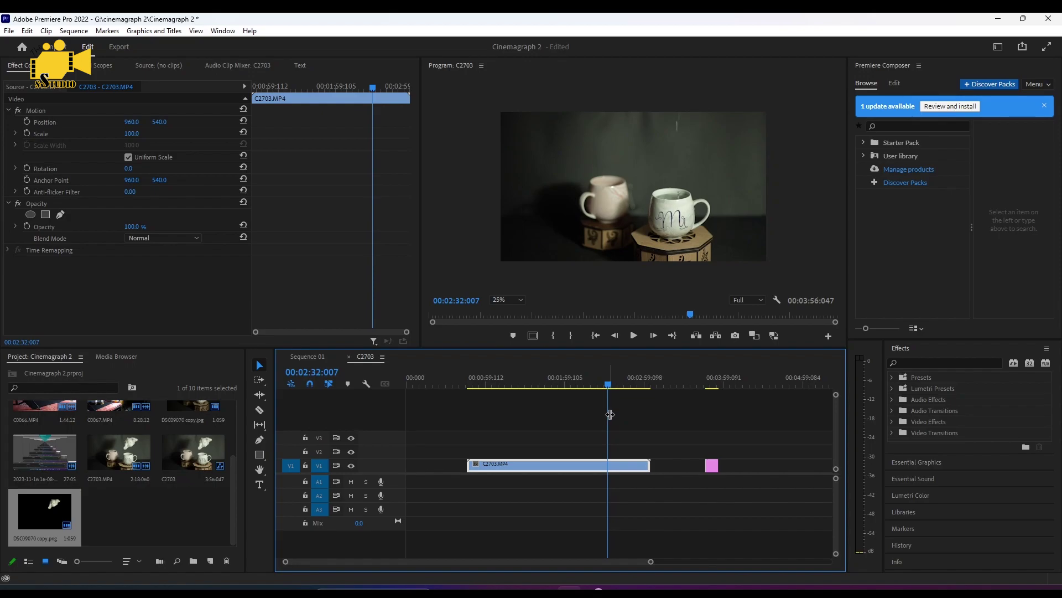
key("c")
left_click(611, 468)
Pull the cut pieces apart and trim the right piece, leaving a short isolated slice
key("v")
left_click_drag(571, 468, 544, 469)
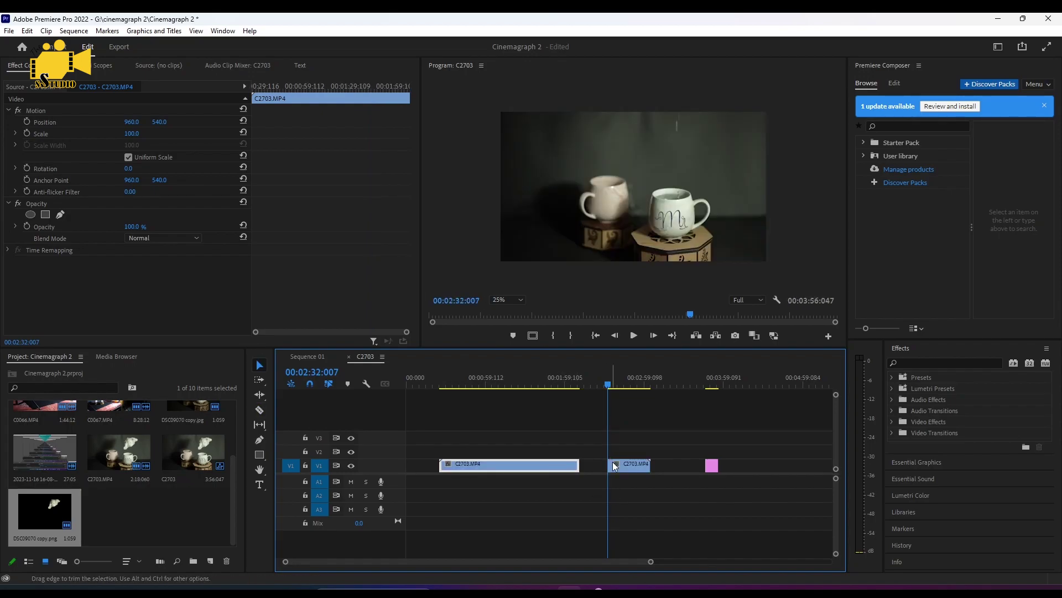
left_click(643, 463)
left_click_drag(608, 465, 613, 465)
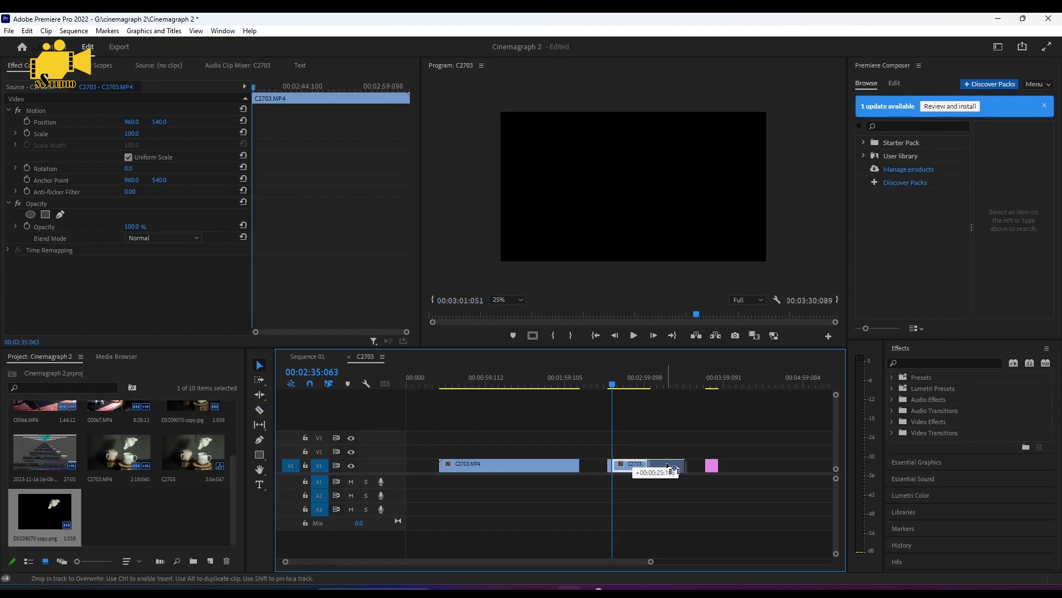
left_click_drag(635, 469, 679, 469)
Play back the edited section from just before the short piece
left_click(609, 383)
key("space")
key("=")
key("=")
mouse_move(597, 383)
left_mouse_down()
mouse_move(586, 388)
mouse_move(601, 387)
left_mouse_up()
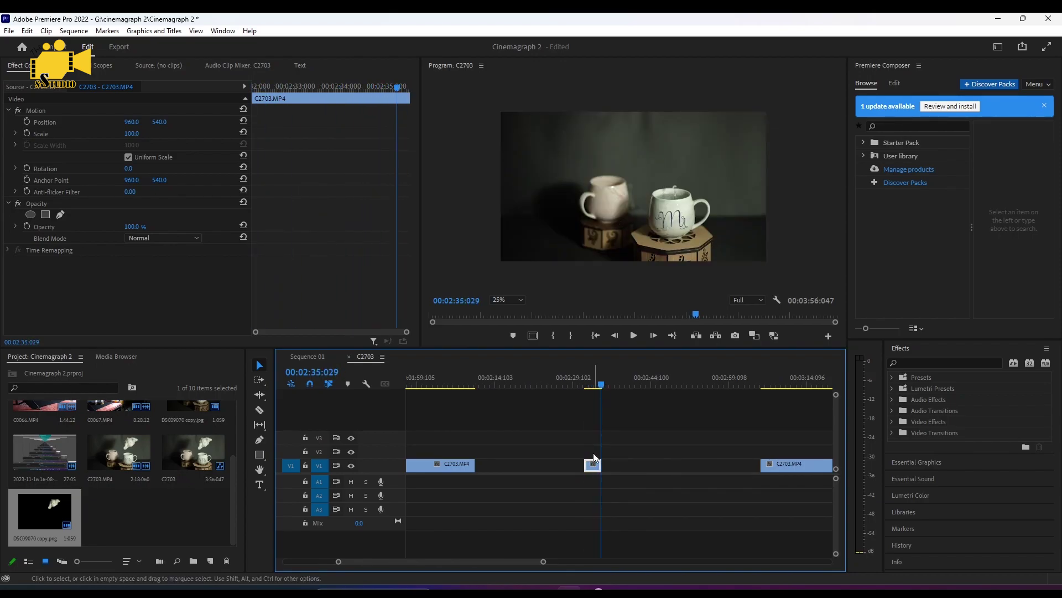
Duplicate the short mug piece right after itself, nudge it into place and play back
left_click_drag(599, 467, 618, 468)
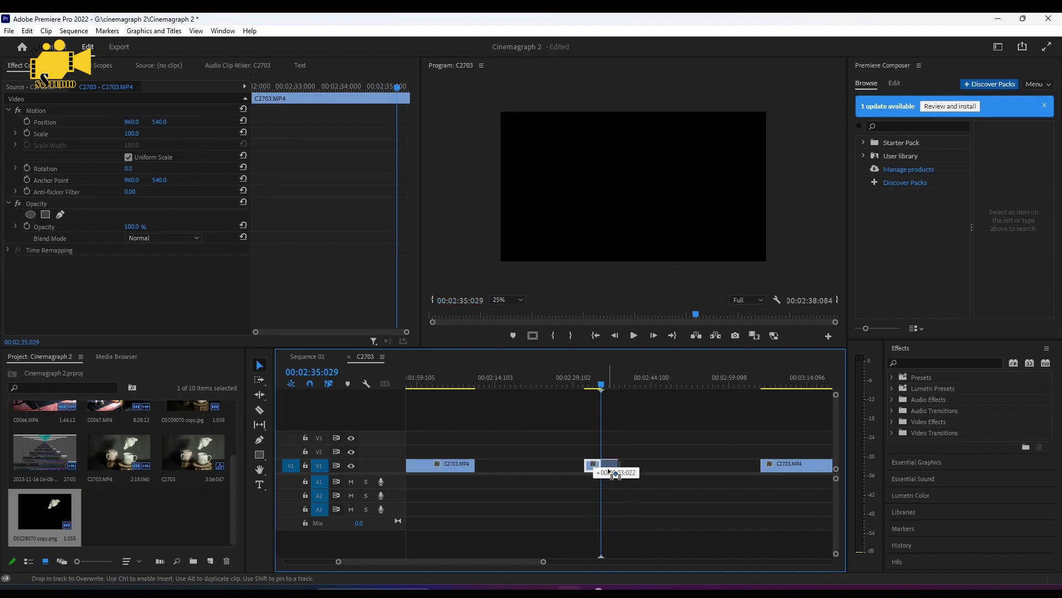
left_click(597, 388)
key("space")
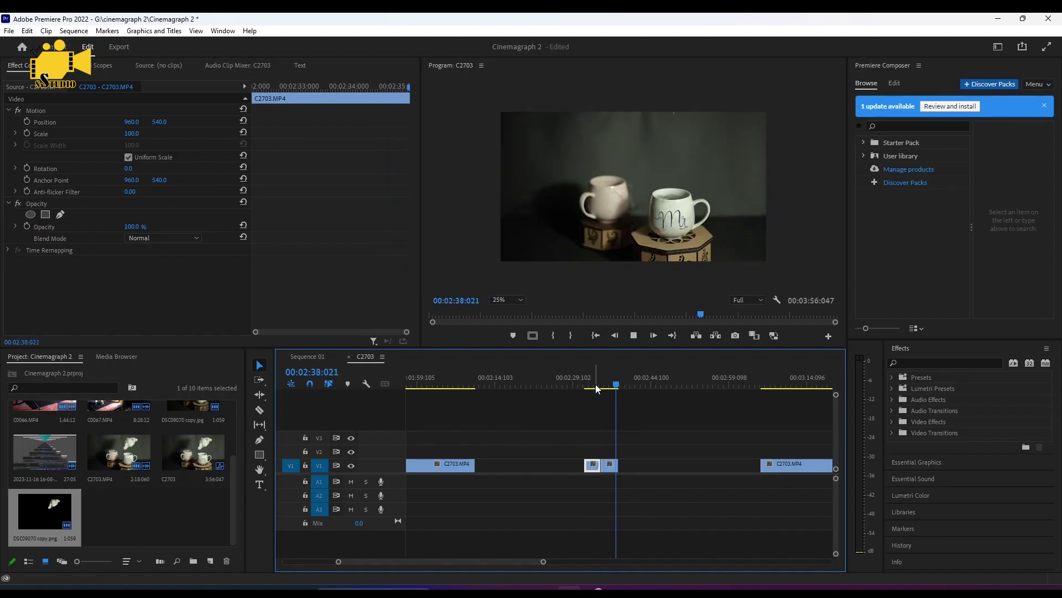
left_click_drag(612, 471, 623, 470)
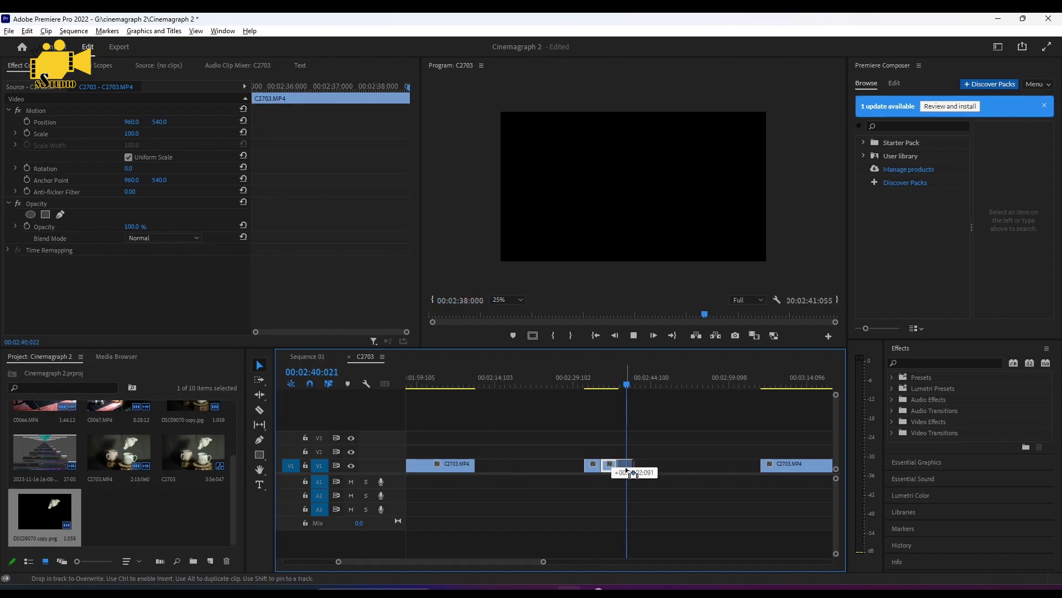
left_click(599, 381)
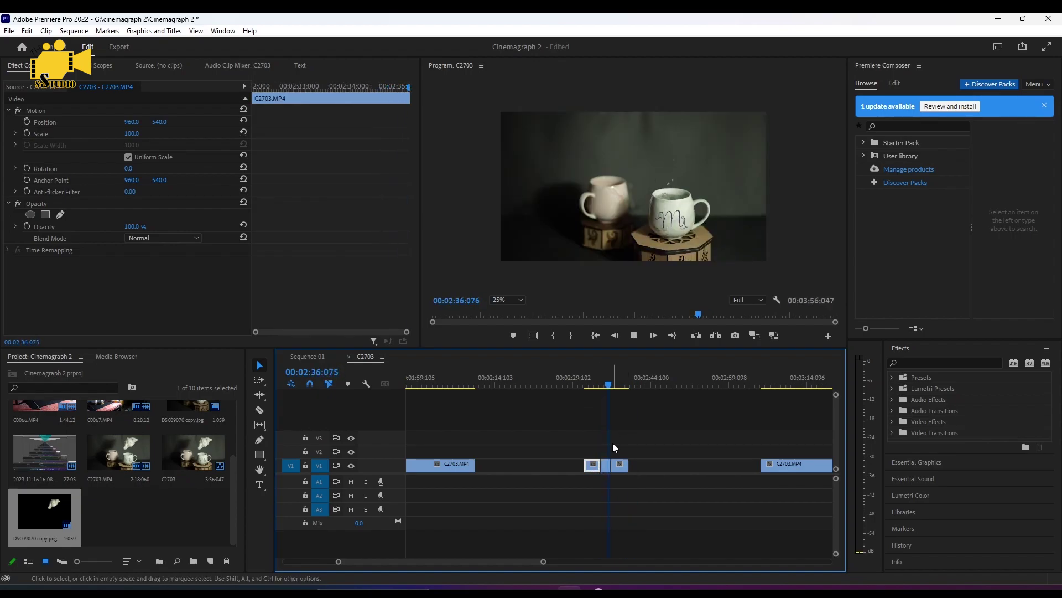
key("space")
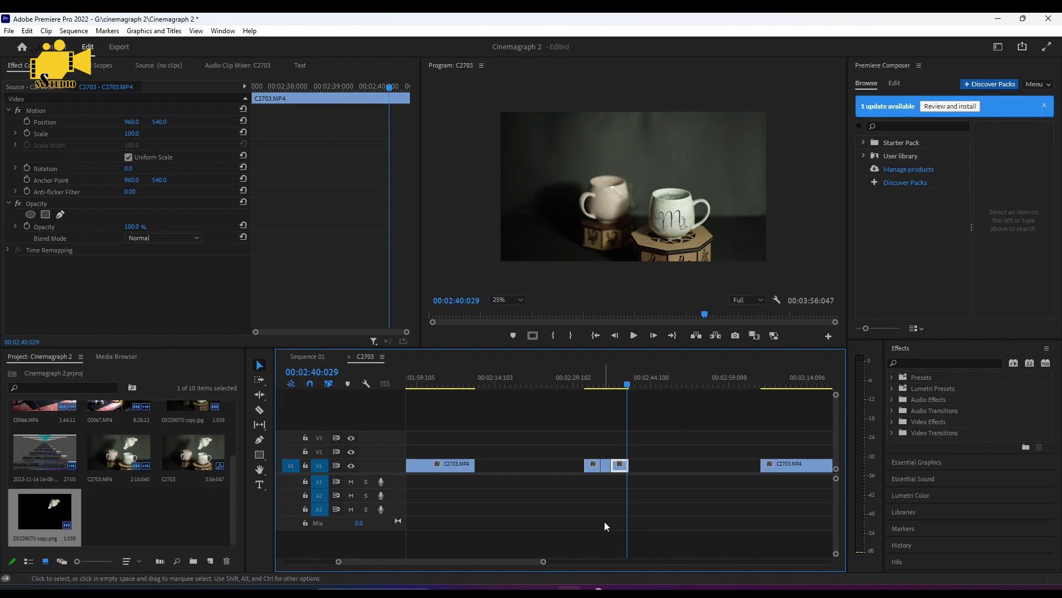
left_click(597, 385)
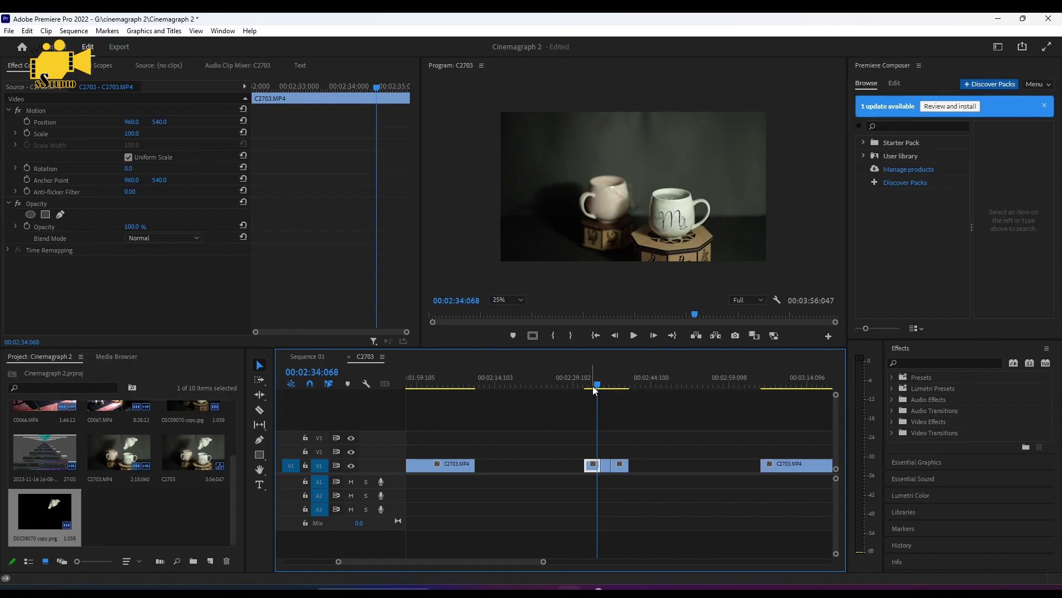
scroll(614, 448, "down", 2)
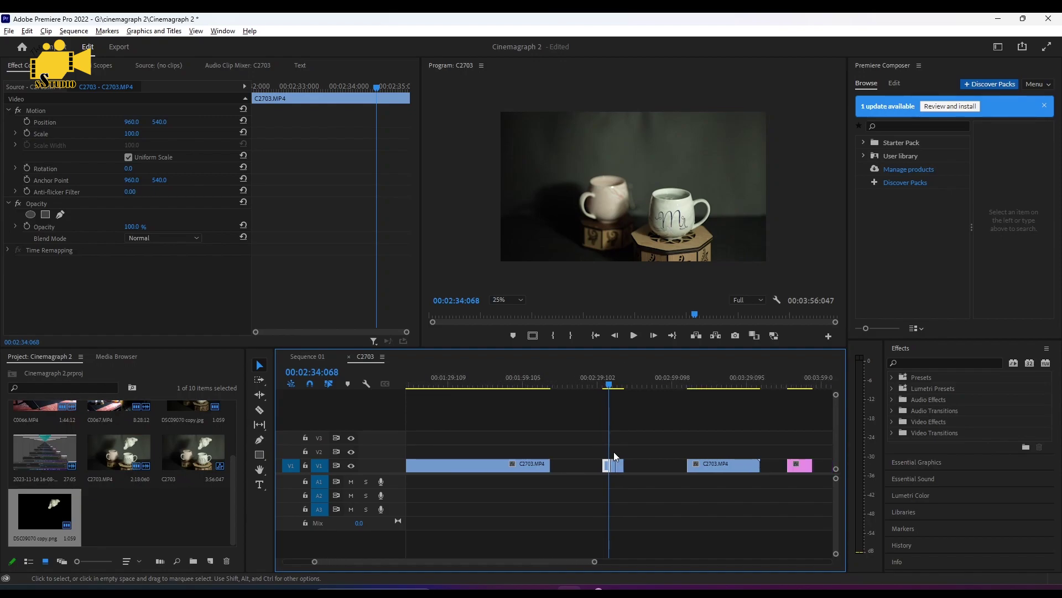
Move the cloud PNG onto V2 over the short pieces and position it at 941, 528 over the mugs
scroll(613, 453, "down", 2)
left_click_drag(736, 465, 615, 454)
scroll(620, 457, "up", 3)
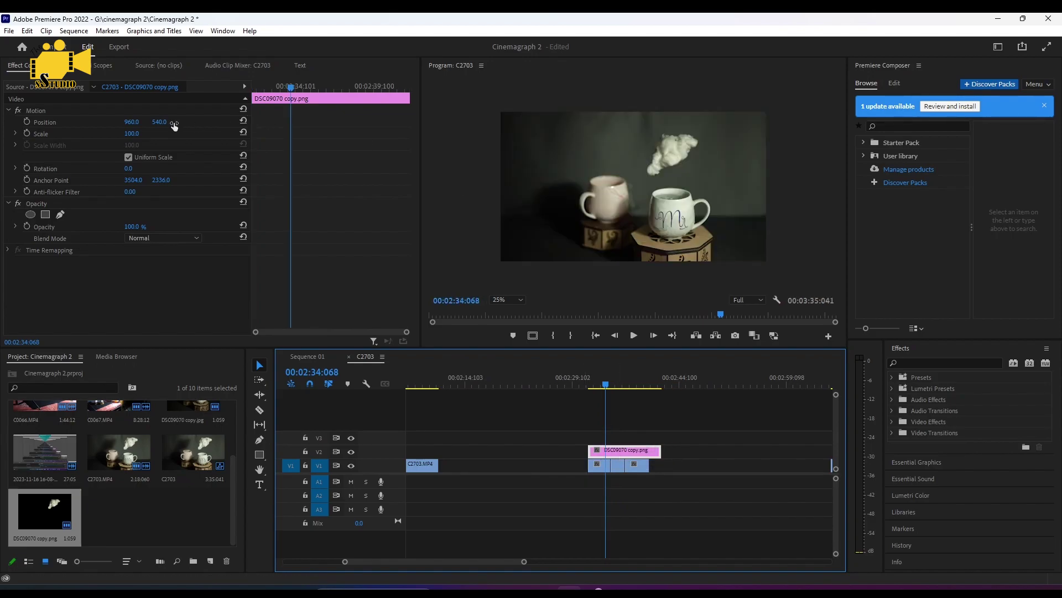
mouse_move(131, 123)
left_mouse_down()
mouse_move(145, 122)
mouse_move(141, 131)
mouse_move(140, 122)
mouse_move(175, 122)
left_mouse_up()
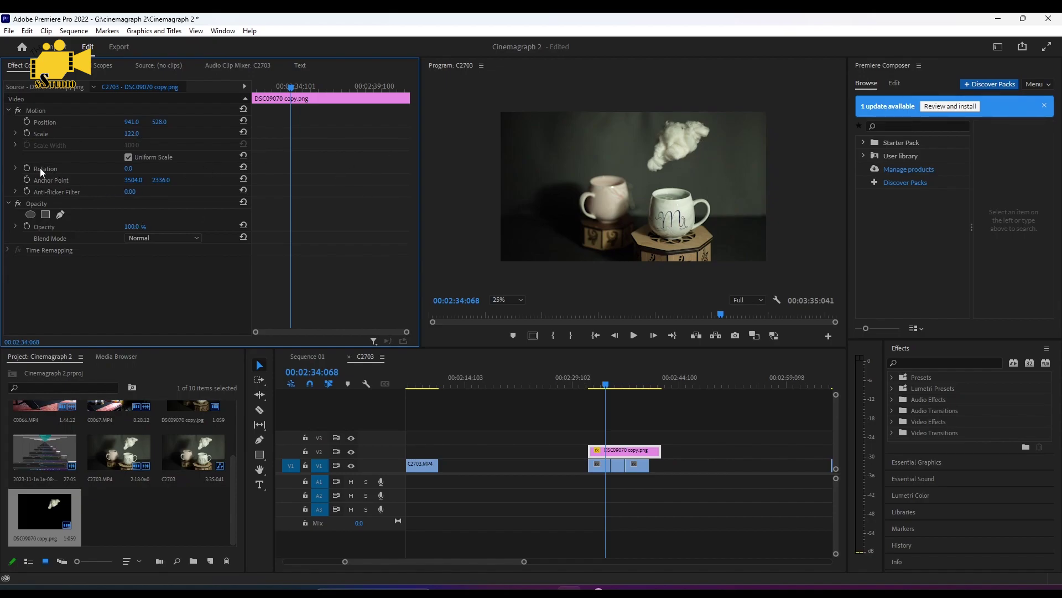
Rotate the cloud 33°, move it to 724, 330, scale it to 145, then play back
left_click_drag(129, 169, 148, 169)
left_click_drag(131, 126, 83, 126)
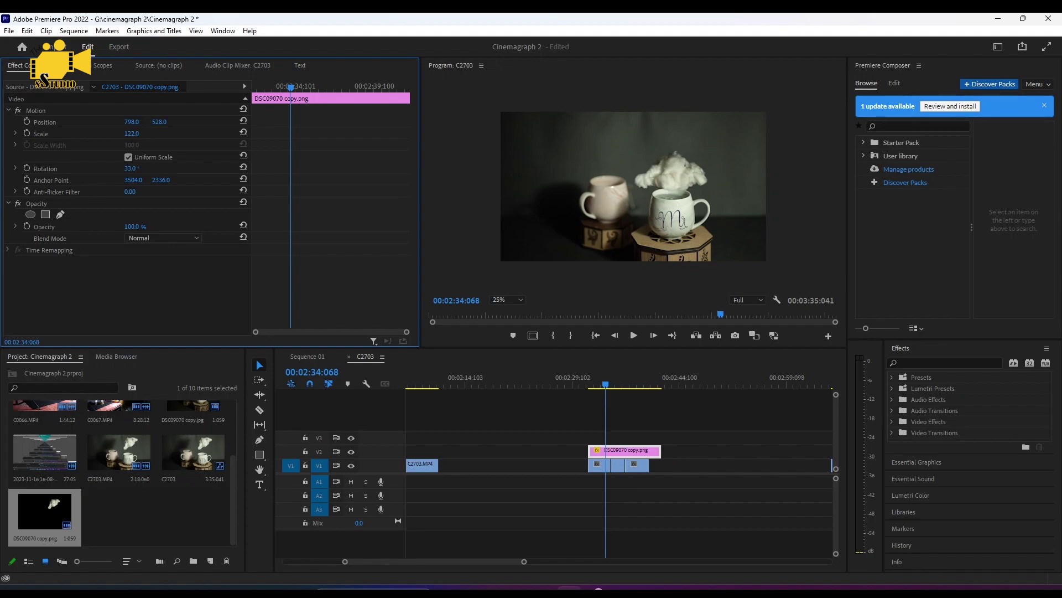
left_click_drag(160, 122, 94, 122)
left_click_drag(159, 121, 157, 122)
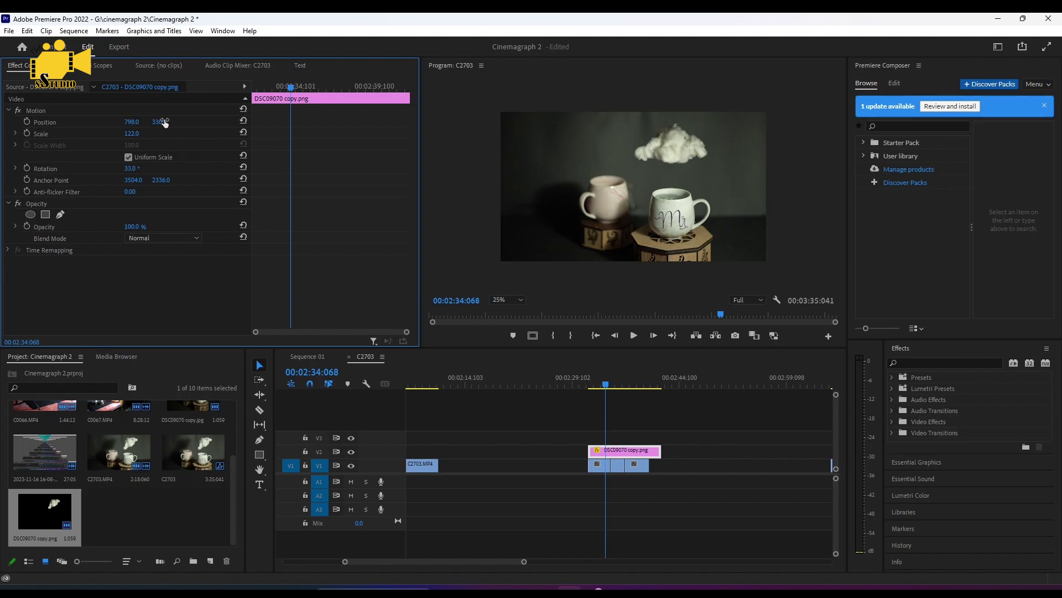
mouse_move(132, 134)
left_mouse_down()
mouse_move(145, 134)
mouse_move(93, 122)
left_mouse_up()
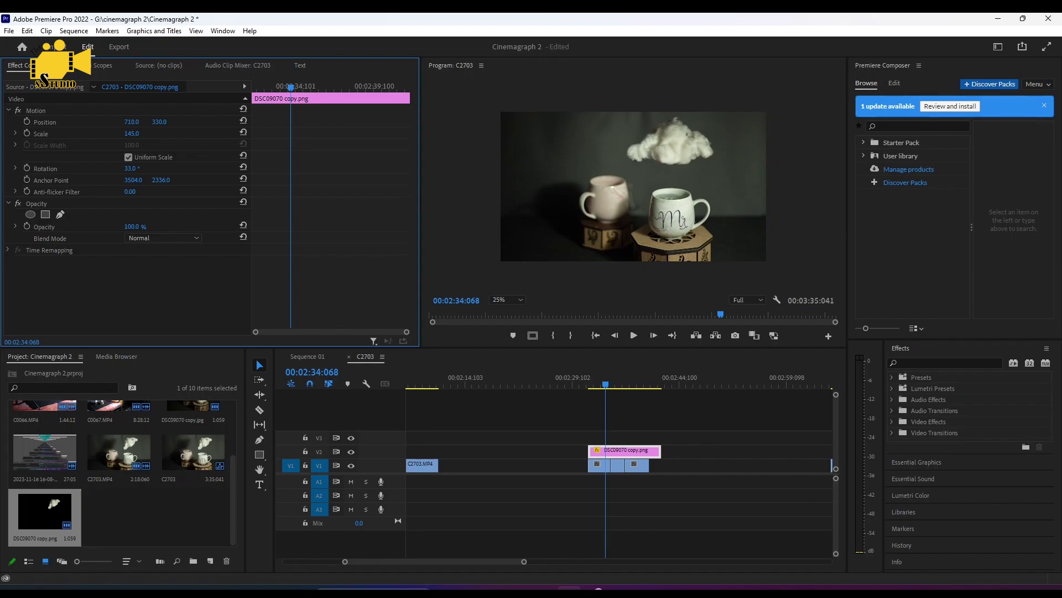
left_click(585, 386)
key("space")
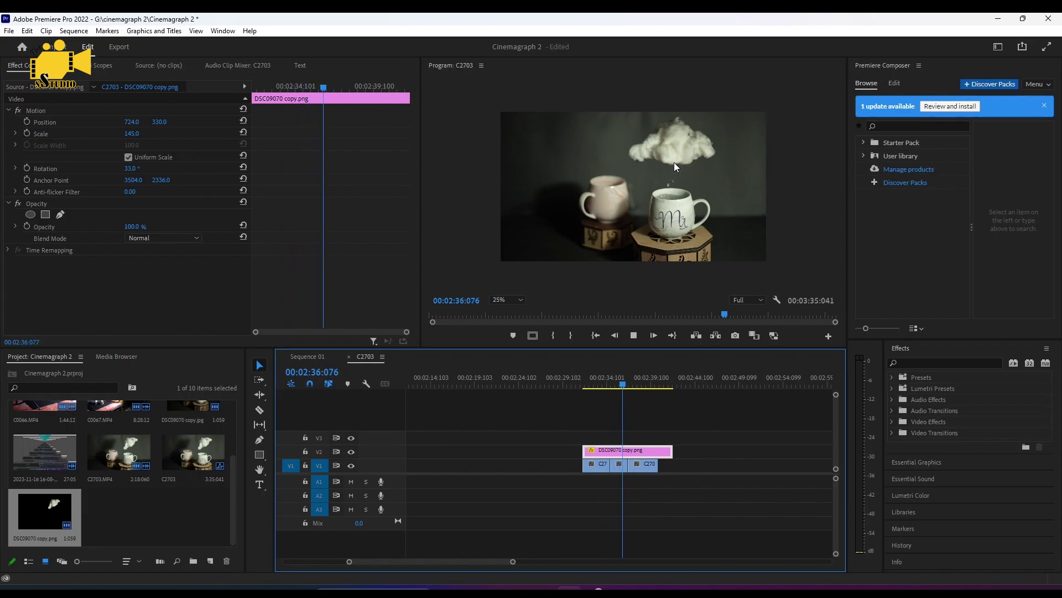
Zoom the Program monitor to 100%, pan across the cloud's edges, and jump back to replay it
left_click(517, 301)
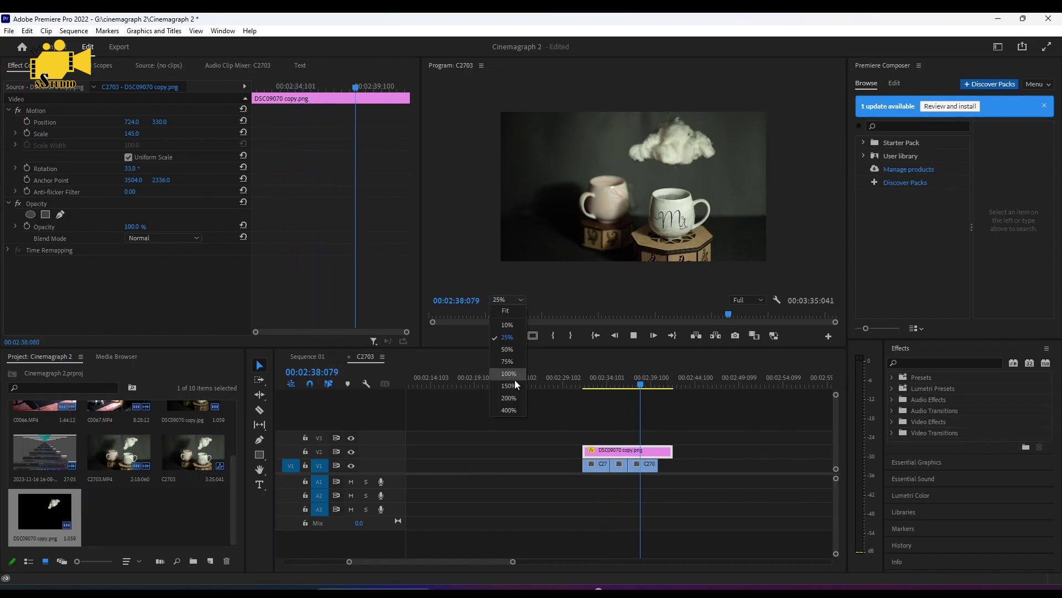
left_click(514, 379)
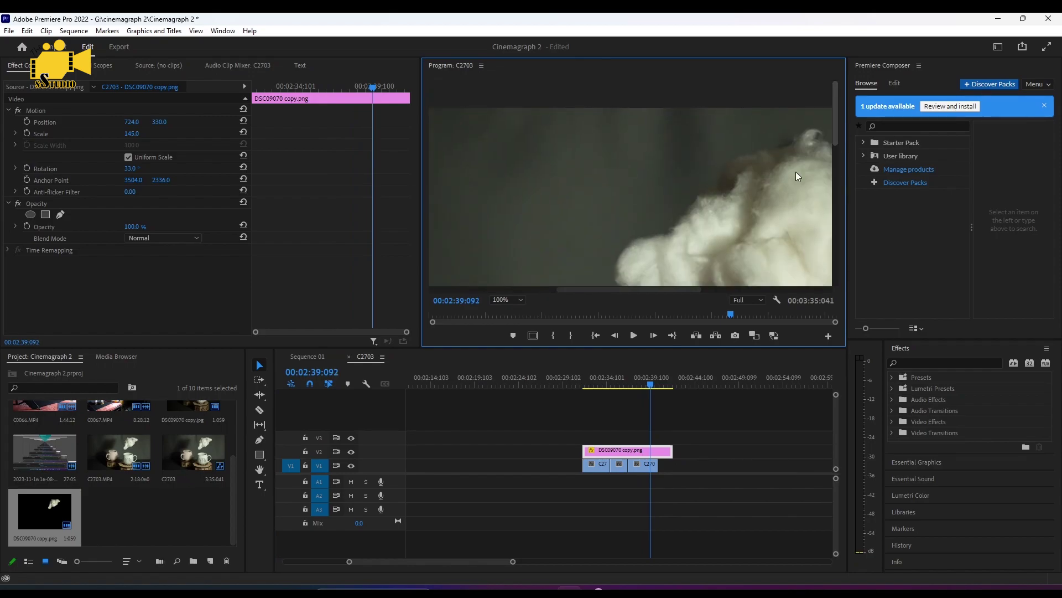
left_click_drag(588, 291, 667, 290)
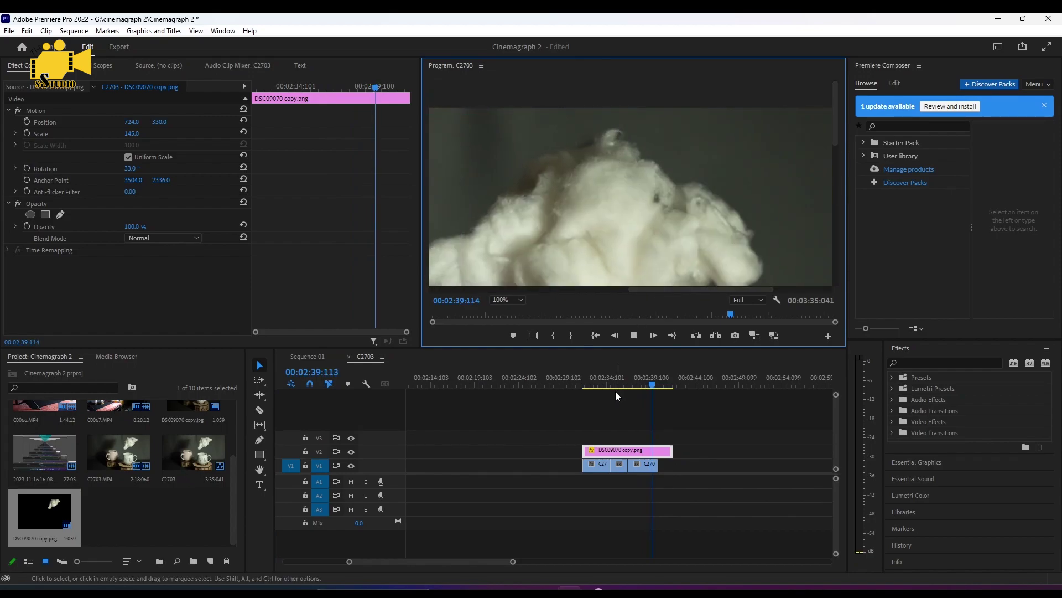
left_click(590, 384)
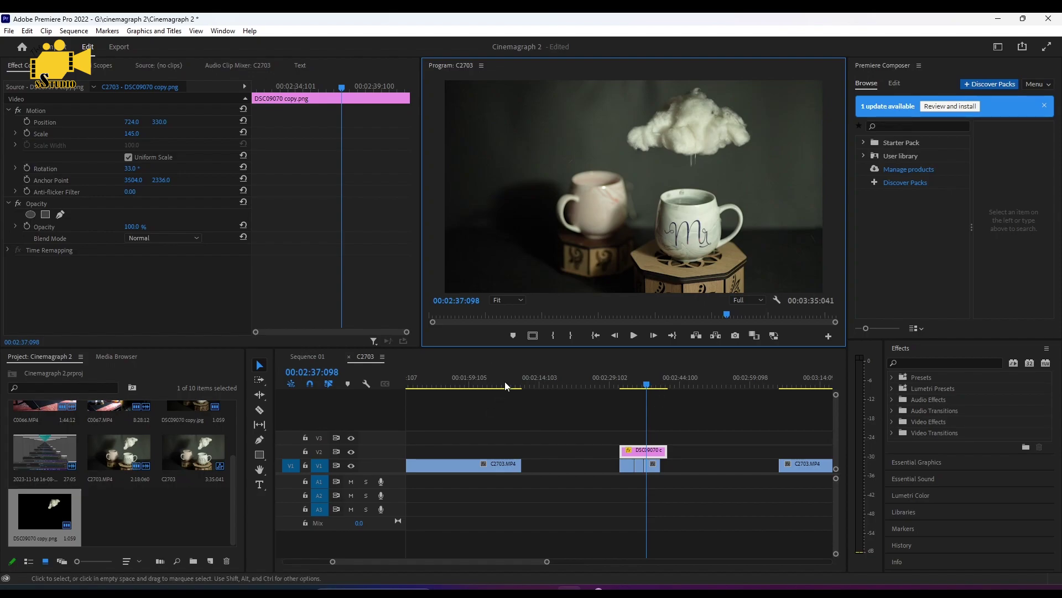
Scrub the playhead to about 00:01:51 and razor-cut the long C2703.MP4 clip on V1 there
left_click(498, 380)
scroll(539, 420, "up", 2)
scroll(615, 419, "down", 1)
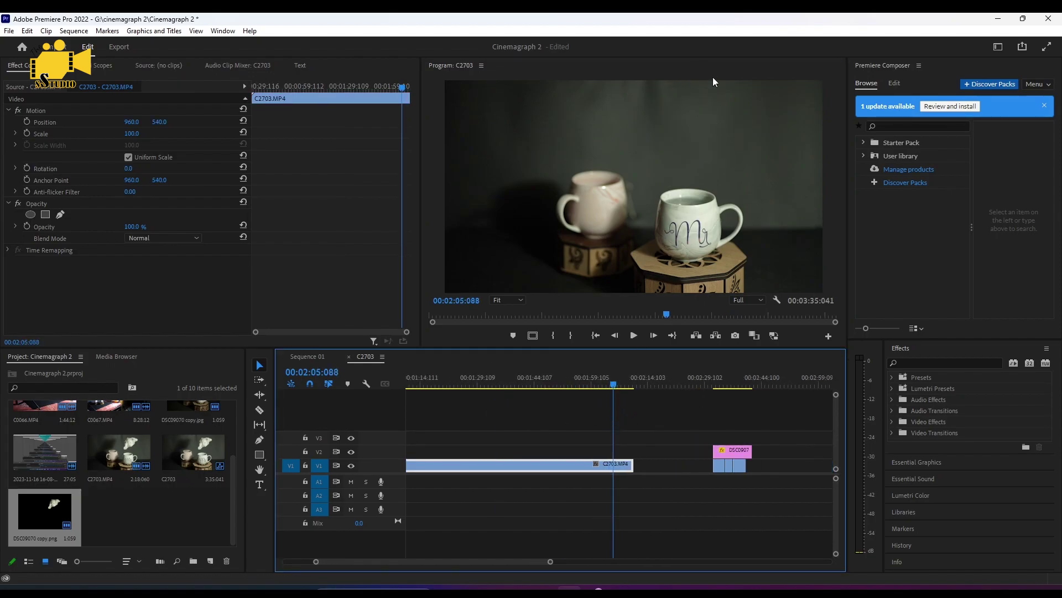
left_click_drag(613, 383, 607, 384)
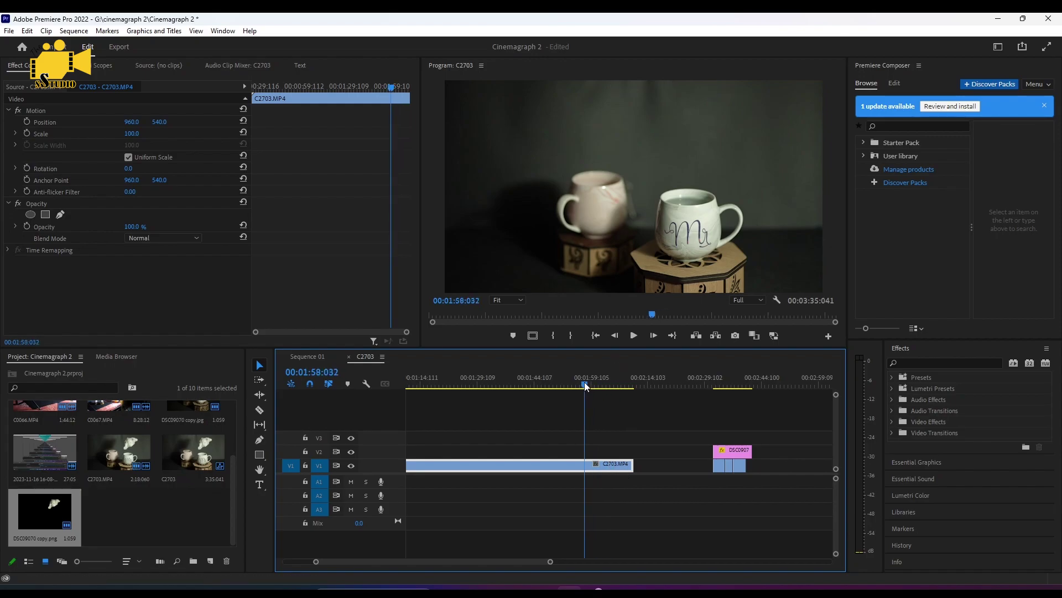
left_click_drag(609, 384, 563, 384)
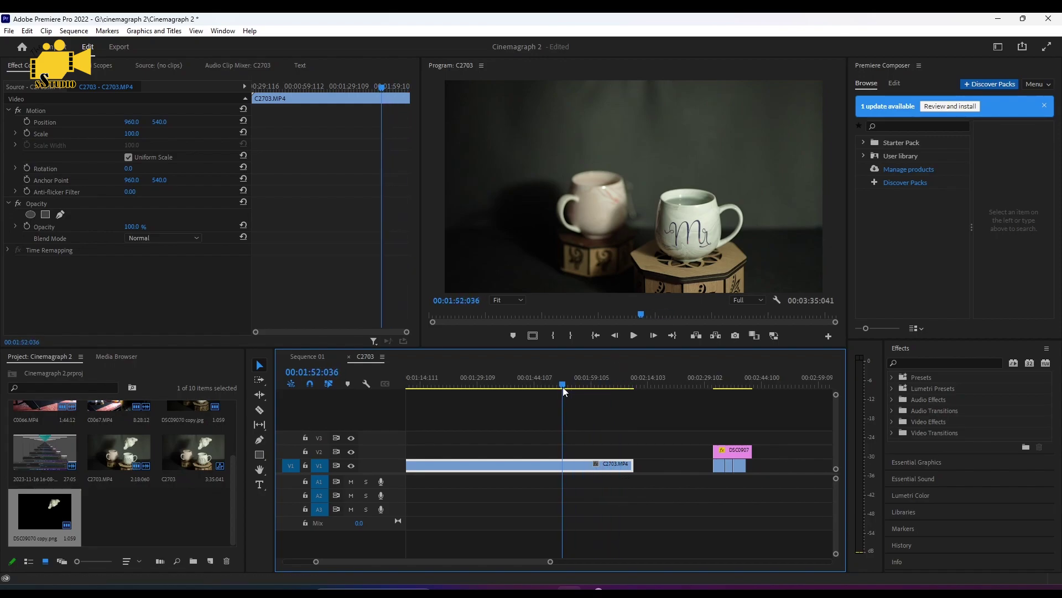
key("c")
left_click(561, 465)
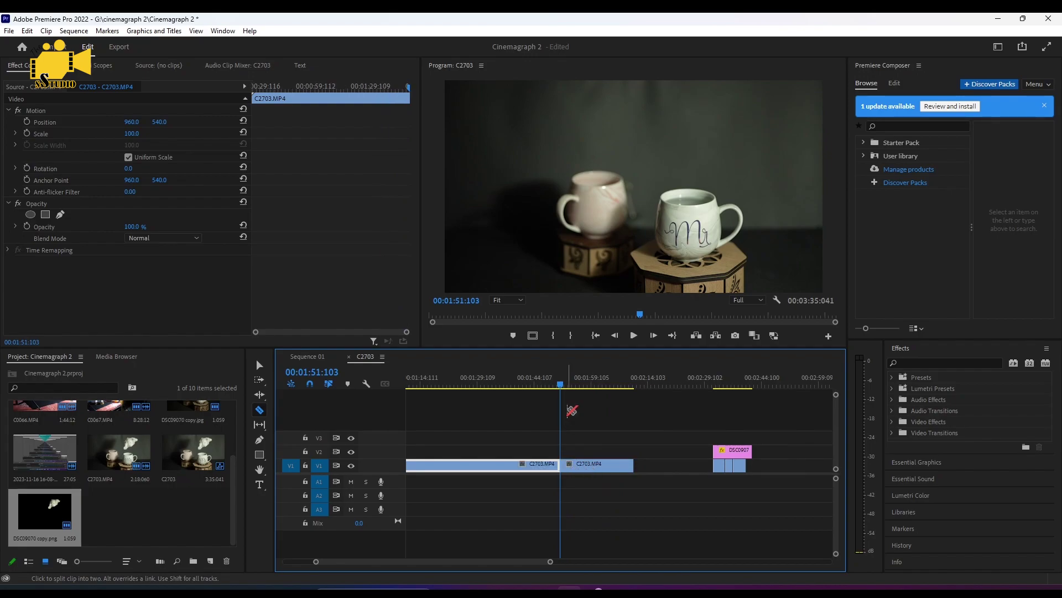
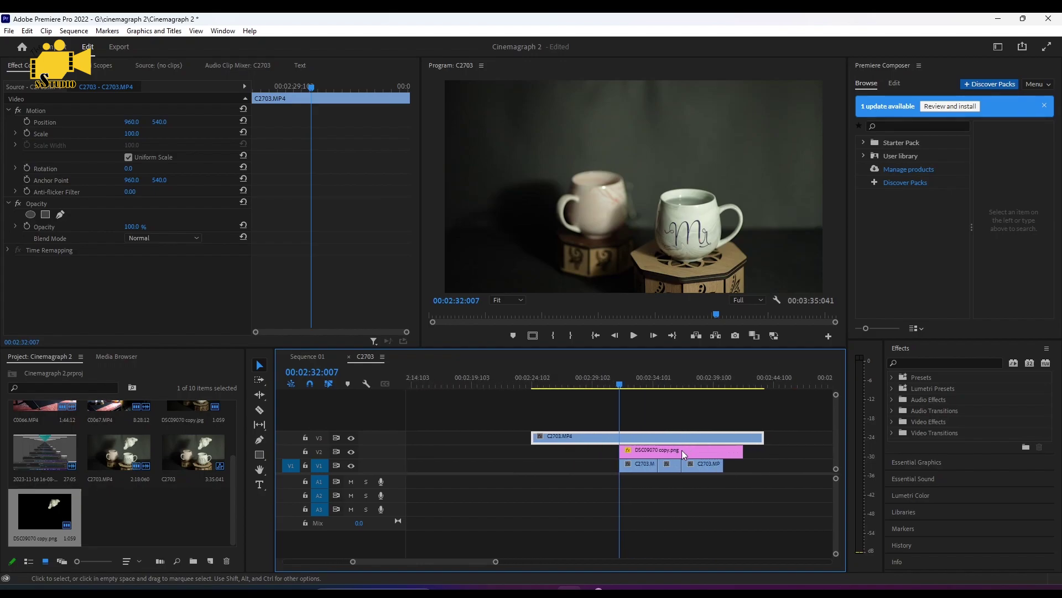
Slide the upper C2703.MP4 clip on V3 so it ends where the DSC09070 cloud clip begins
left_click_drag(647, 437, 493, 437)
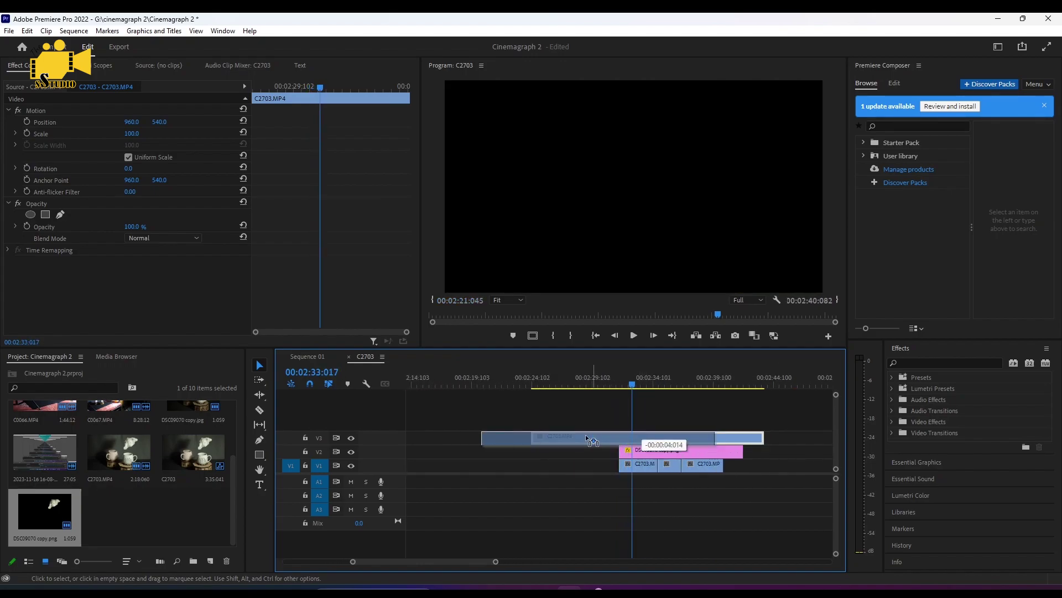
left_click(676, 448)
left_click_drag(607, 437, 717, 441)
mouse_move(639, 384)
left_mouse_down()
mouse_move(666, 417)
mouse_move(563, 437)
left_mouse_up()
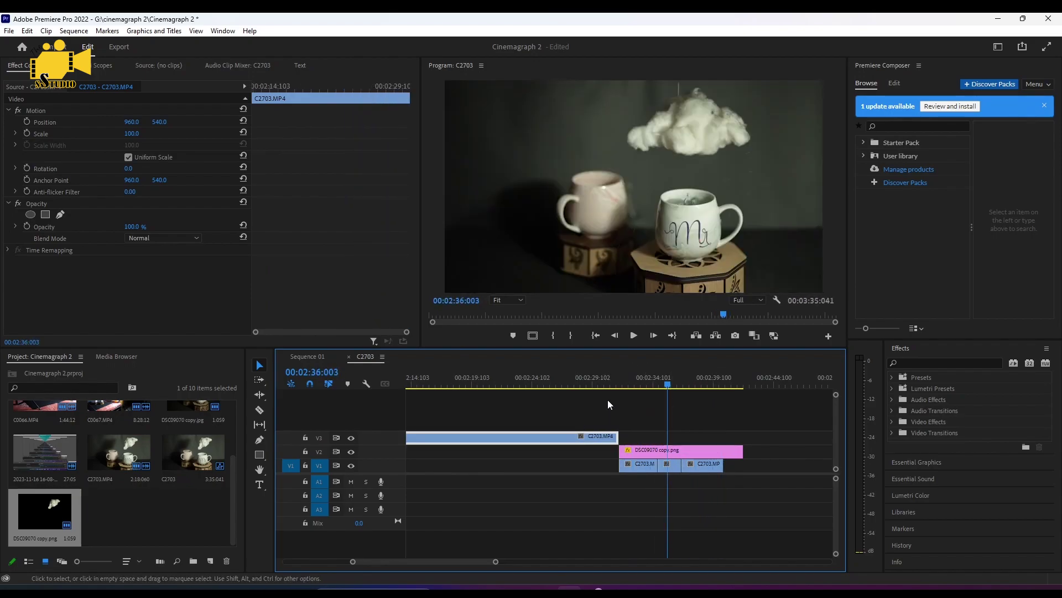
Play the sequence to preview the change, then return the playhead to 02:23:109
key("space")
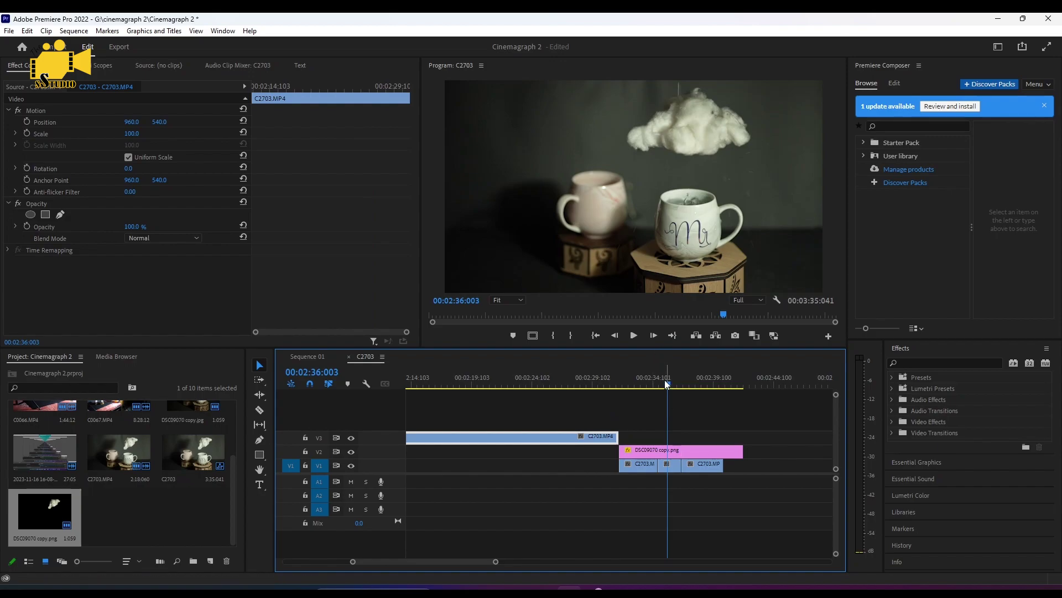
left_click(677, 219)
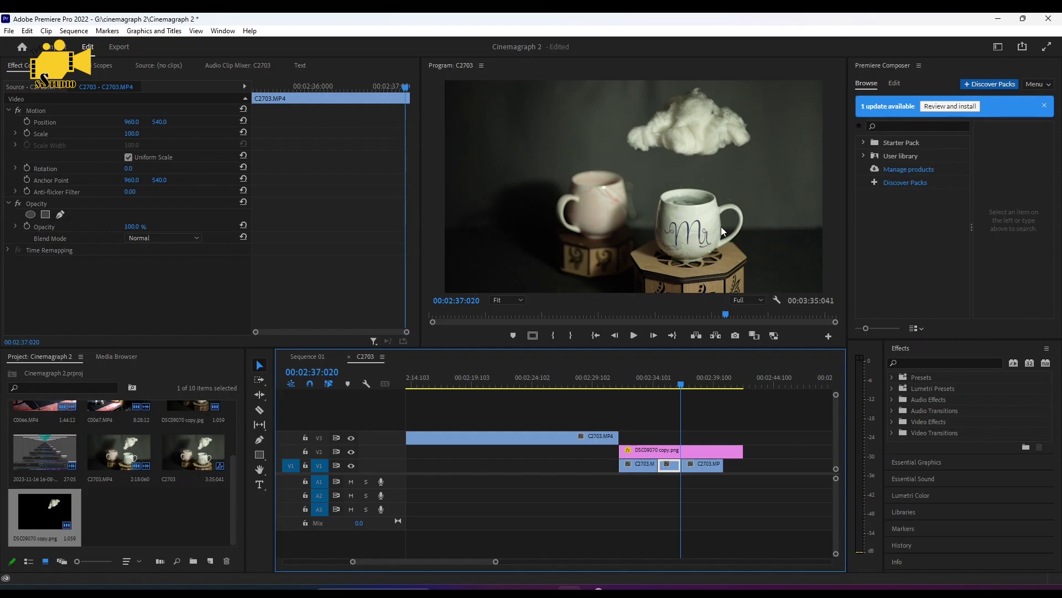
left_click(516, 437)
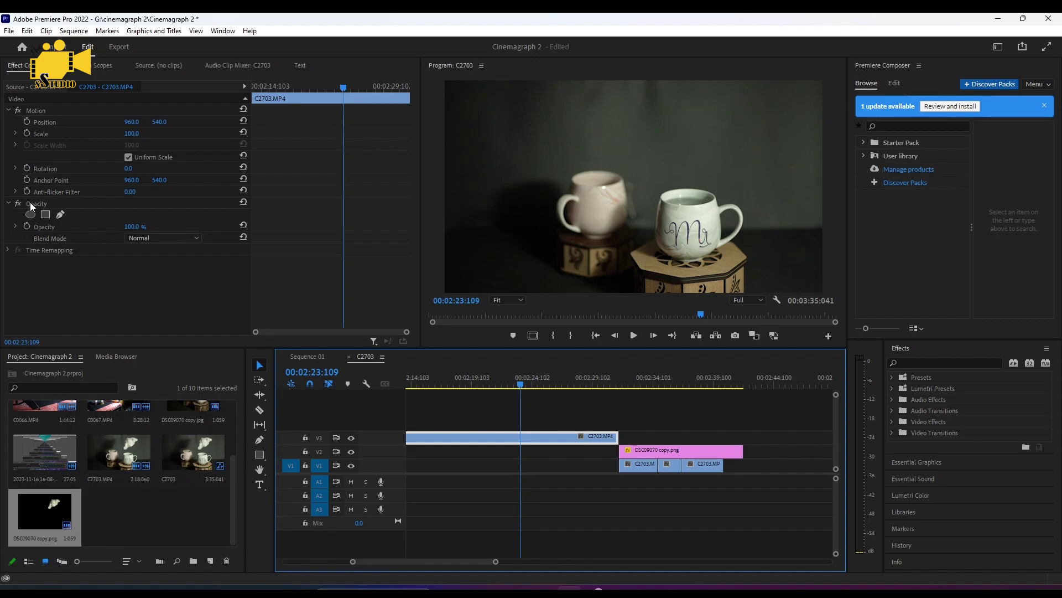
Add a pen mask to the C2703.MP4 clip's Opacity and set the Program monitor to 25%
left_click(58, 216)
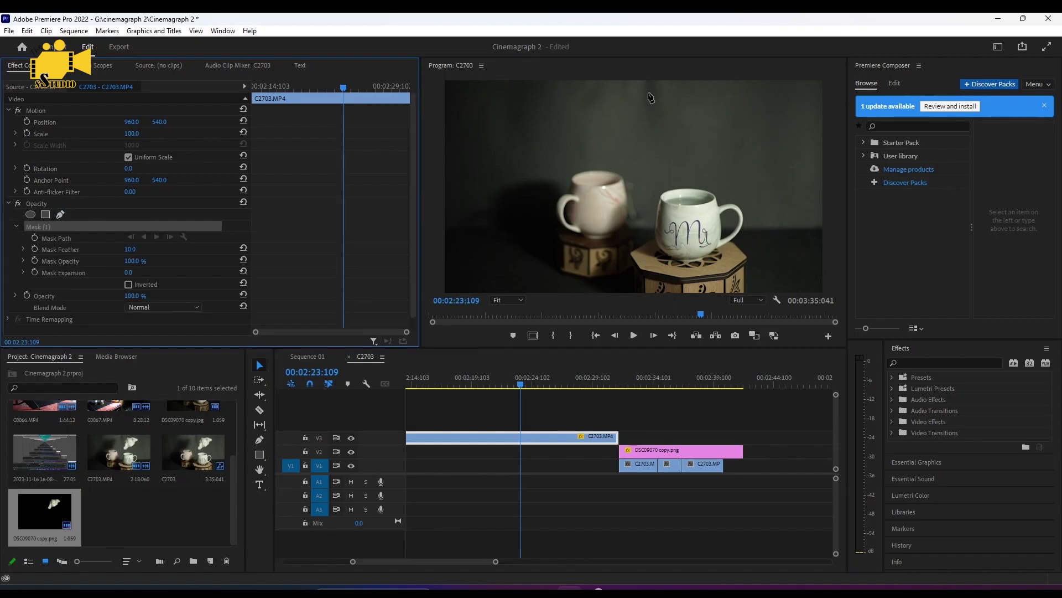
left_click(520, 300)
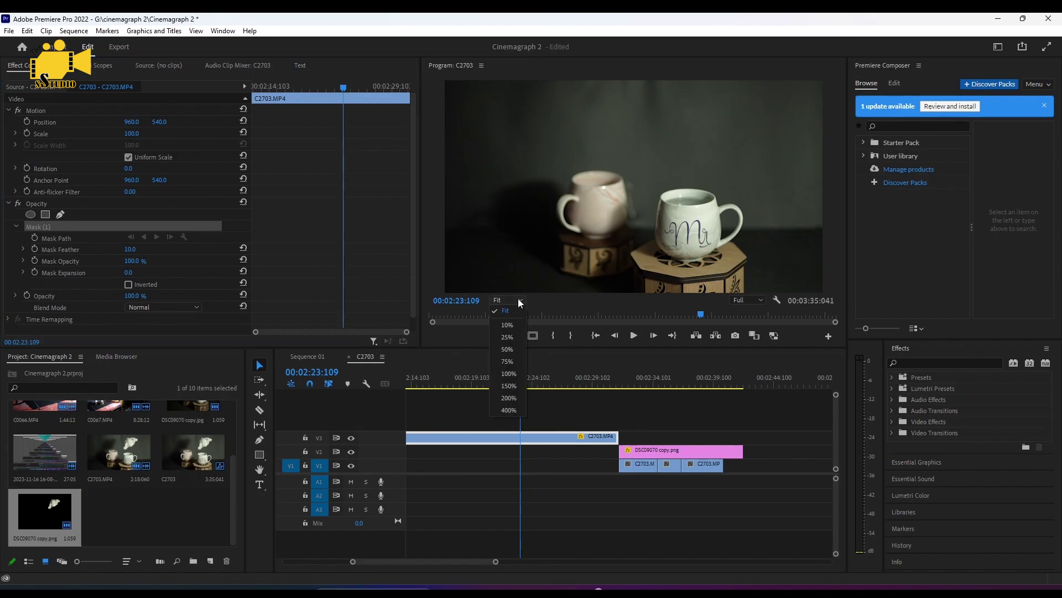
left_click(510, 338)
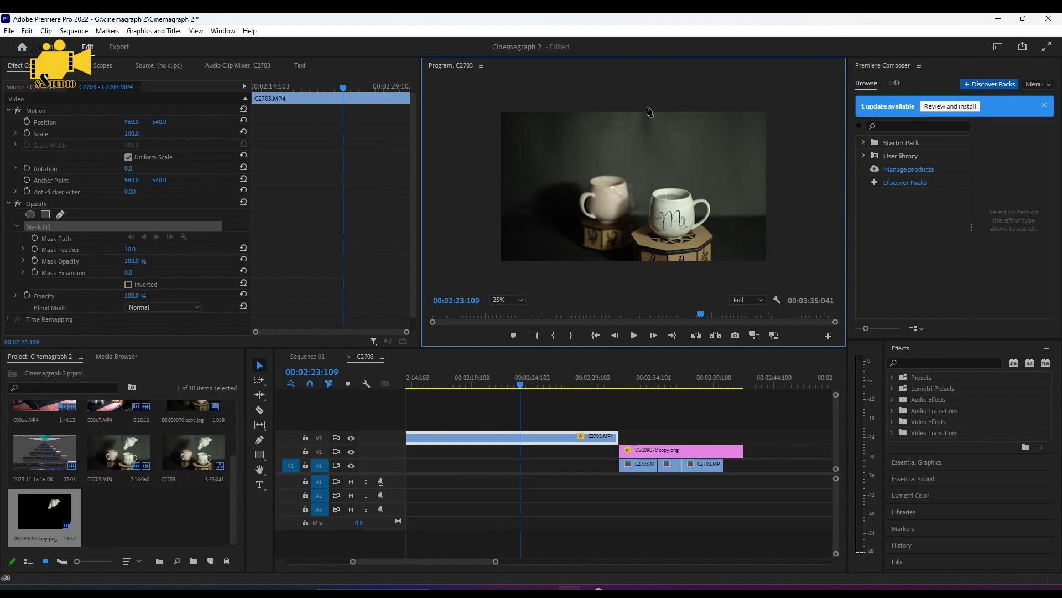
Draw a closed four-point mask above the mugs, then slide the clip later to overlap the cloud
left_click(649, 174)
left_click(705, 171)
left_click(714, 104)
left_click(643, 107)
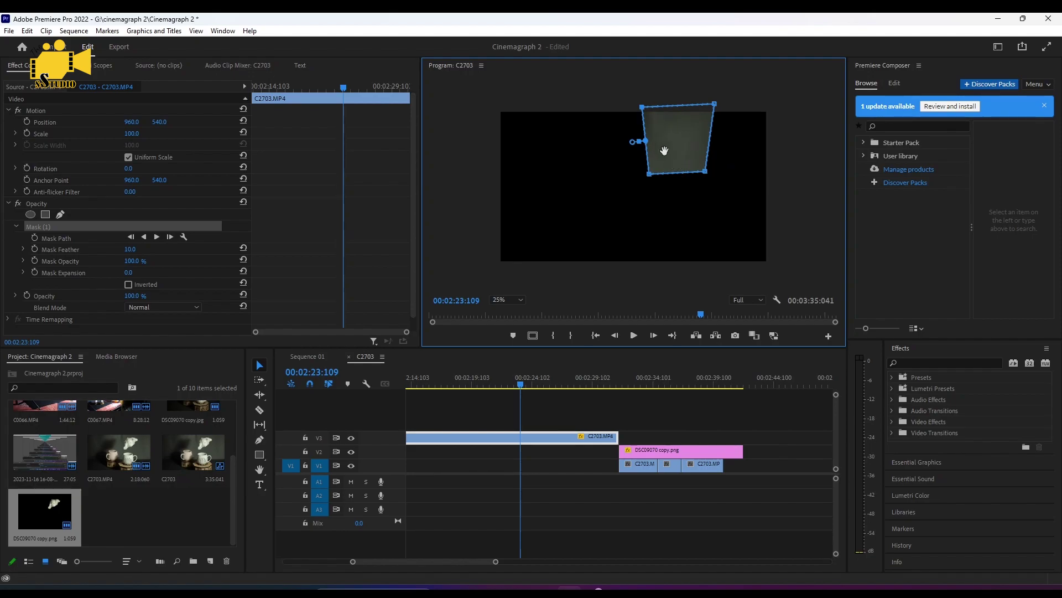
left_click_drag(545, 441, 670, 440)
left_click_drag(680, 384, 664, 387)
left_click(722, 507)
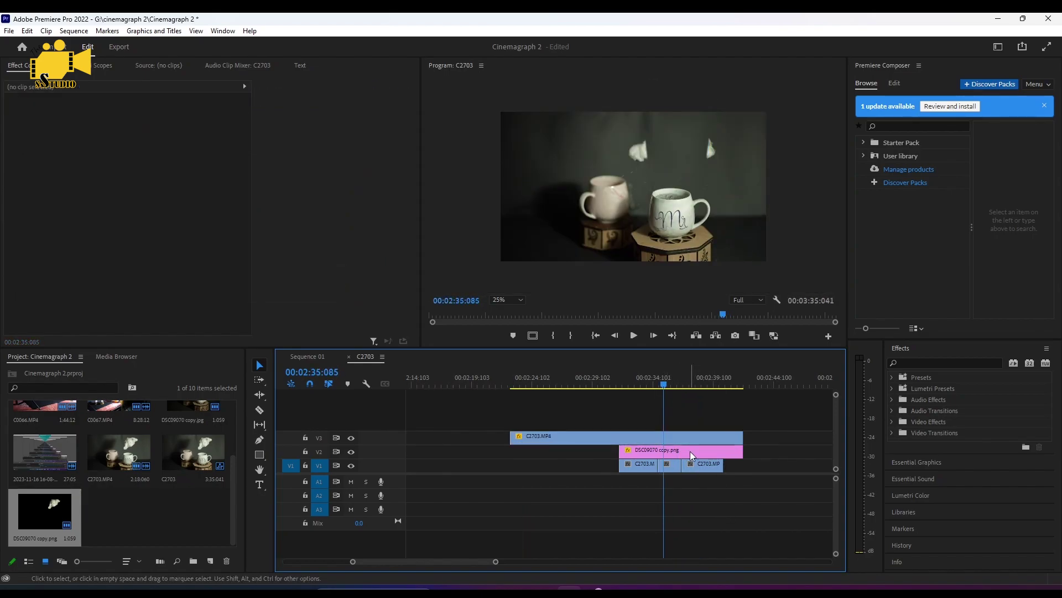
left_click(671, 465)
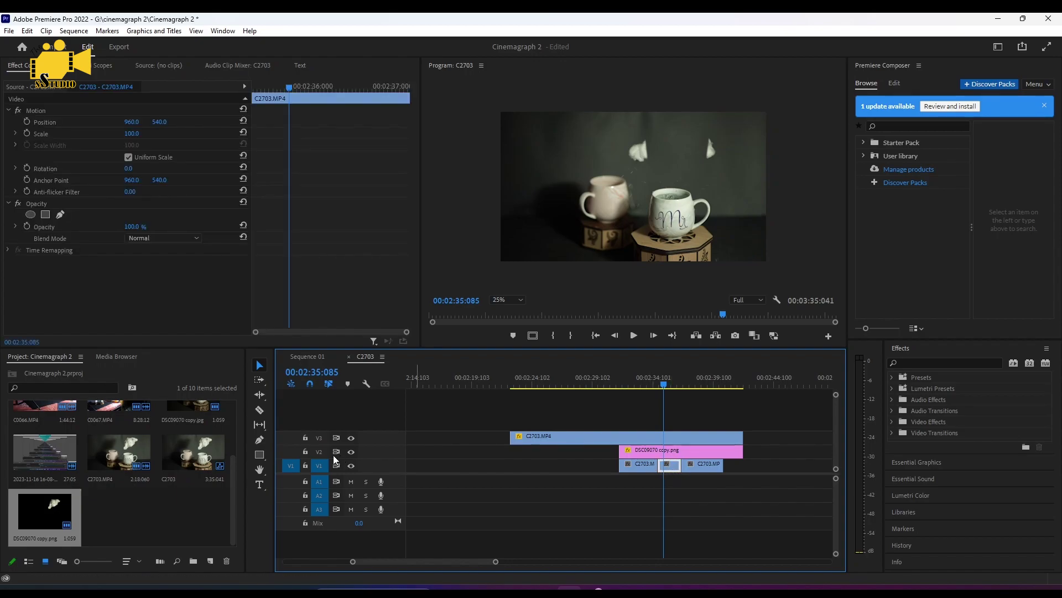
left_click(351, 451)
left_click(350, 438)
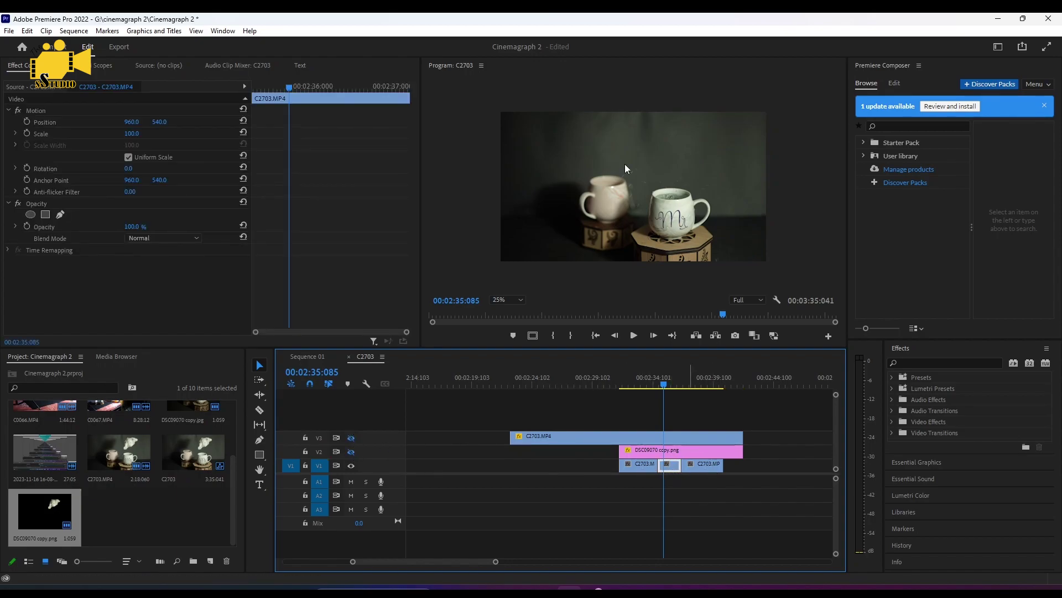
key("space")
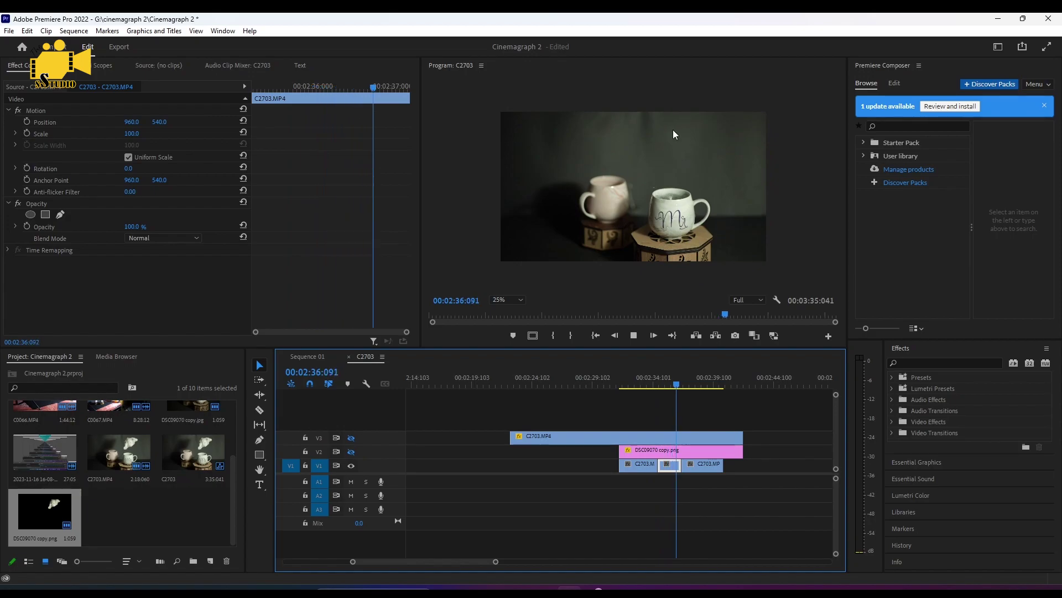
left_click(352, 452)
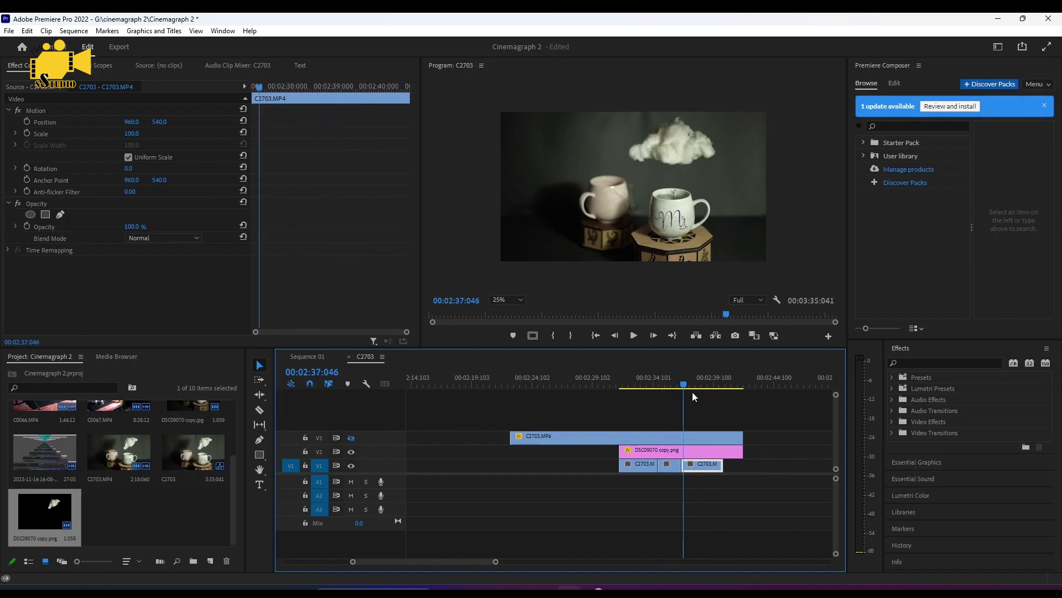
key("space")
left_click(352, 438)
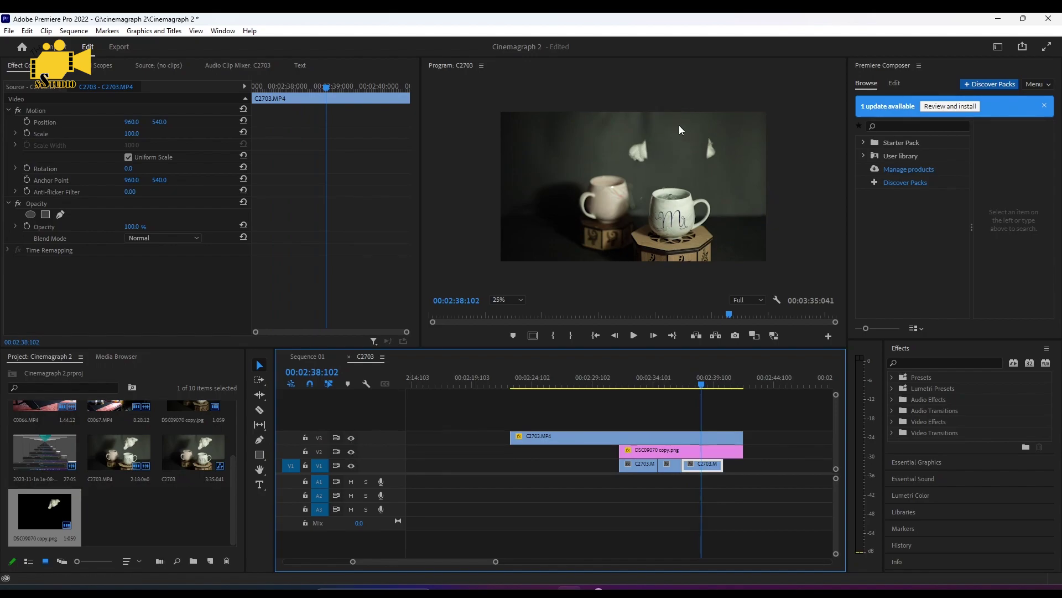
left_click(600, 372)
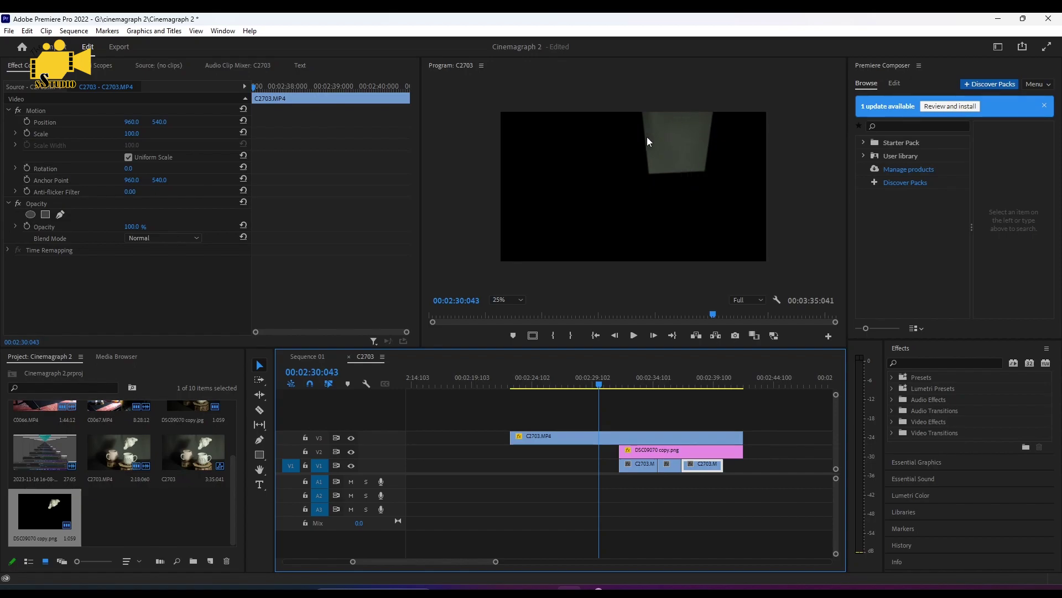
left_click(696, 378)
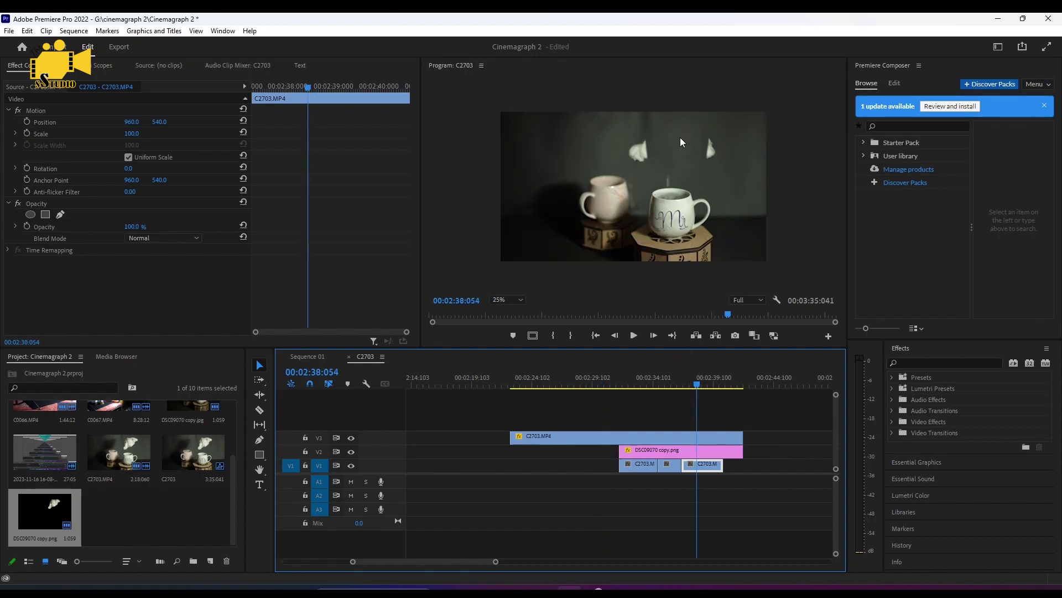
left_click_drag(656, 451, 656, 427)
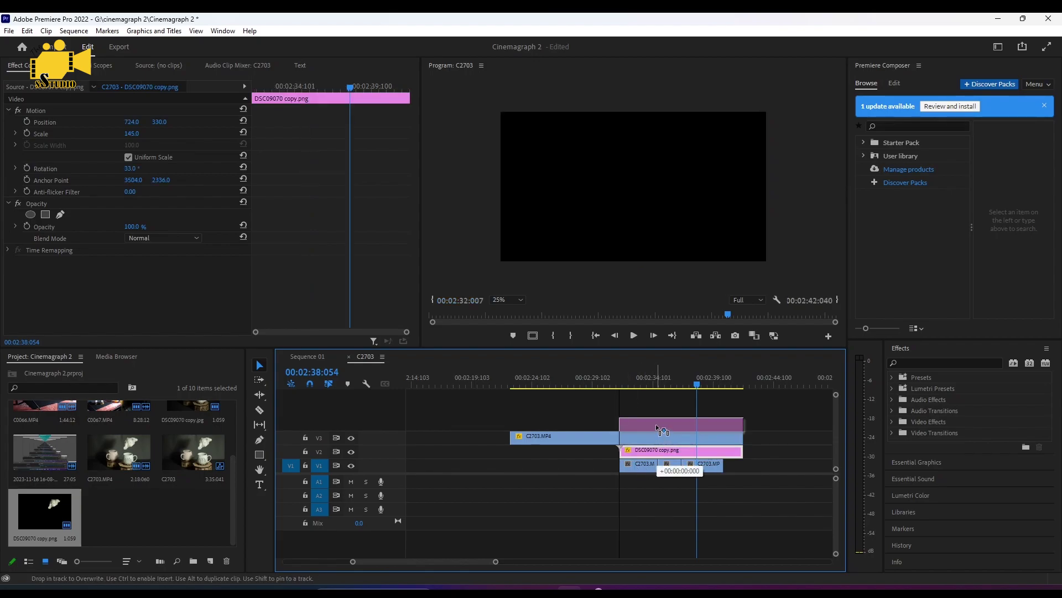
Put the cloud PNG on a new V4 track, move both clips down to V2/V3, and play
left_click_drag(656, 426, 655, 424)
mouse_move(769, 420)
left_mouse_down()
mouse_move(714, 440)
mouse_move(715, 449)
left_mouse_up()
key("space")
Toggle the bottom video and cloud track outputs off and on to check the composite at 02:32:099
left_click_drag(691, 376, 678, 377)
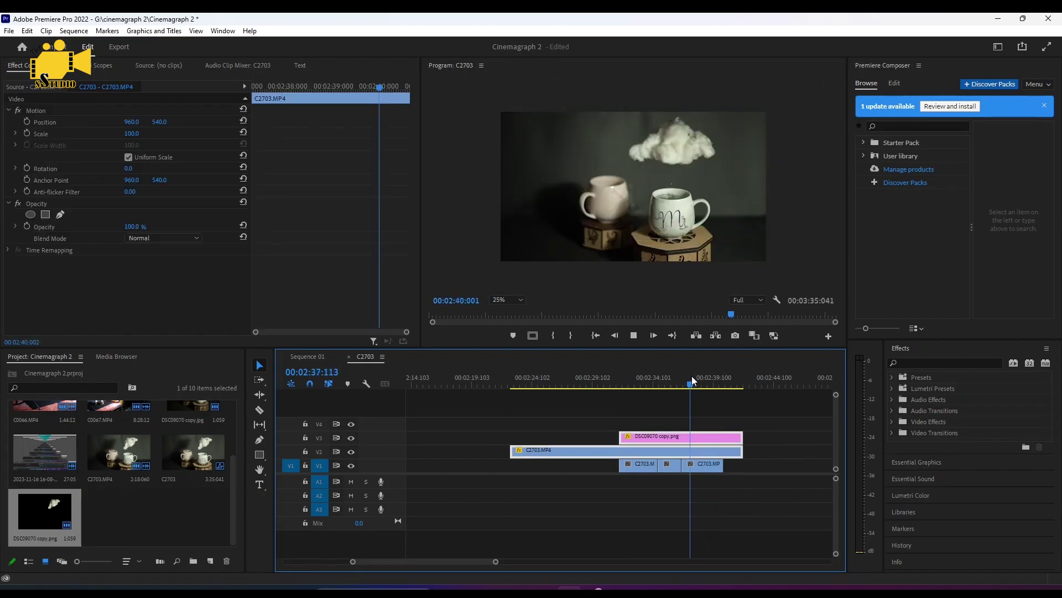
left_click(350, 466)
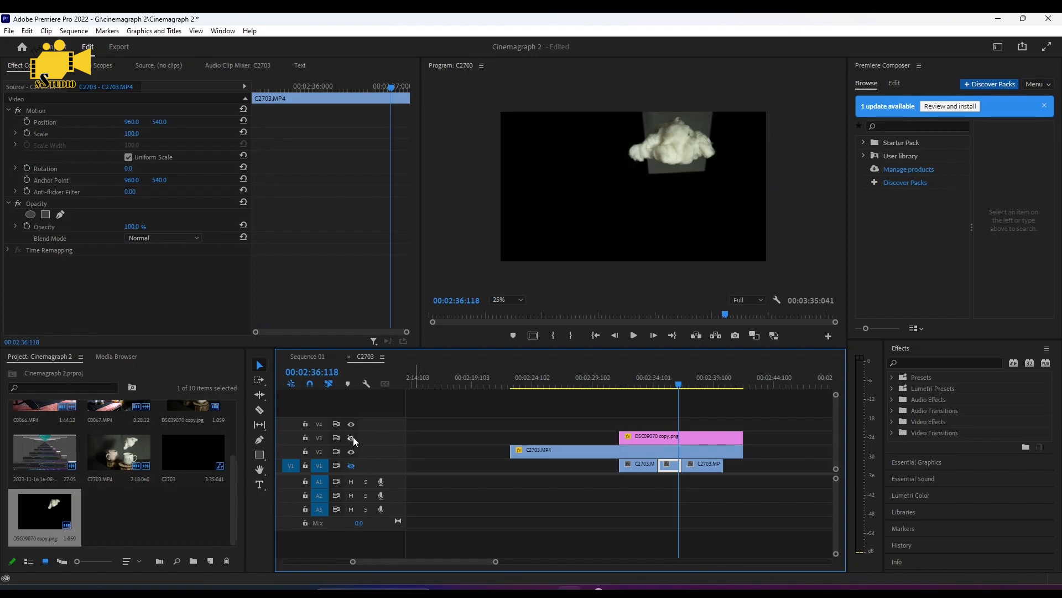
left_click(352, 437)
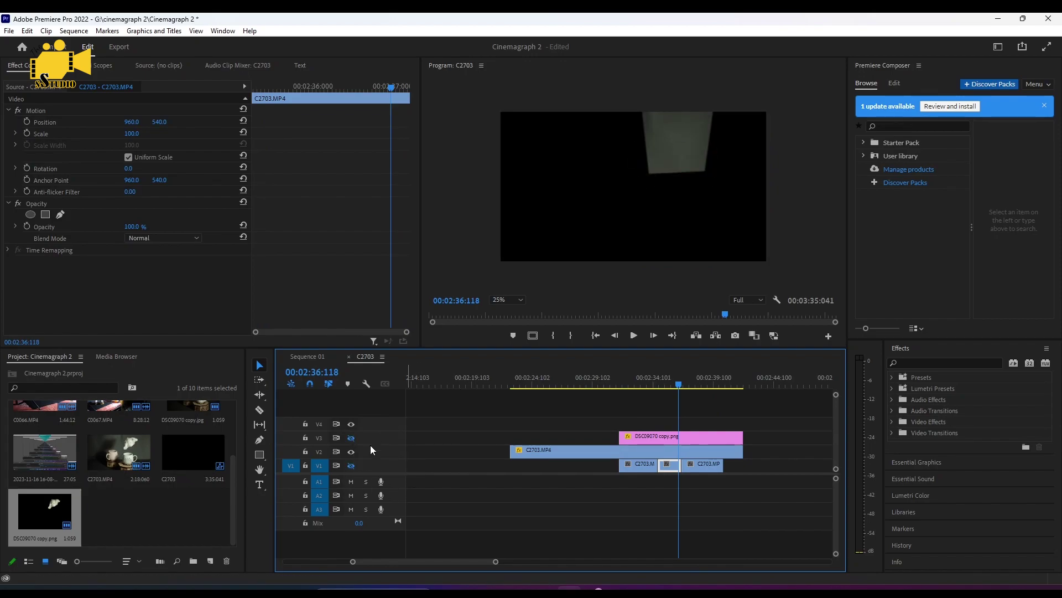
left_click(352, 438)
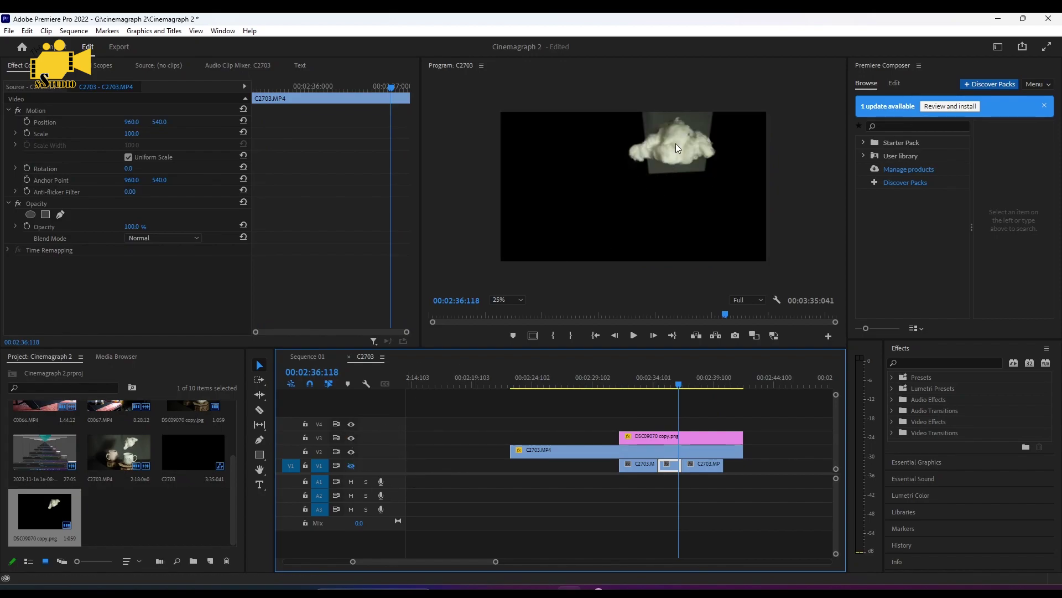
left_click(351, 466)
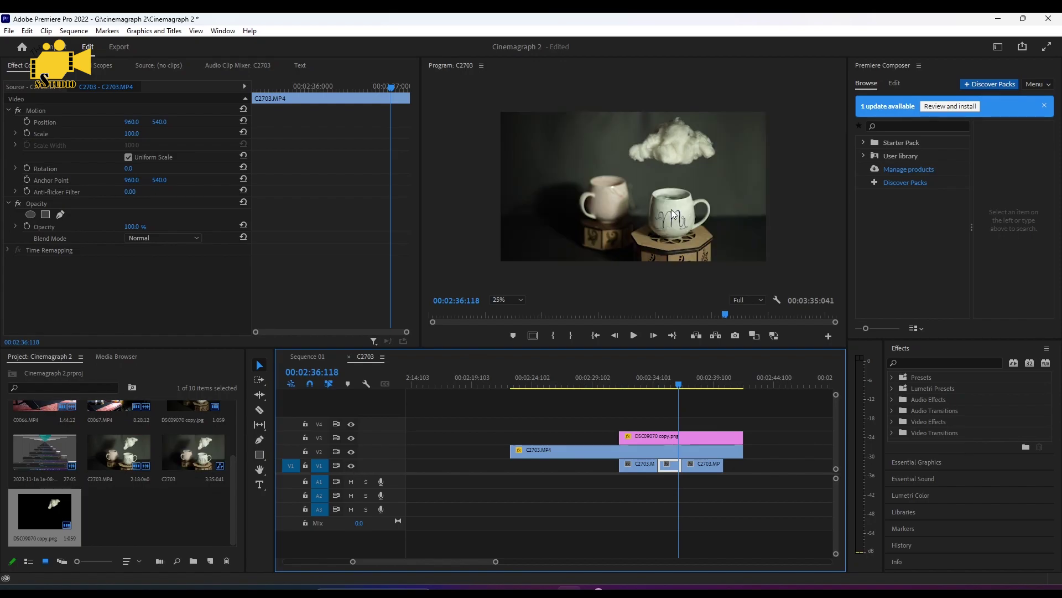
left_click(630, 382)
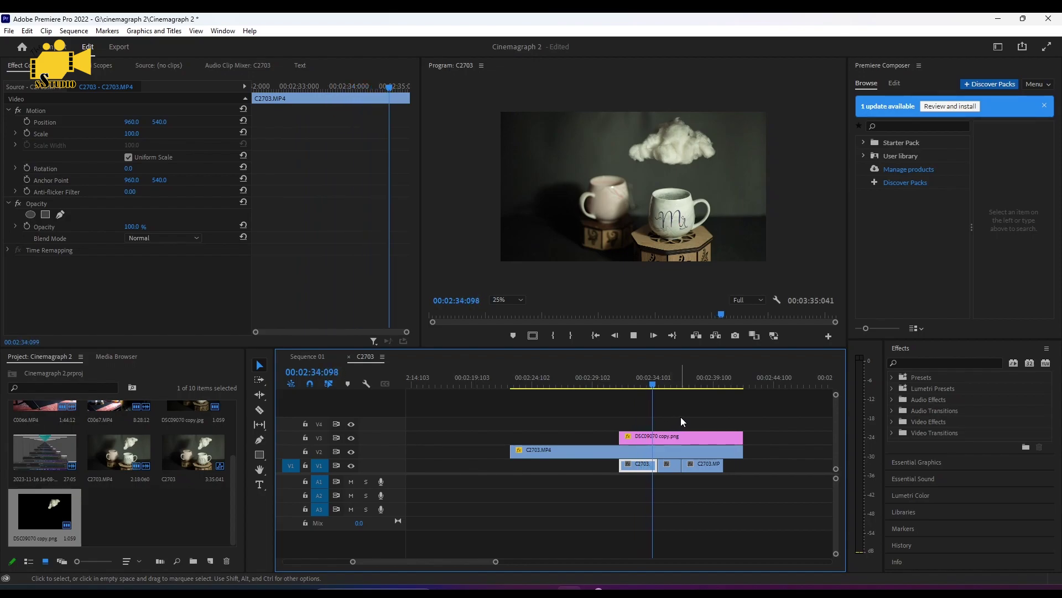
key("space")
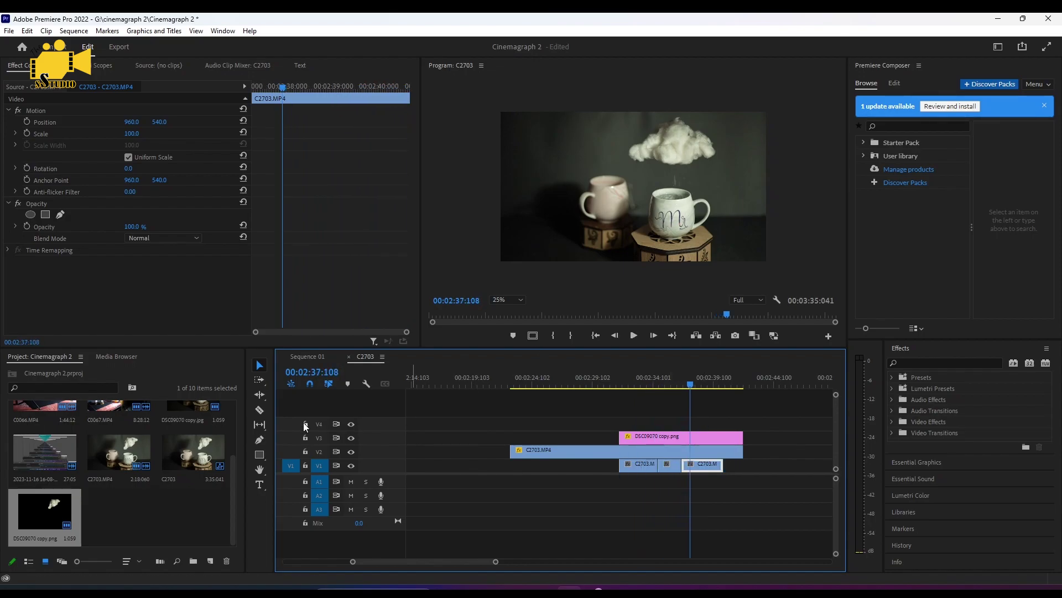
Set the Program monitor to 75%, pan the view, and turn off V1's track output
left_click(509, 300)
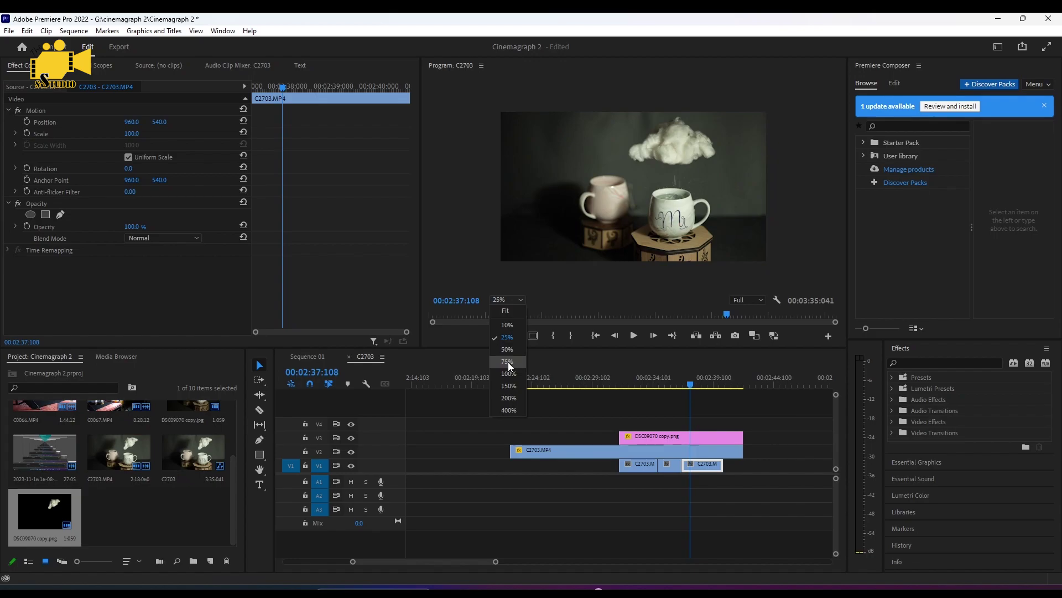
left_click(508, 362)
scroll(839, 164, "up", 2)
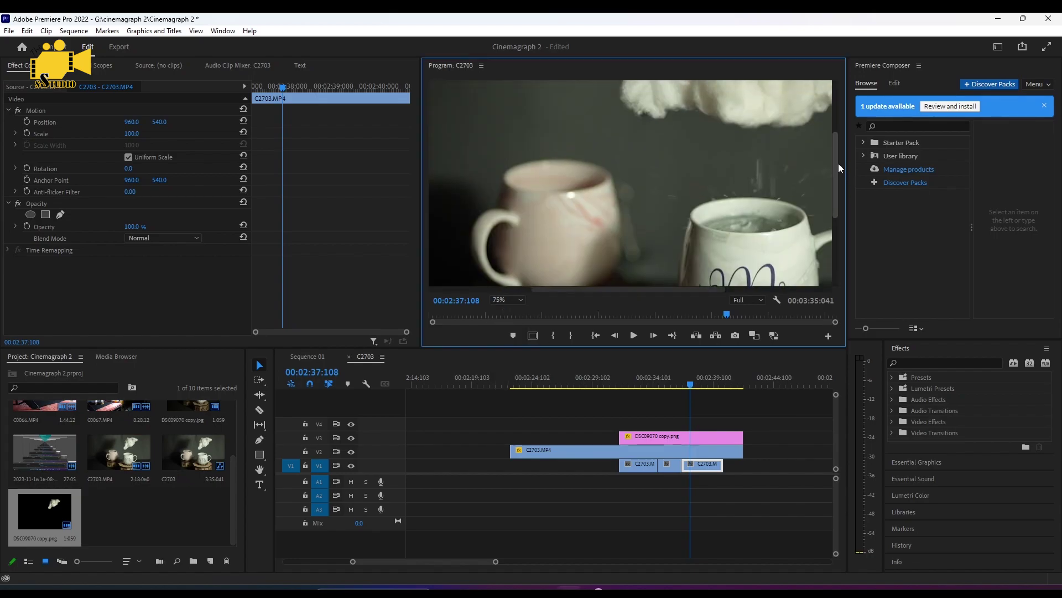
left_click_drag(588, 290, 659, 290)
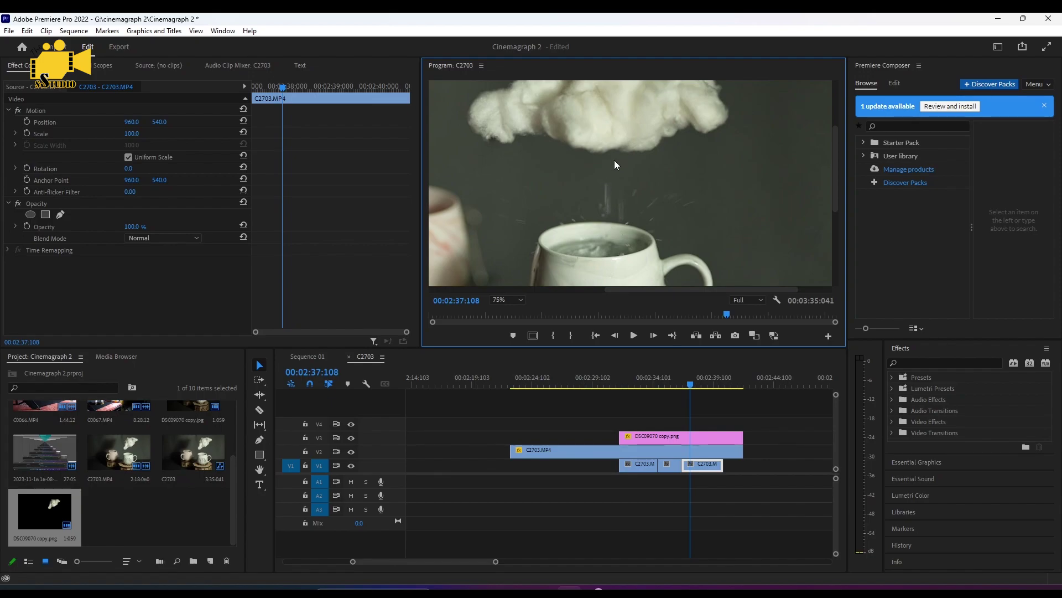
left_click(351, 465)
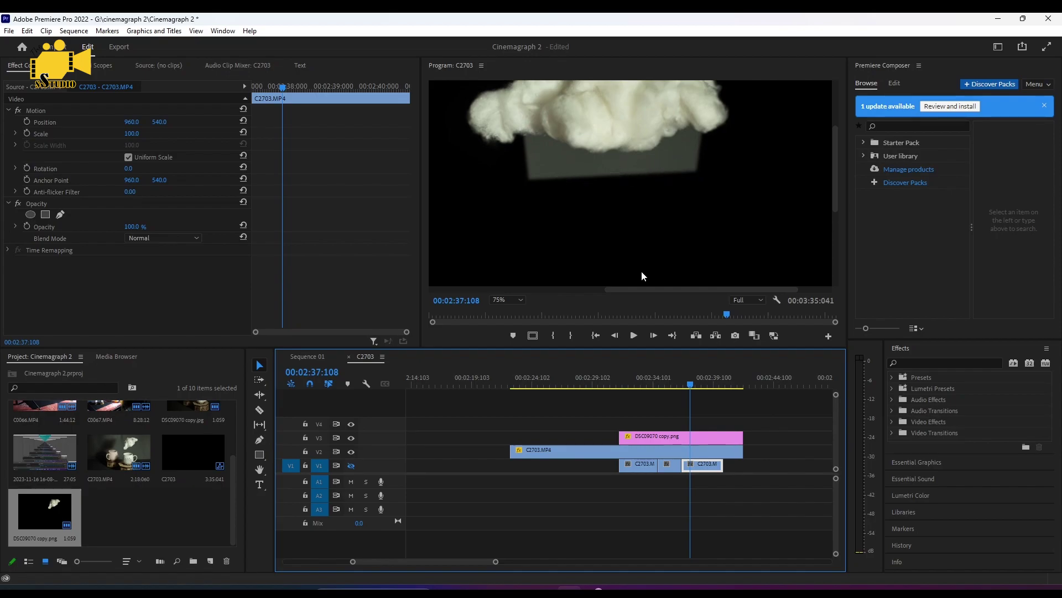
Raise the bottom corners of the V2 clip's mask path up to the cloud's underside
left_click(692, 450)
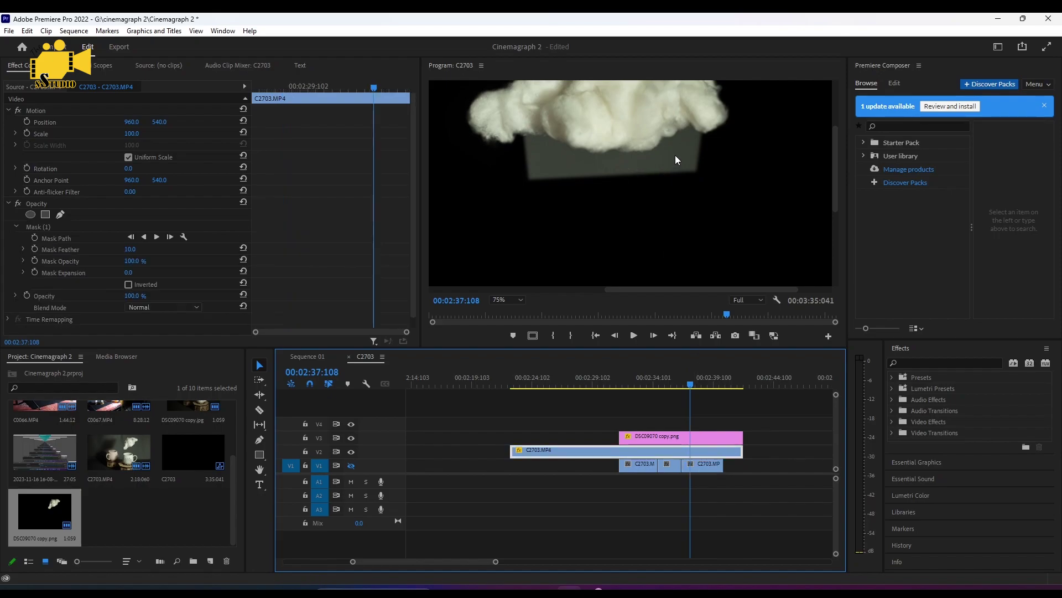
left_click(75, 239)
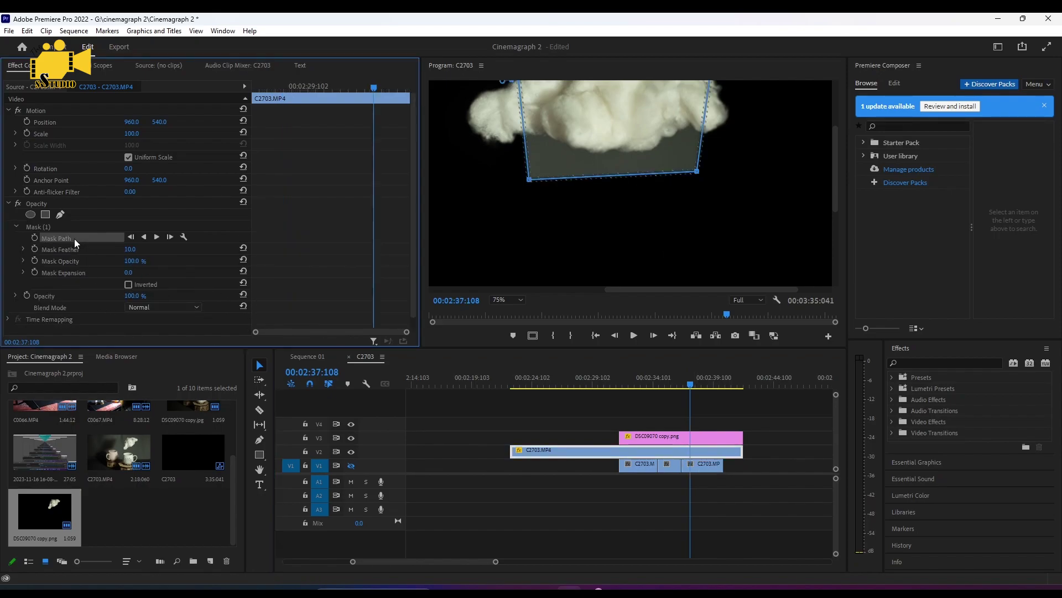
left_click_drag(529, 180, 532, 144)
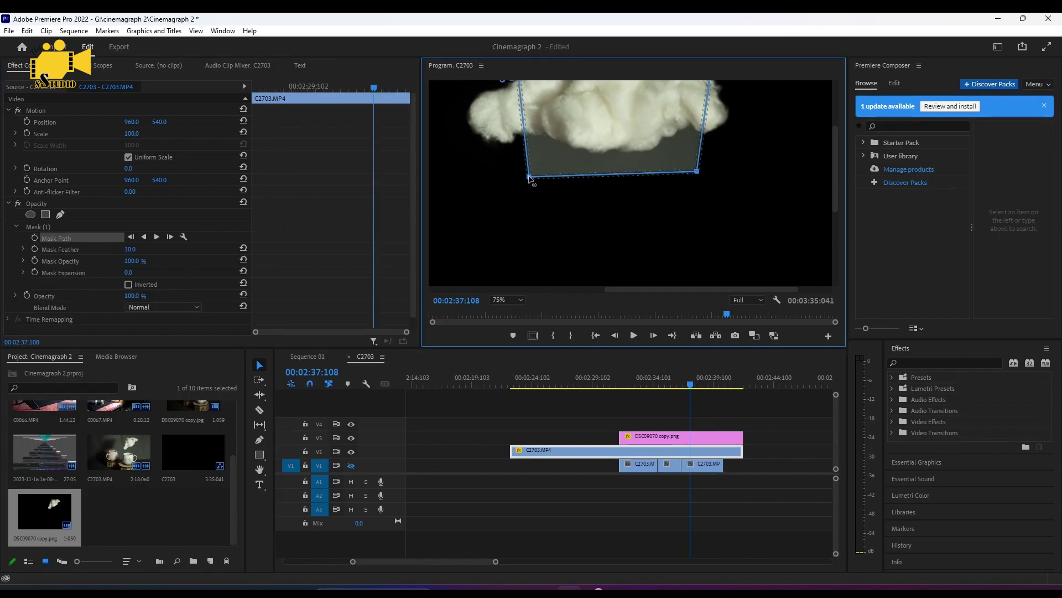
left_click_drag(697, 171, 698, 115)
left_click_drag(530, 132, 527, 124)
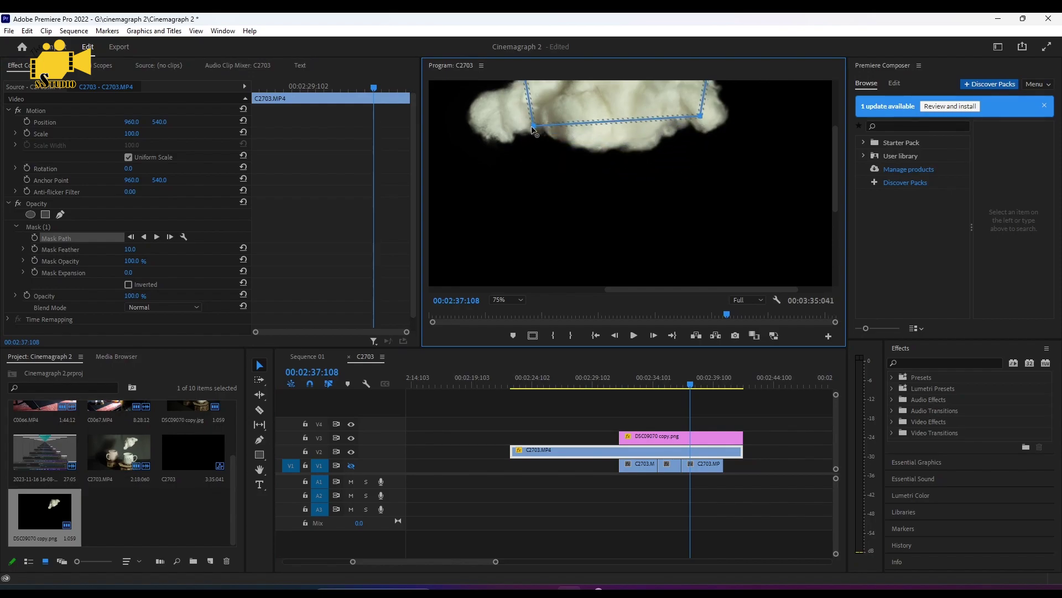
Set the preview to 25%, scrub from 00:02:30:065, re-enable V1 output and play the composite
left_click(520, 299)
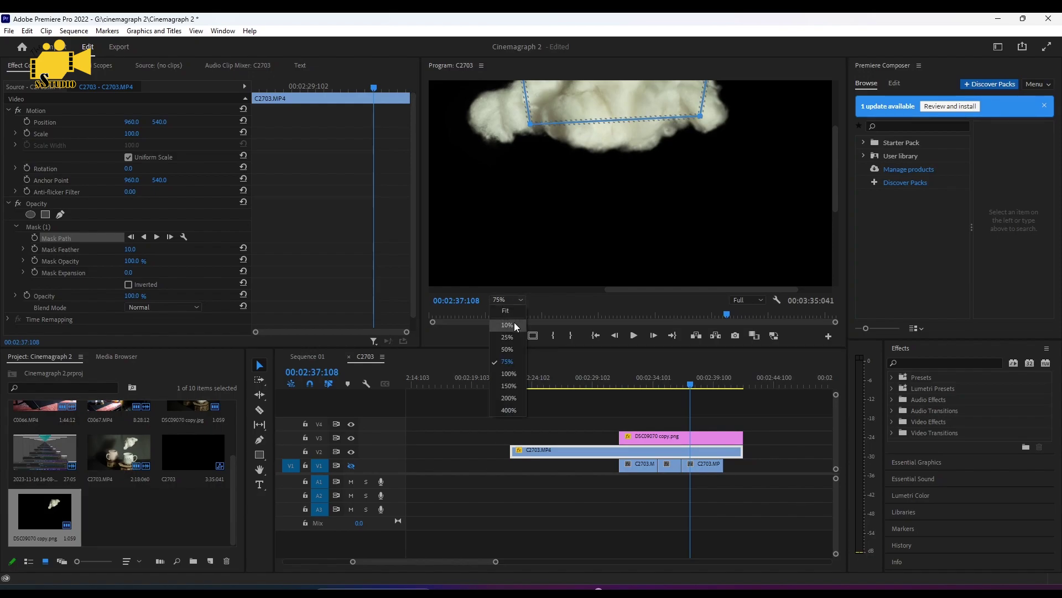
left_click(508, 336)
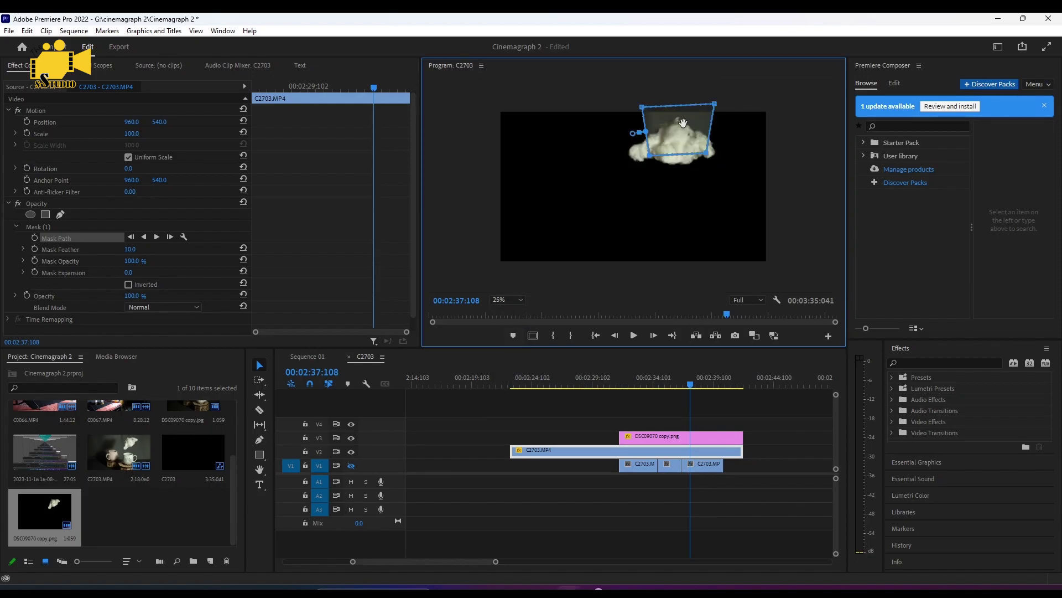
left_click(601, 386)
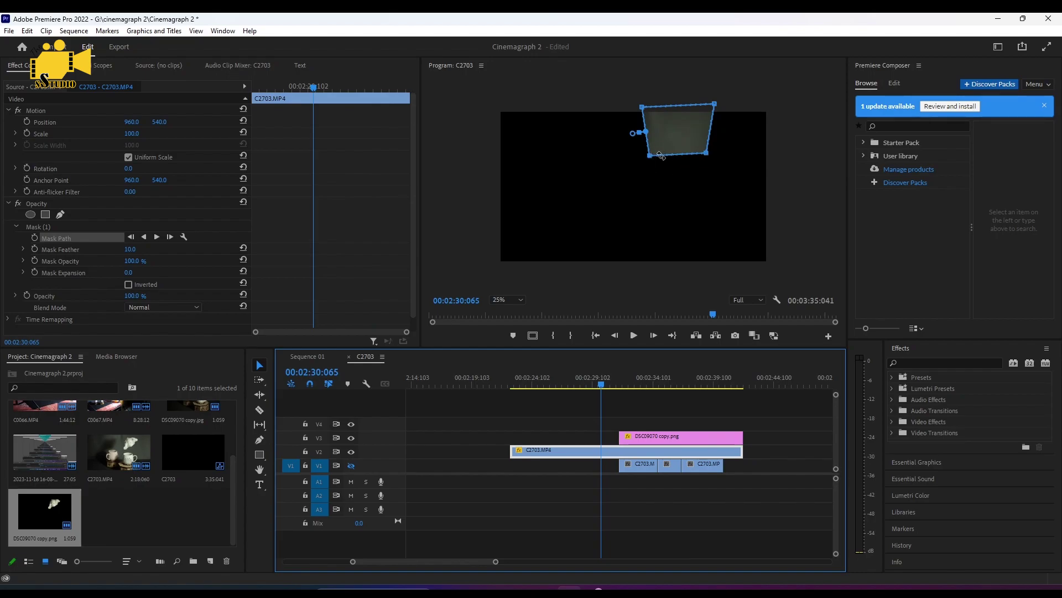
left_click_drag(625, 385, 687, 385)
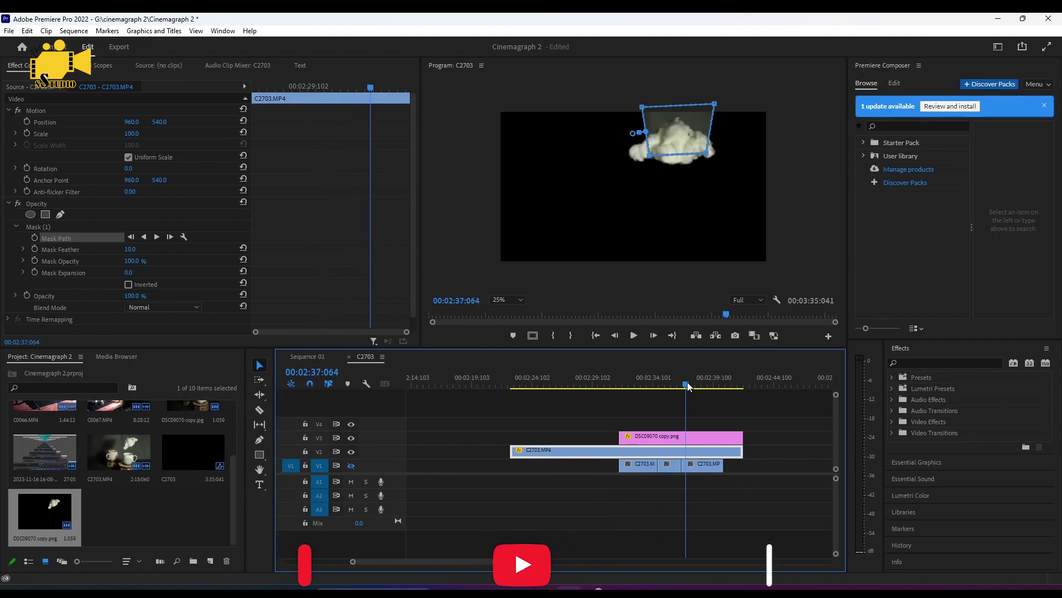
left_click(351, 465)
key("space")
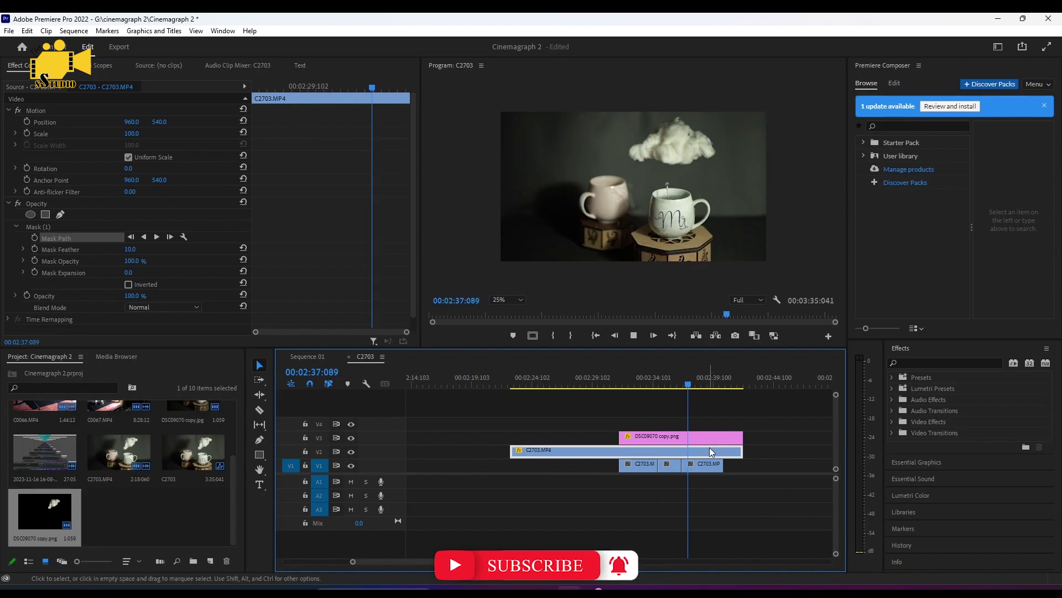
Inspect the cloud's masked edge at 150% zoom by playing from 00:02:33:023
key("space")
left_click(664, 380)
left_click(512, 299)
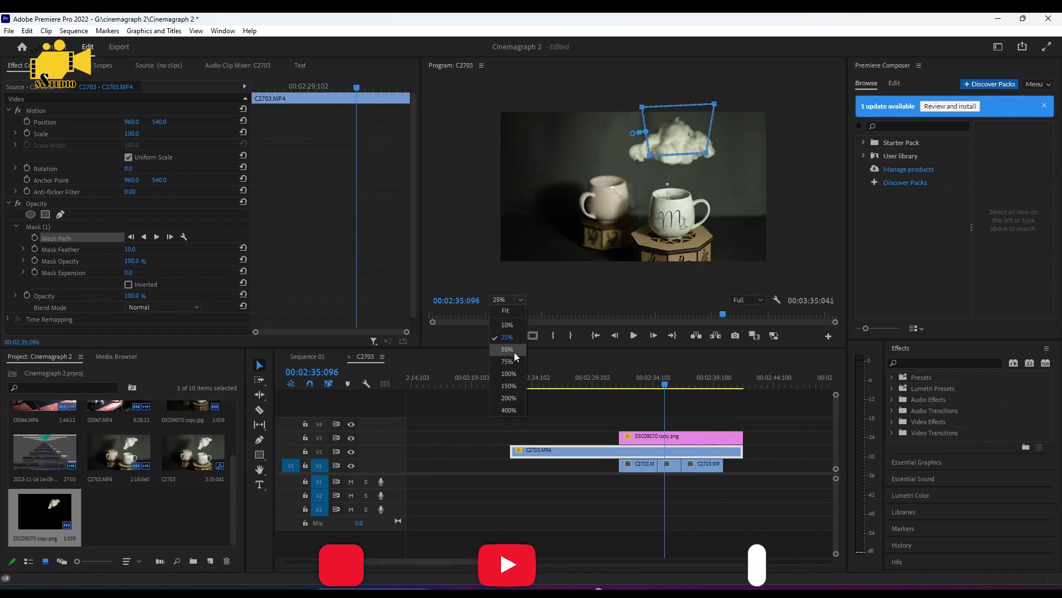
left_click(512, 388)
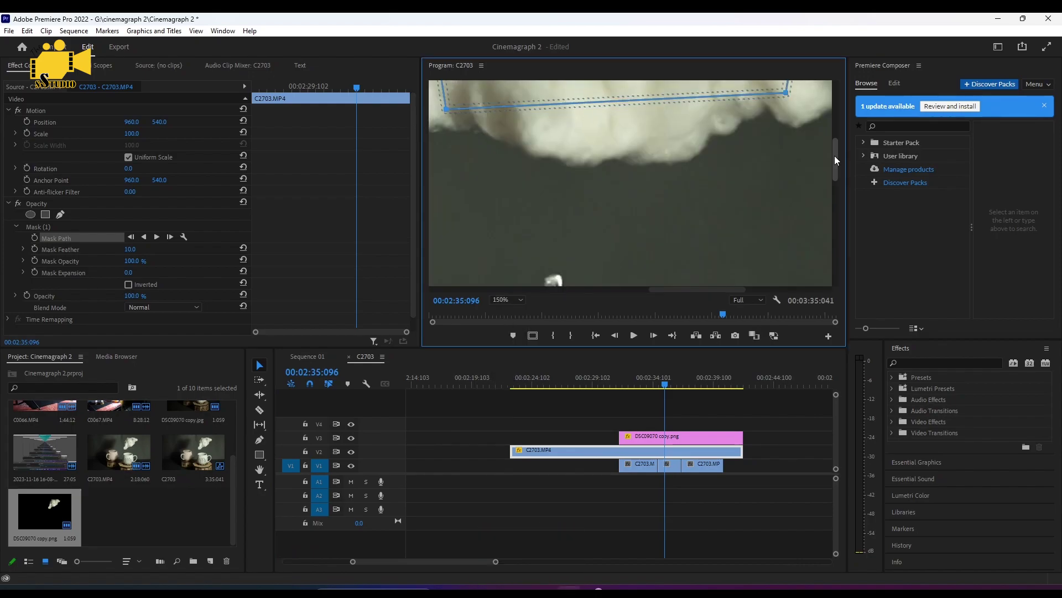
left_click(634, 381)
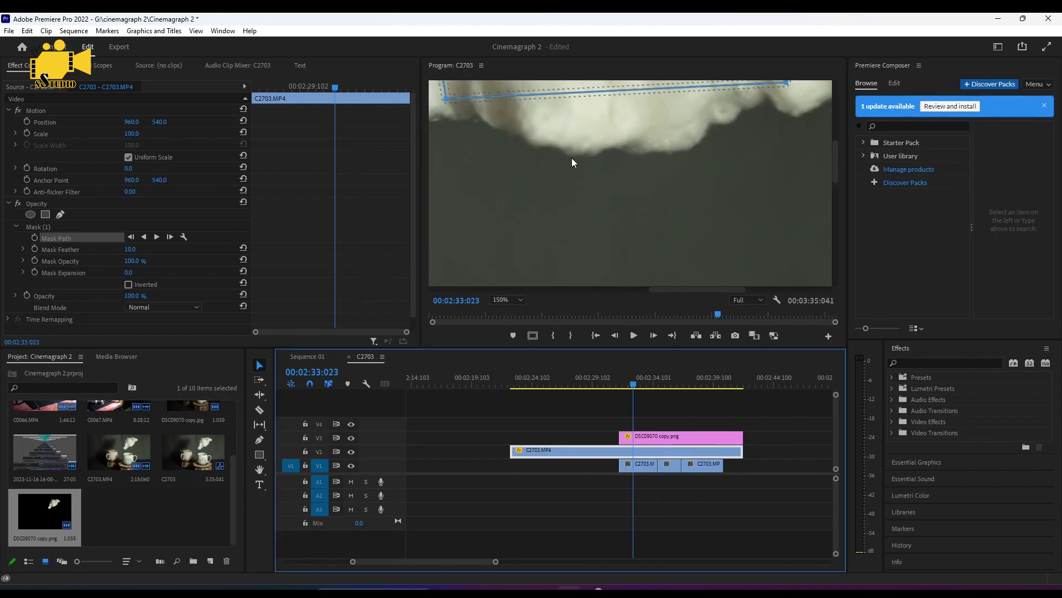
key("space")
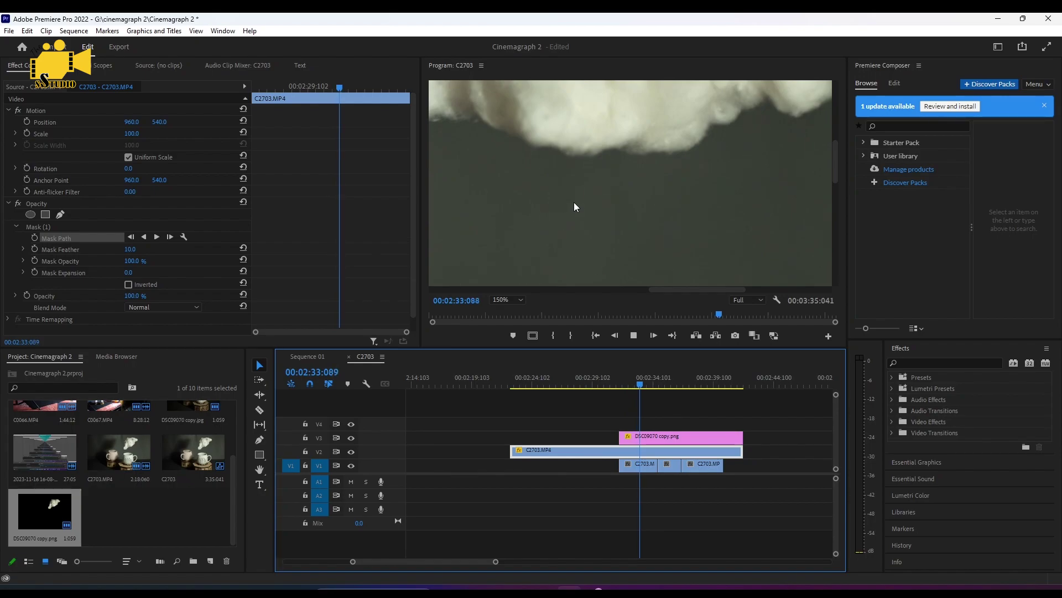
key("space")
Razor the V2 clip where the cloud PNG starts and delete the leading piece
key("c")
left_click(632, 449)
key("v")
left_click(589, 450)
key("Delete")
key("End")
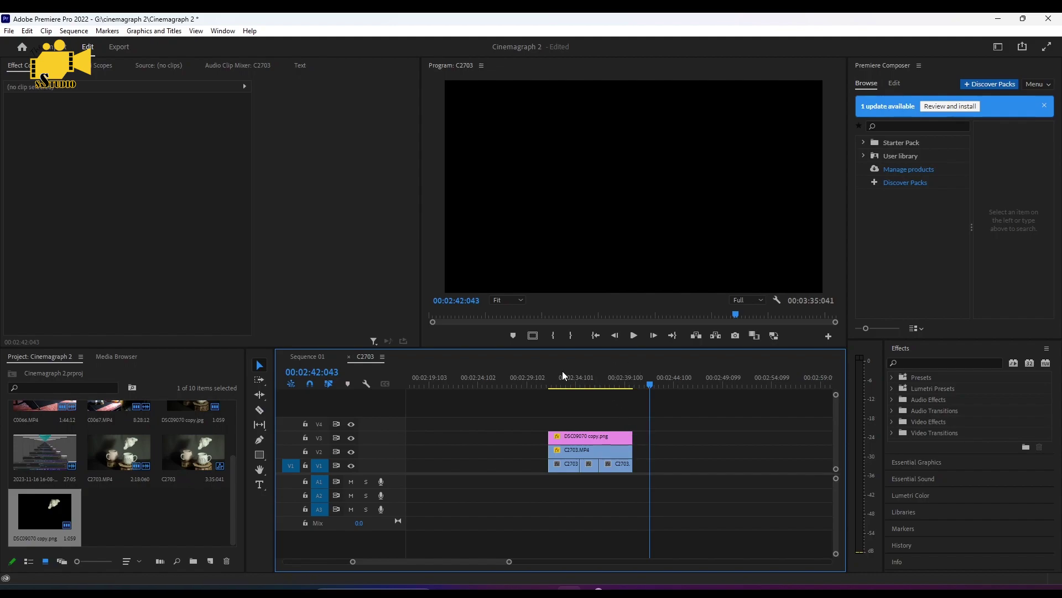
left_click(554, 383)
key("space")
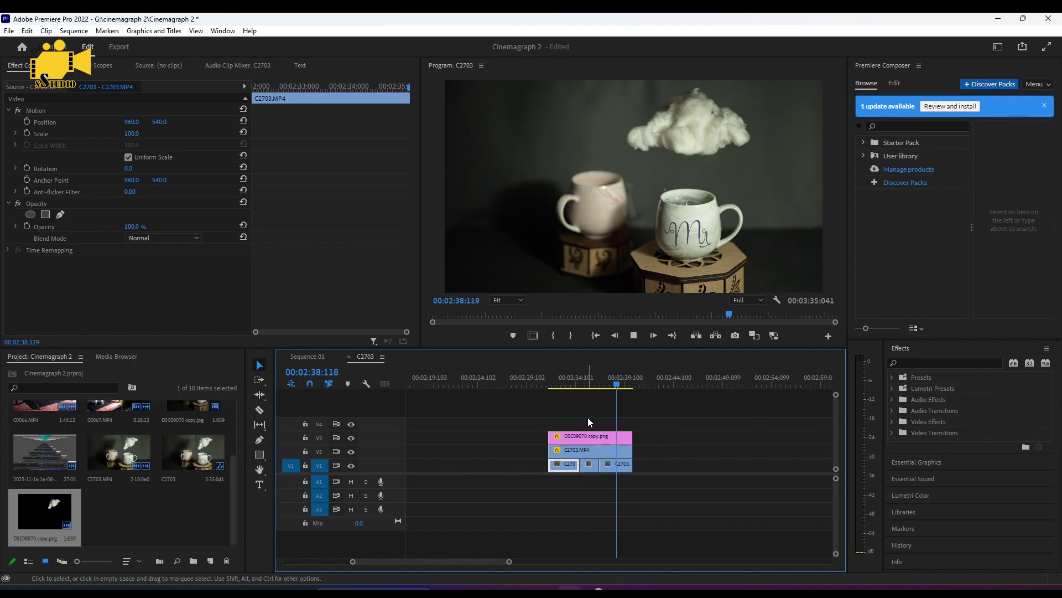
key("space")
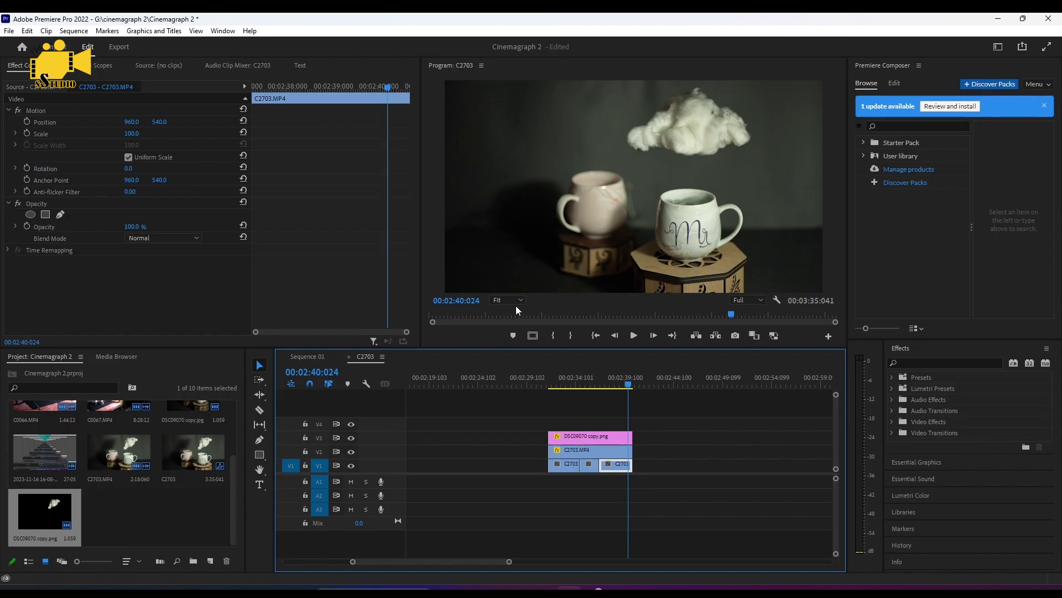
key("alt")
left_click_drag(603, 436, 597, 428)
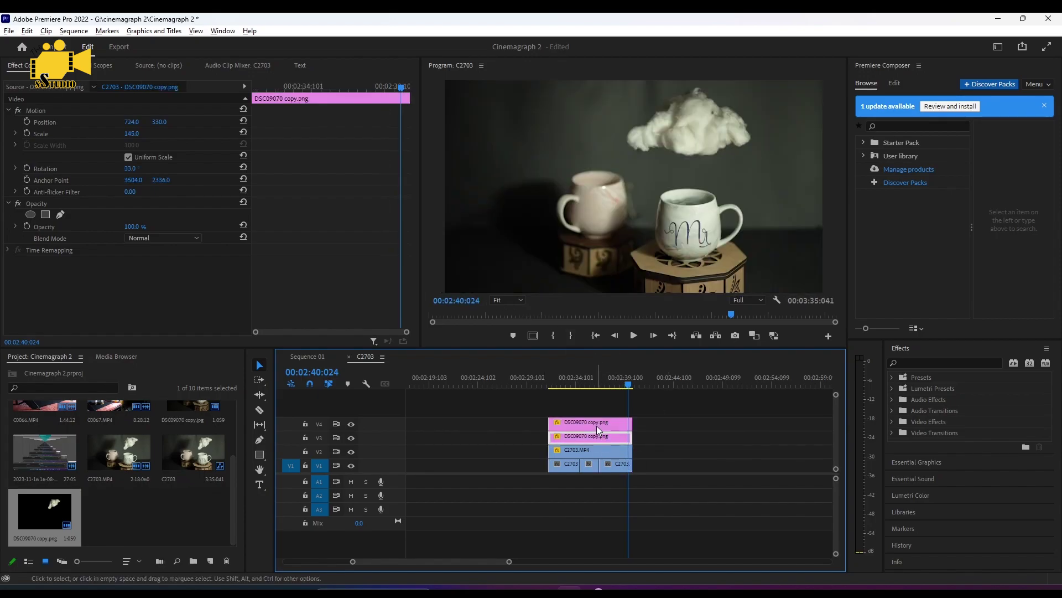
key("ctrl+z")
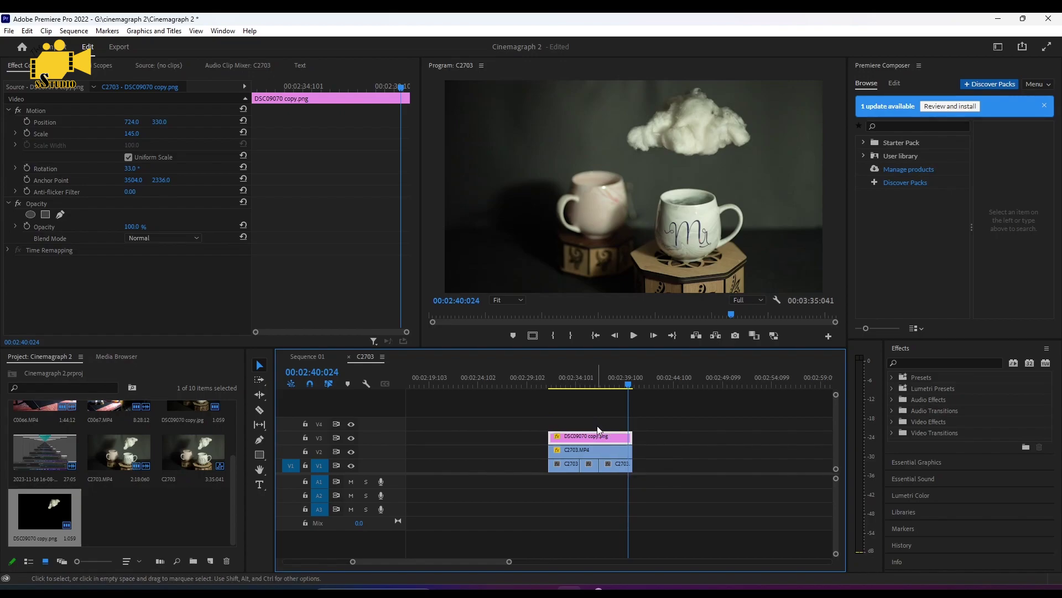
left_click(597, 426)
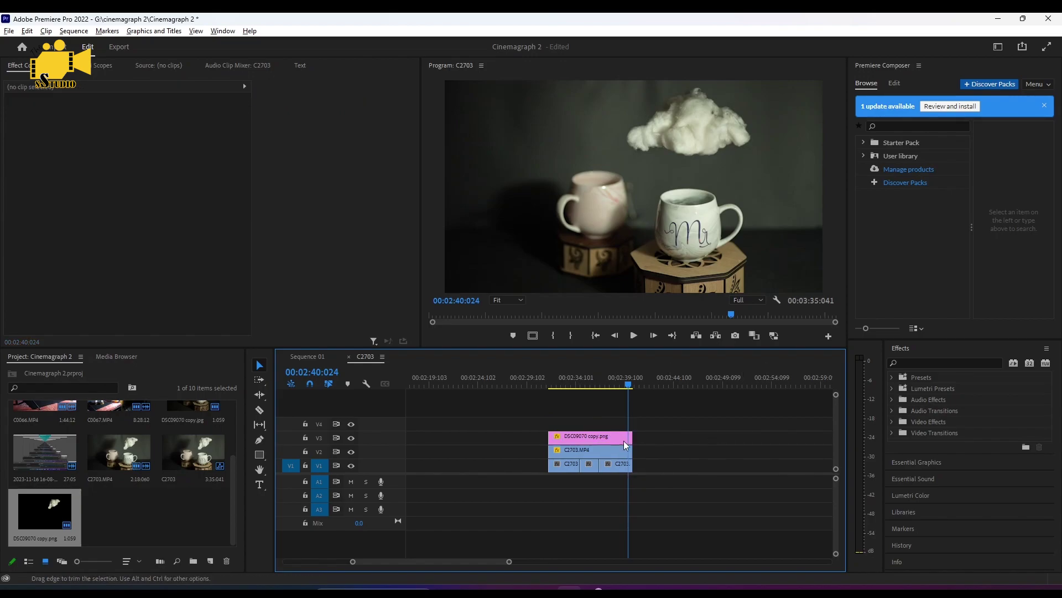
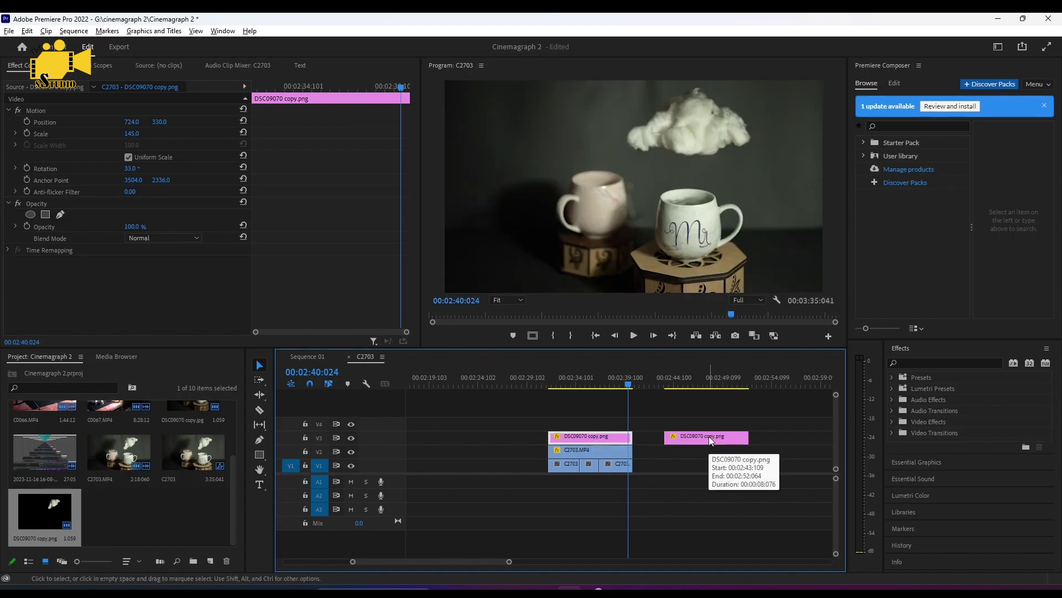
Stack the second DSC09070 cloud clip on V4 above the first and set its Position to 724, 518
left_click_drag(675, 383, 719, 387)
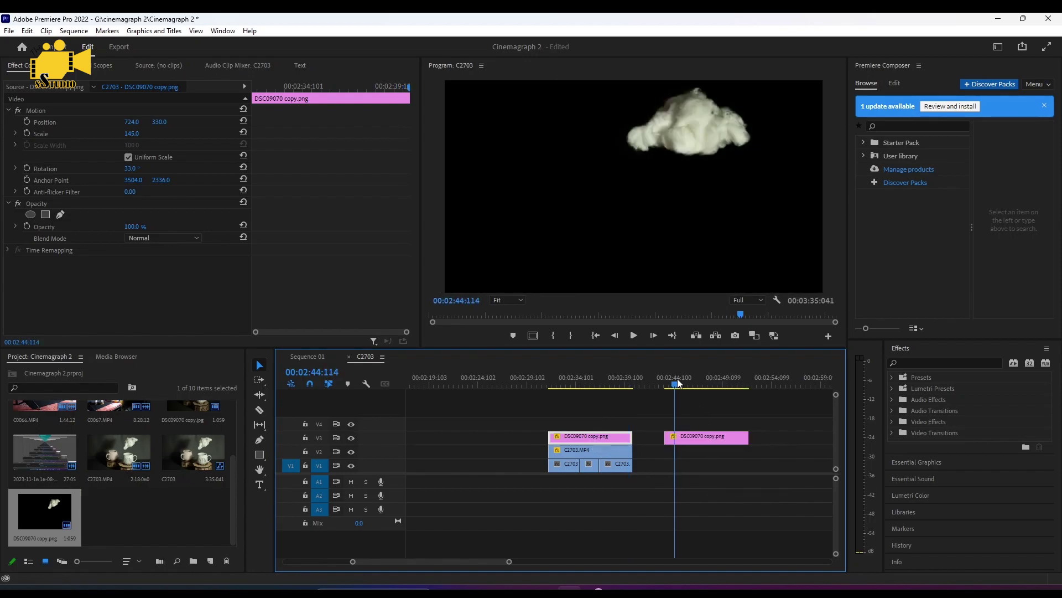
left_click_drag(692, 438, 592, 431)
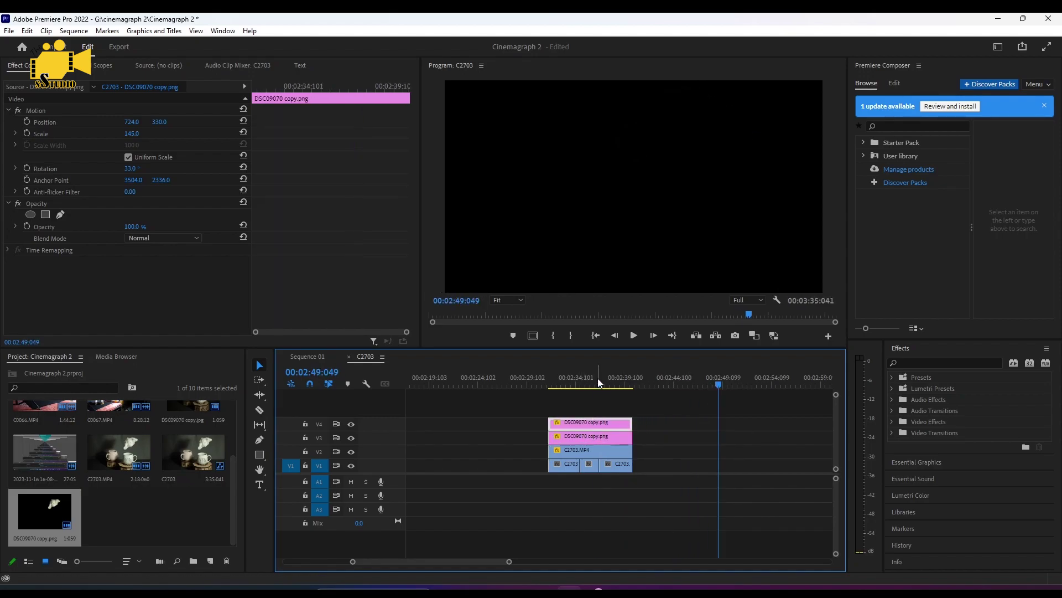
left_click_drag(159, 121, 459, 330)
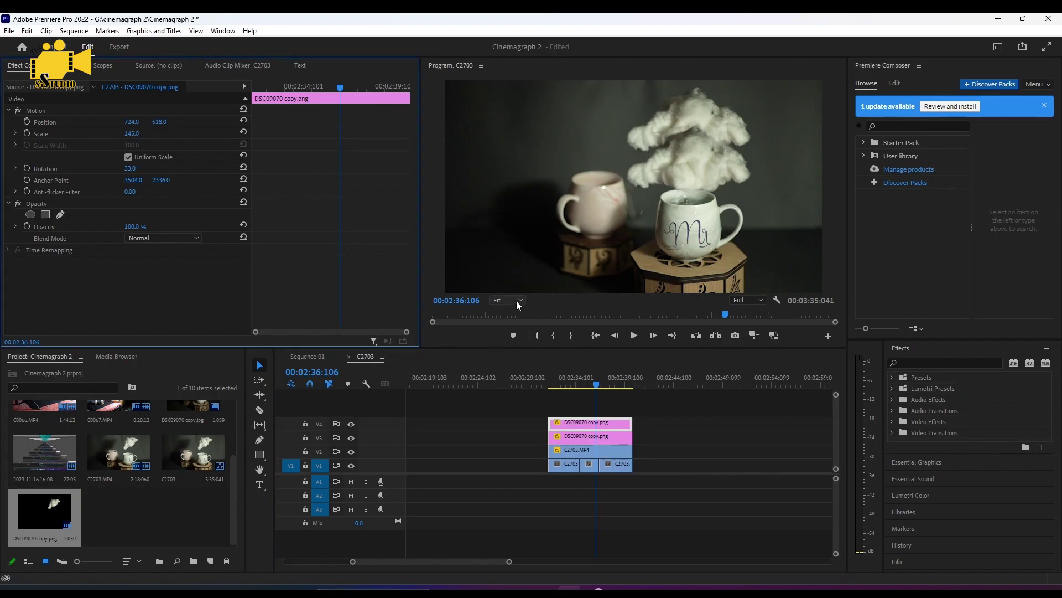
Set the Program monitor zoom level to 25%
left_click(517, 302)
left_click(510, 348)
left_click(515, 299)
left_click(508, 337)
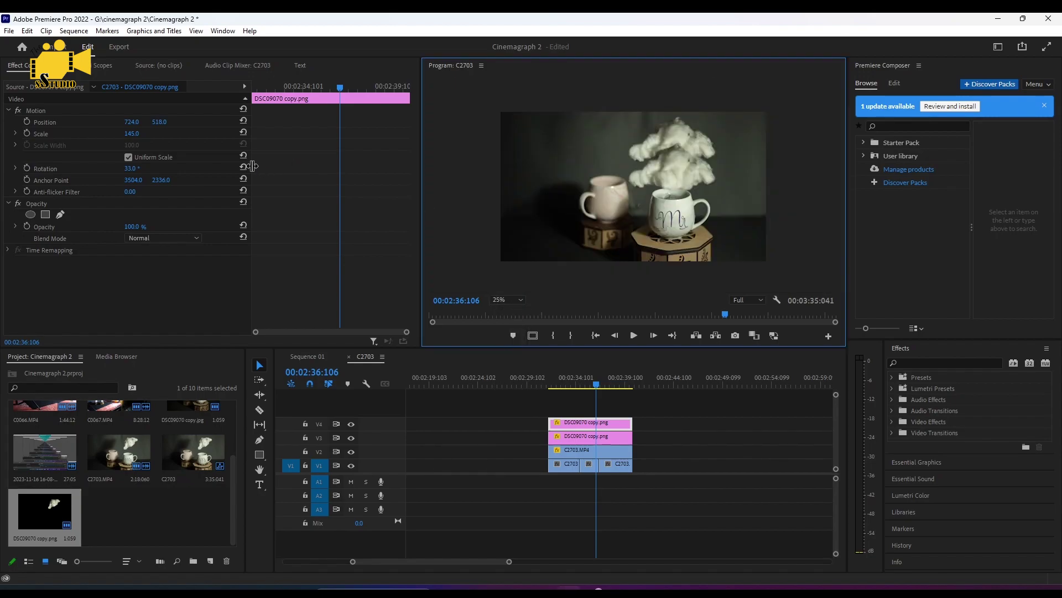
Scale the cloud to 225, rotate it 185°, place it top-right at 2760, -414, and copy it to V5
left_click_drag(131, 121, 256, 360)
left_click_drag(132, 122, 131, 194)
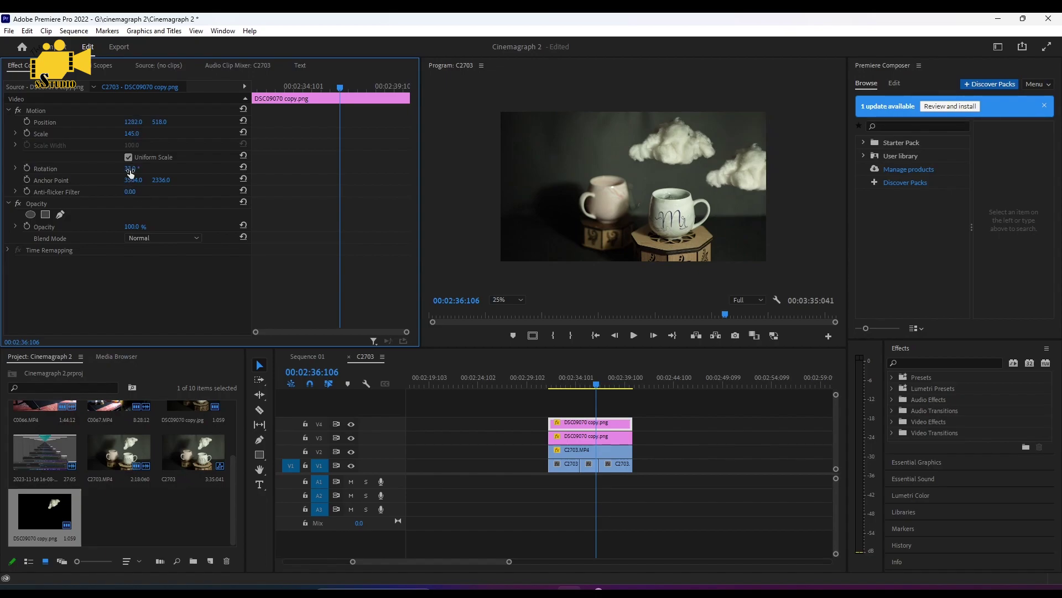
left_click_drag(130, 174, 229, 170)
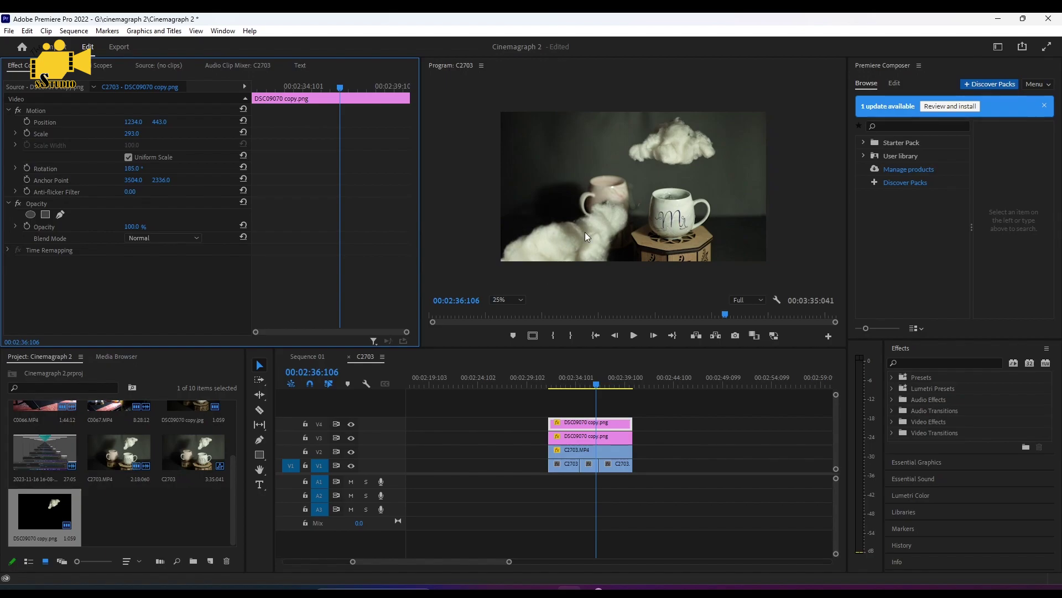
left_click_drag(133, 121, 155, 141)
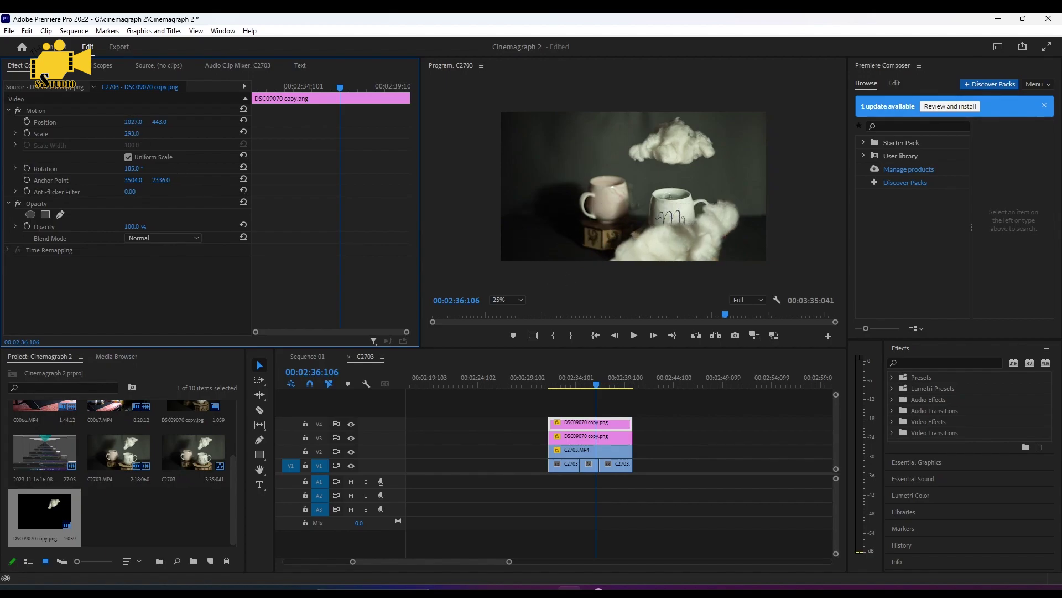
left_click_drag(159, 126, 138, 123)
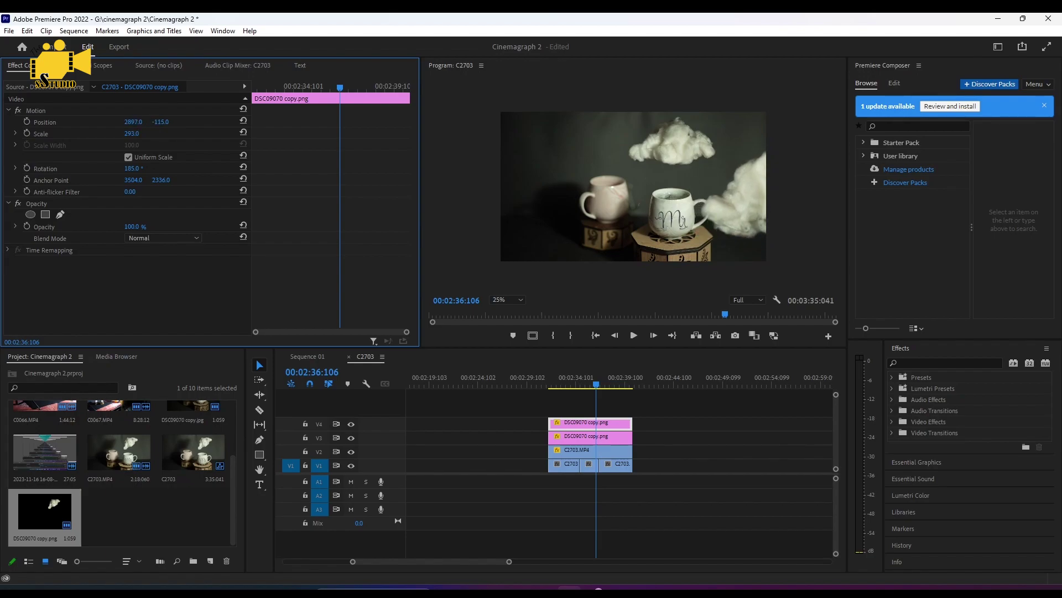
mouse_move(163, 122)
left_mouse_down()
mouse_move(119, 134)
mouse_move(122, 123)
mouse_move(161, 121)
left_mouse_up()
left_click_drag(608, 423, 602, 412)
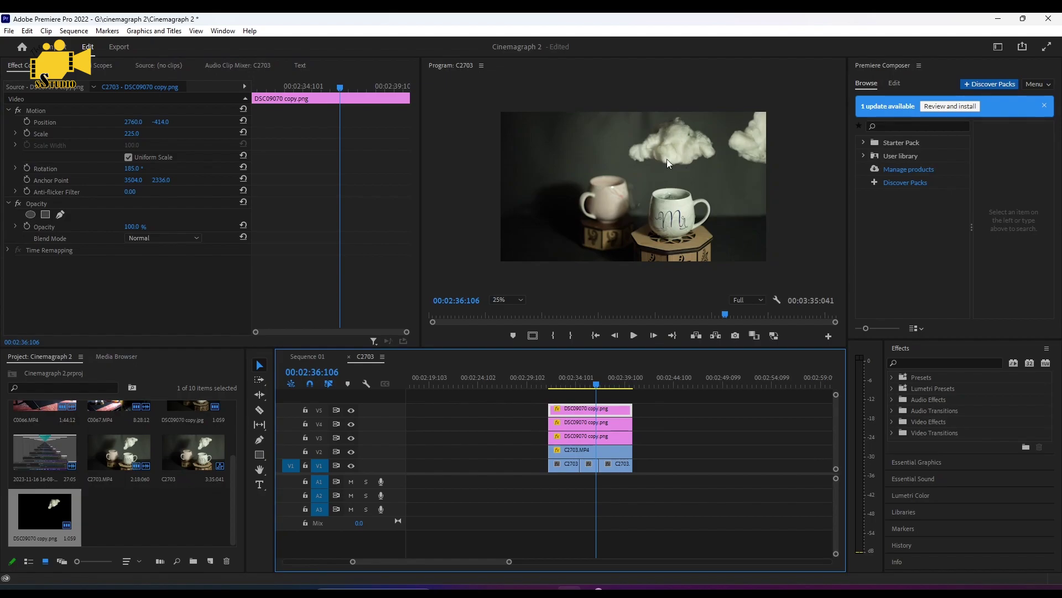
Move the V5 cloud copy to the upper left at Position 608, -407
left_click_drag(126, 124, 105, 121)
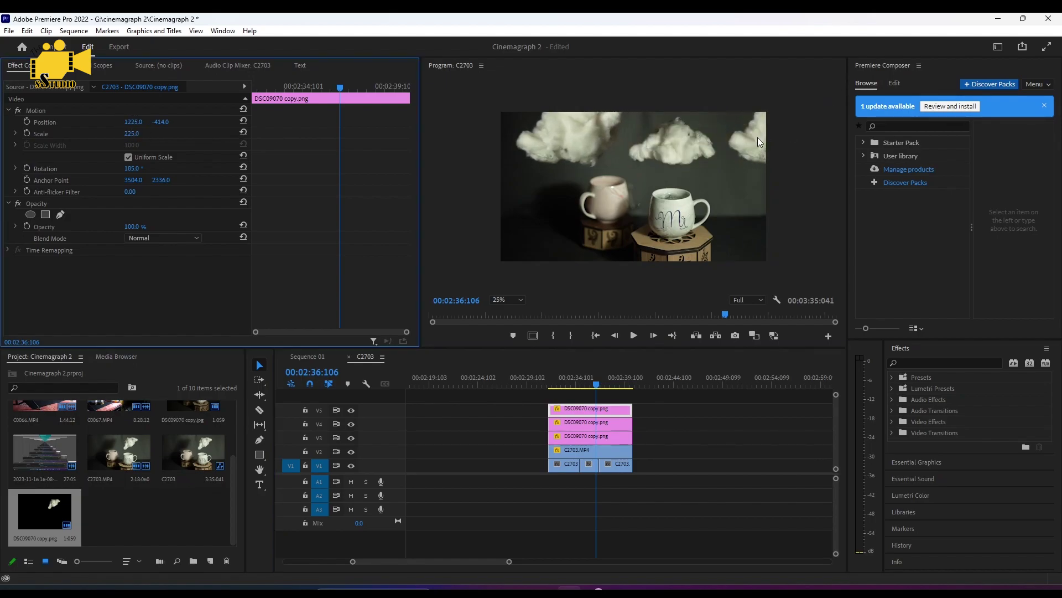
left_click_drag(131, 121, 110, 122)
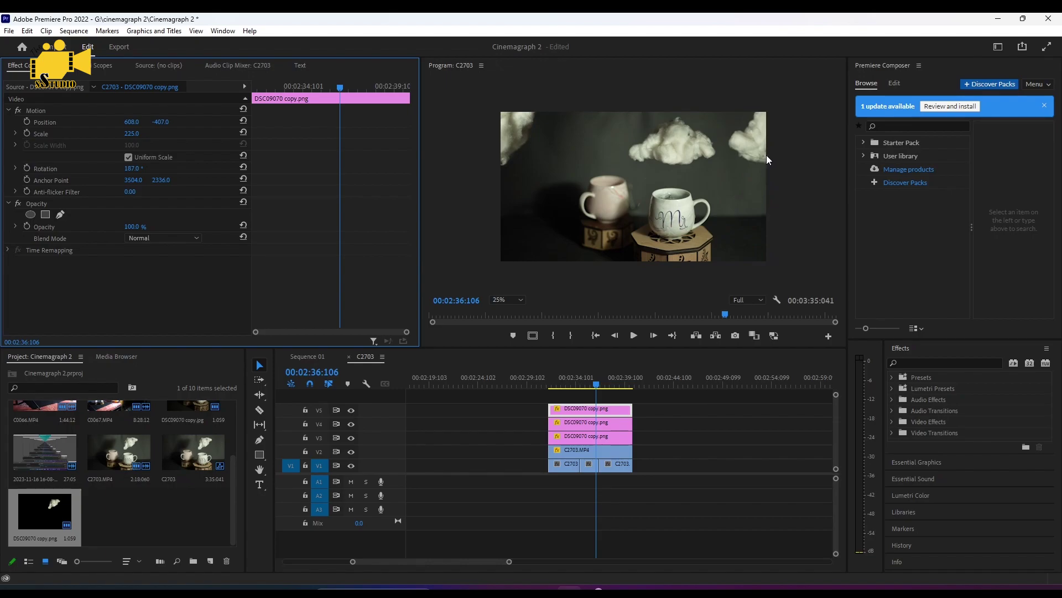
left_click(941, 362)
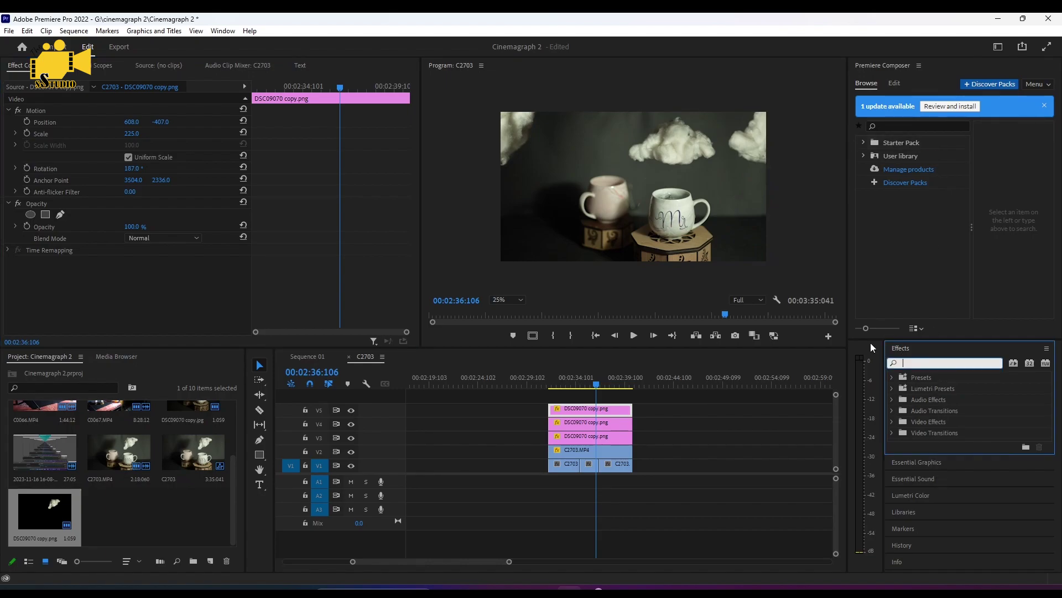
Search 'gaus' and apply Gaussian Blur to the V5 and V4 cloud clips
left_click(223, 31)
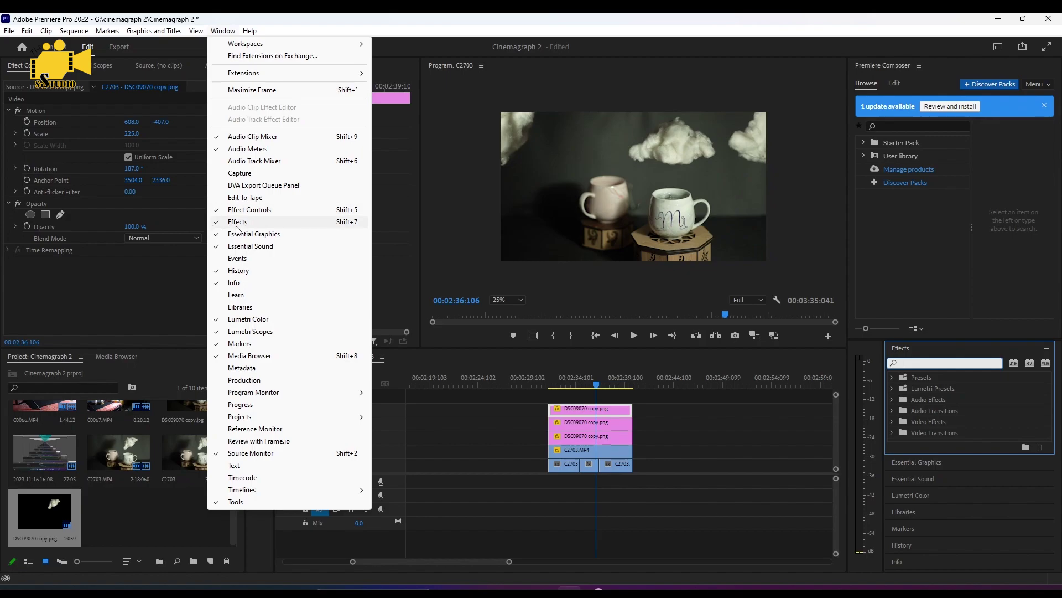
left_click(923, 363)
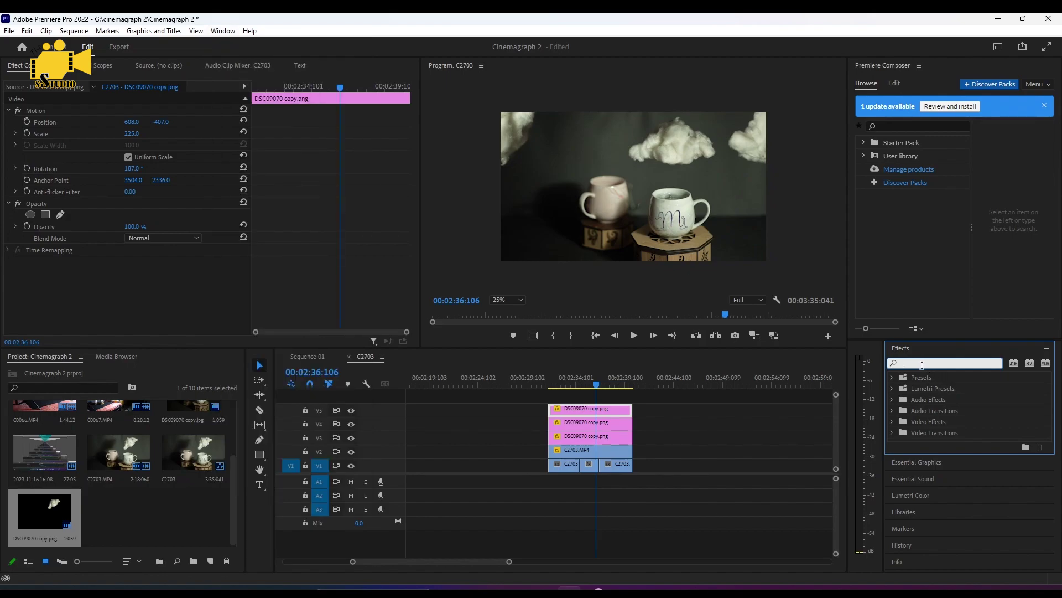
type("gaus")
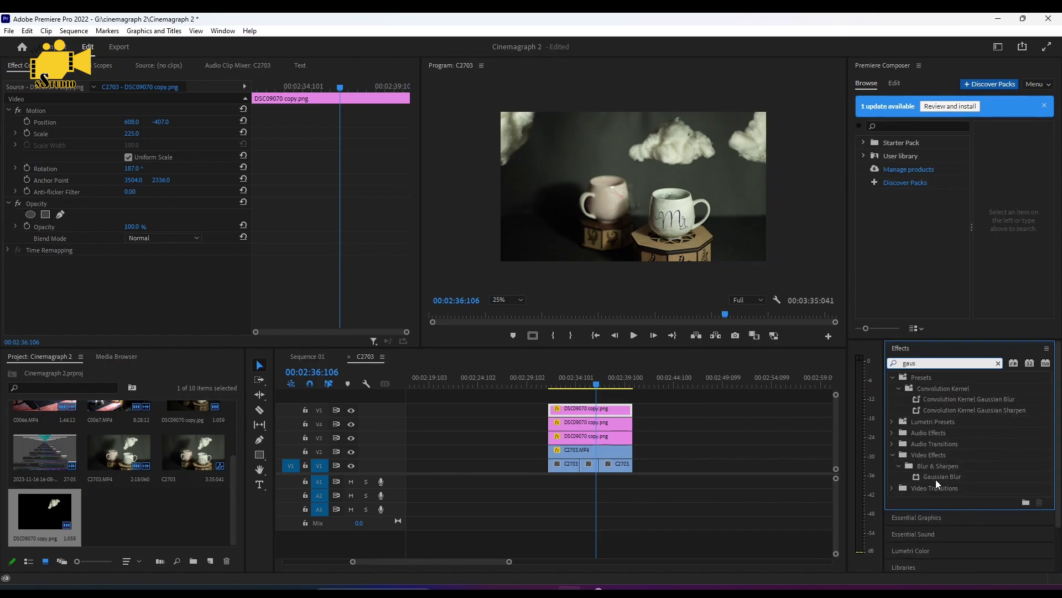
left_click(935, 479)
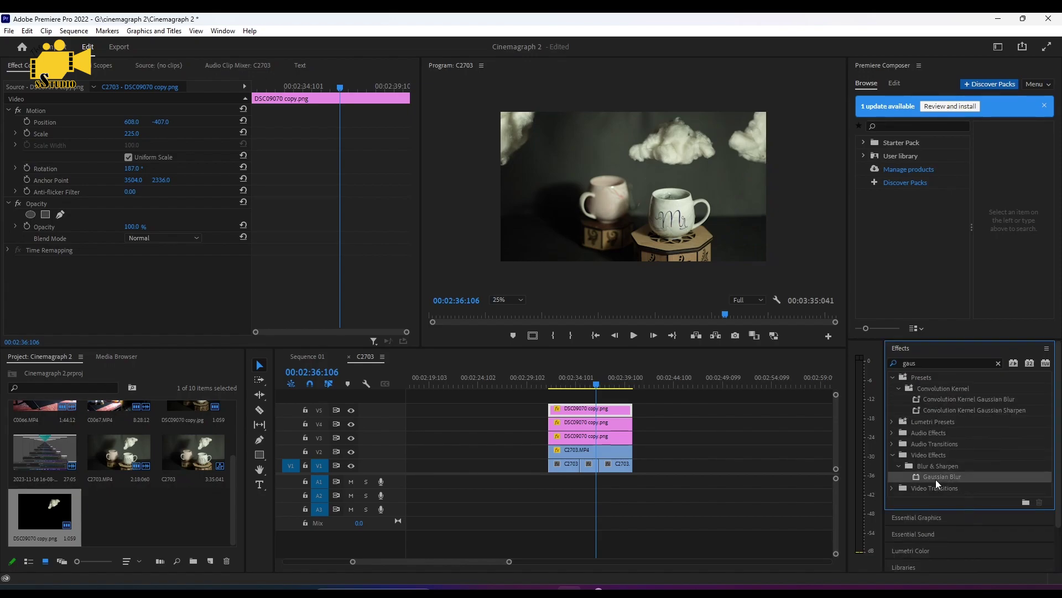
left_click_drag(935, 479, 607, 410)
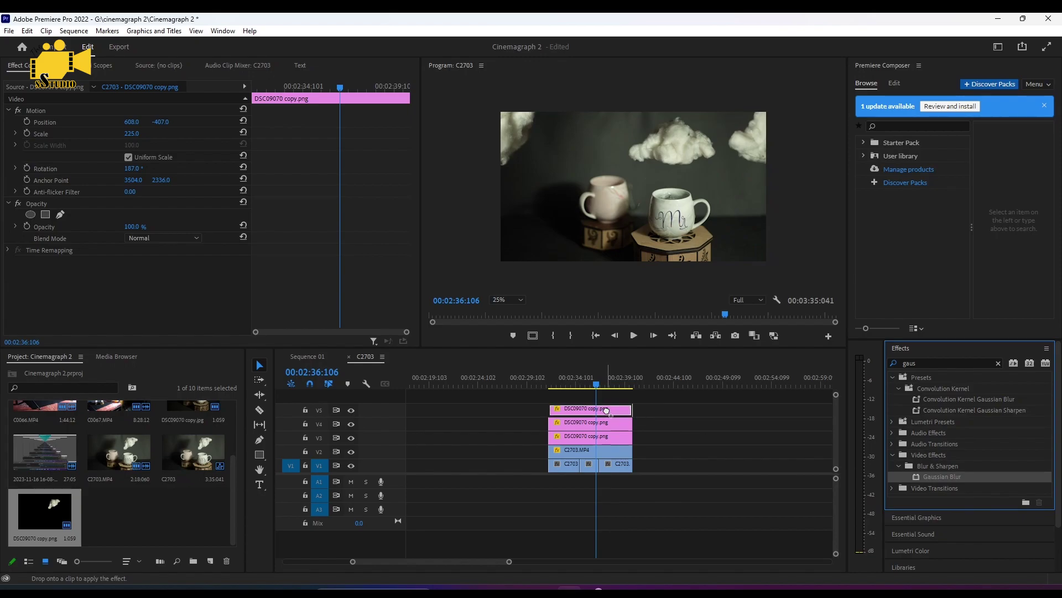
left_click_drag(927, 479, 615, 424)
left_click(615, 424)
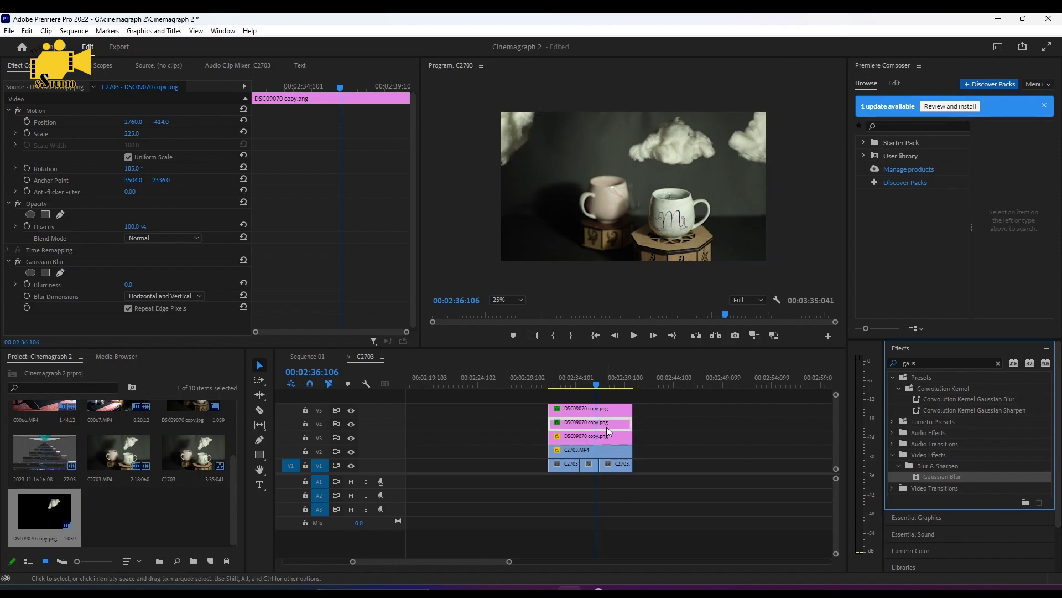
left_click(603, 410)
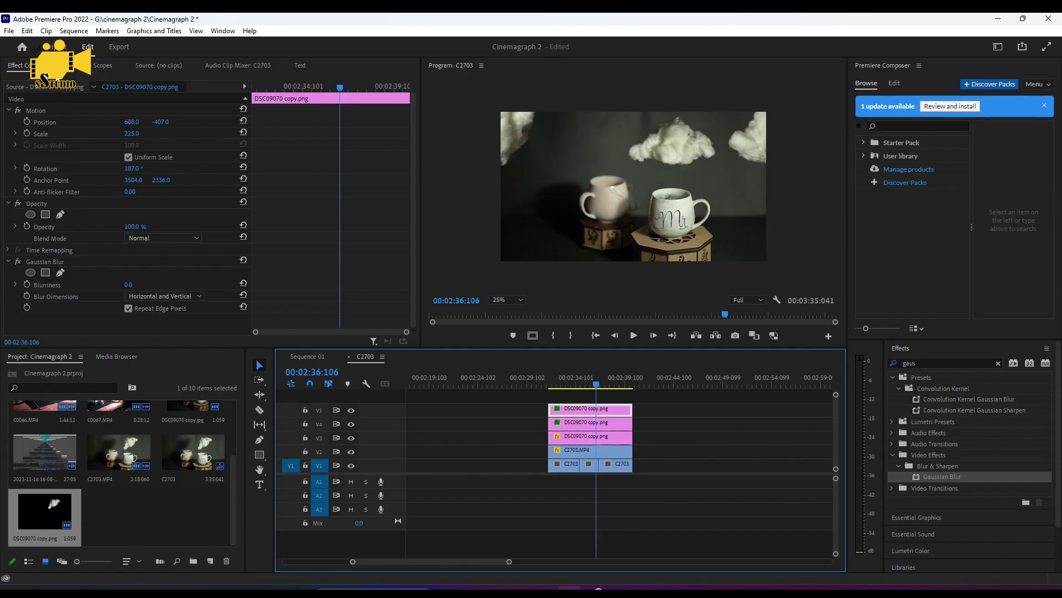
Set the upper-left cloud's Gaussian Blur blurriness to 13, then return to the shot's start
left_click(223, 33)
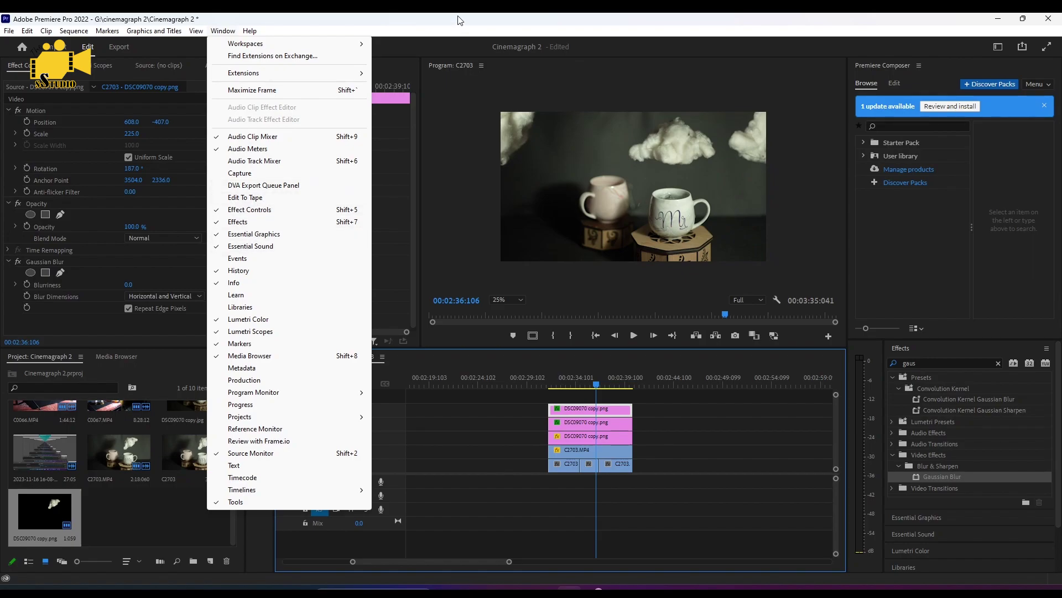
left_click(249, 209)
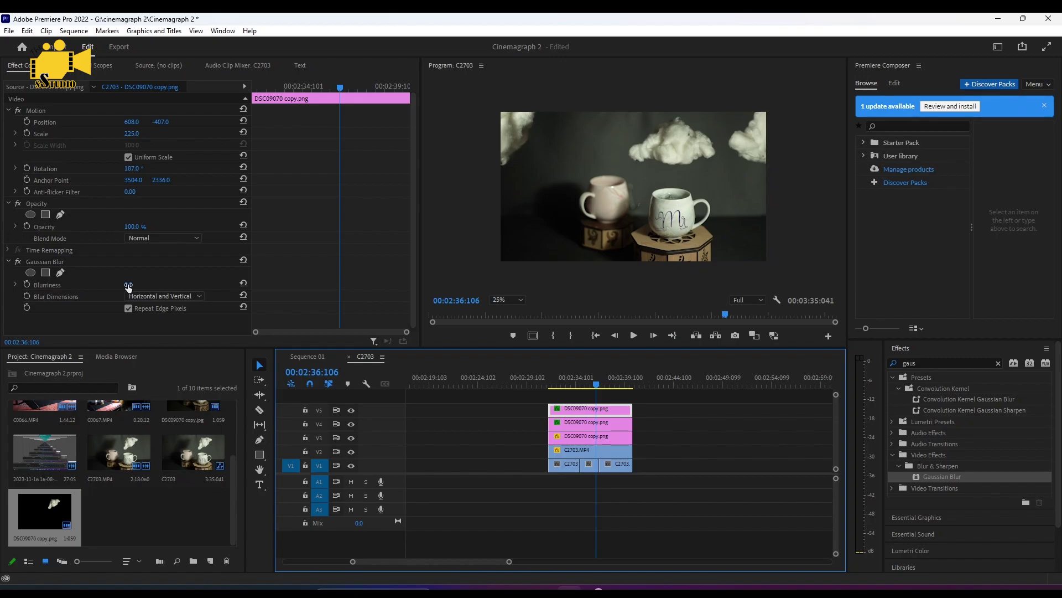
mouse_move(128, 285)
left_mouse_down()
mouse_move(162, 285)
mouse_move(141, 285)
left_mouse_up()
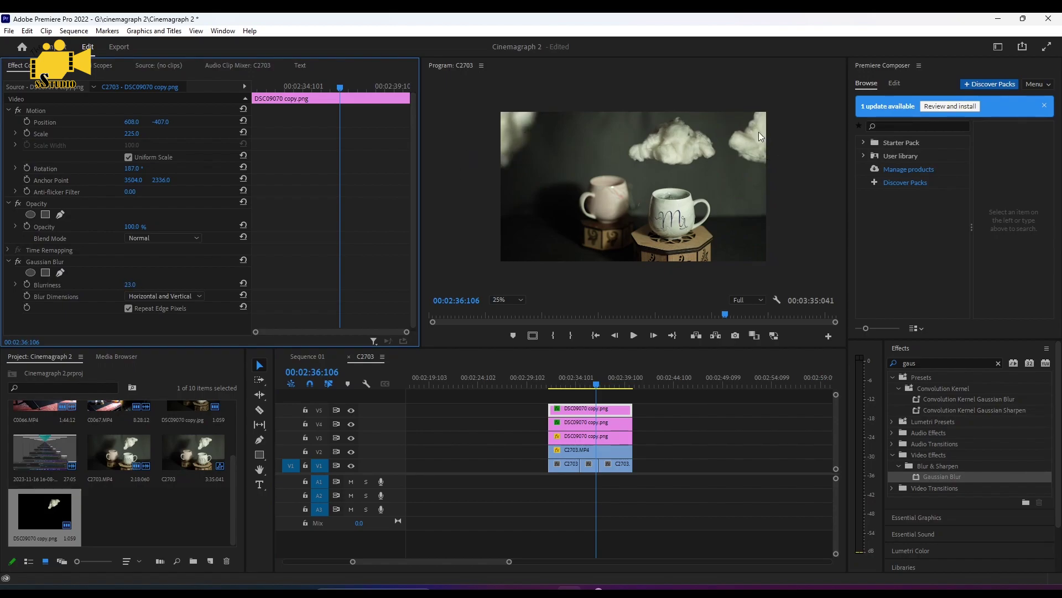
left_click_drag(129, 285, 132, 285)
left_click(597, 429)
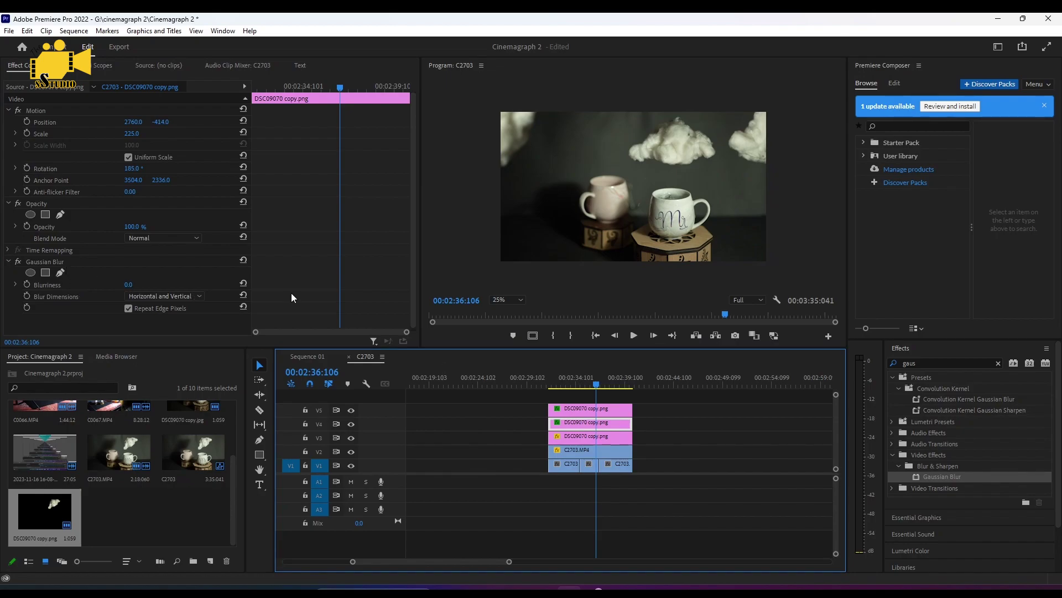
left_click(130, 284)
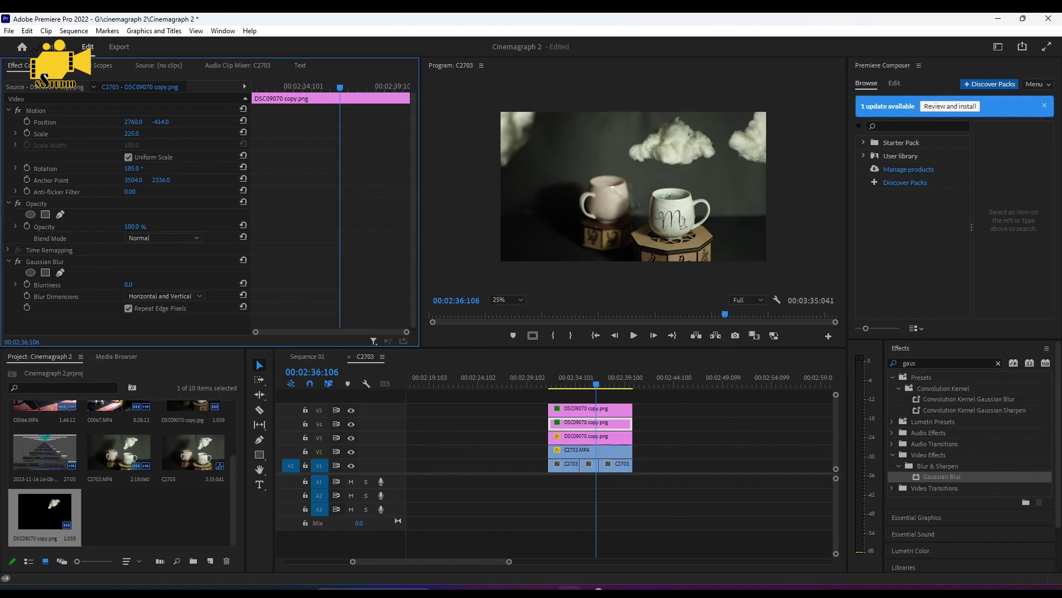
left_click(552, 383)
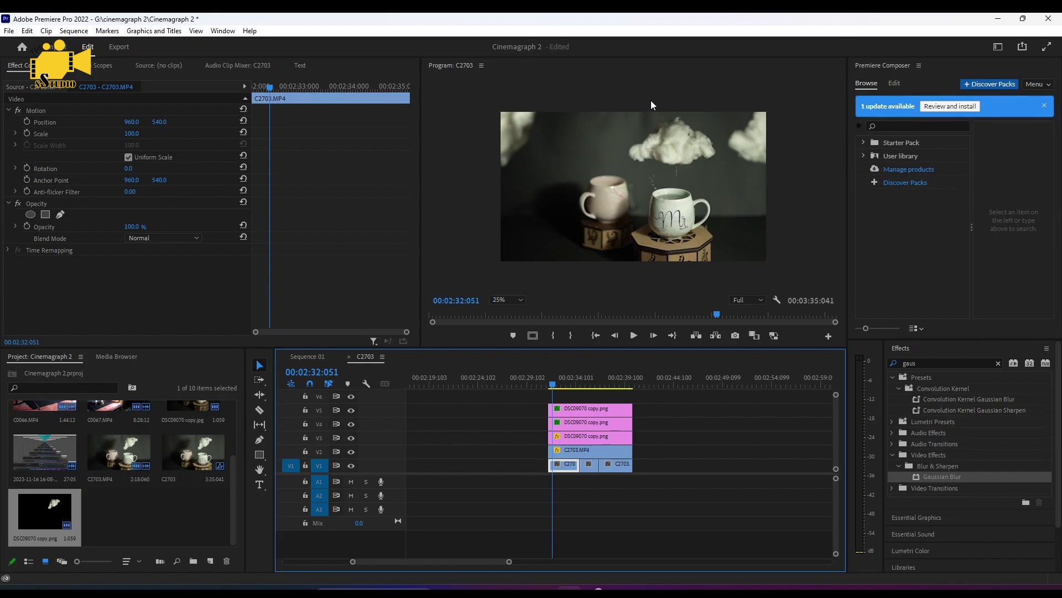
On the V5 cloud's first frame, add a Position keyframe with the cloud moved left, mostly off-frame
left_click(574, 411)
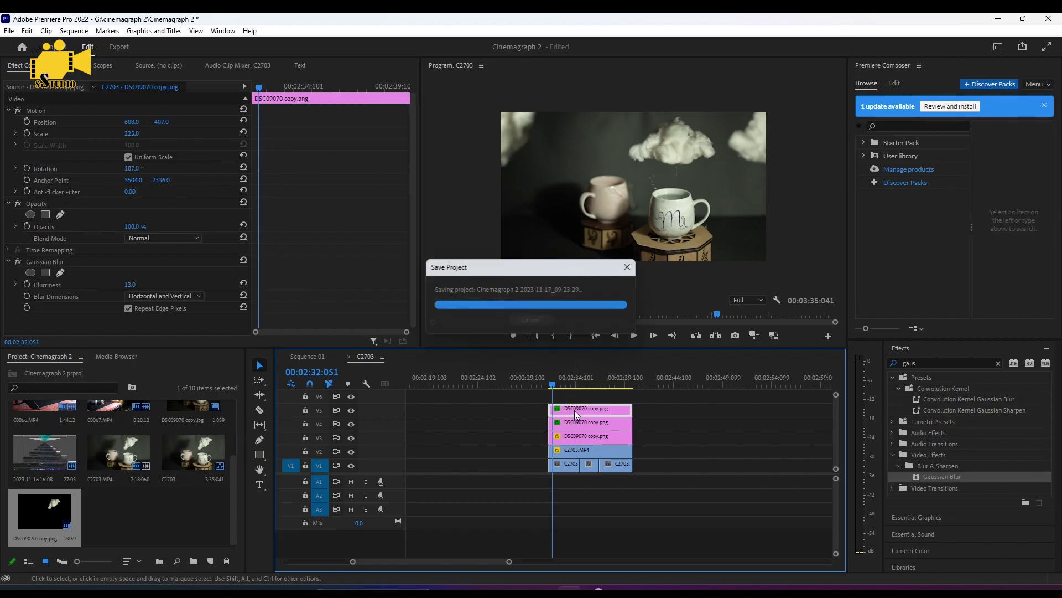
left_click(253, 87)
key("Left")
key("Left")
key("Left")
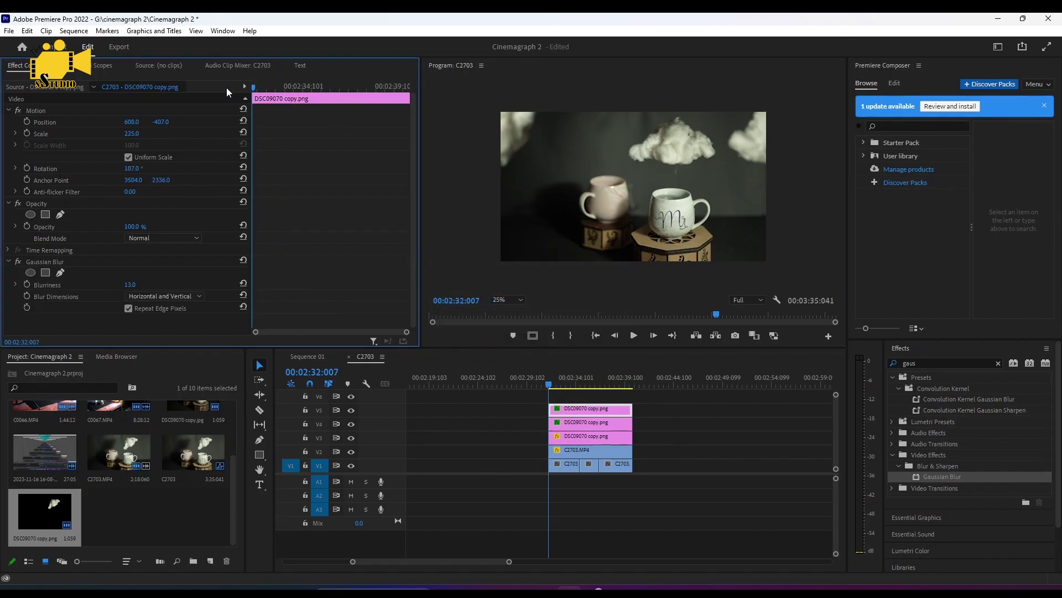
left_click(28, 122)
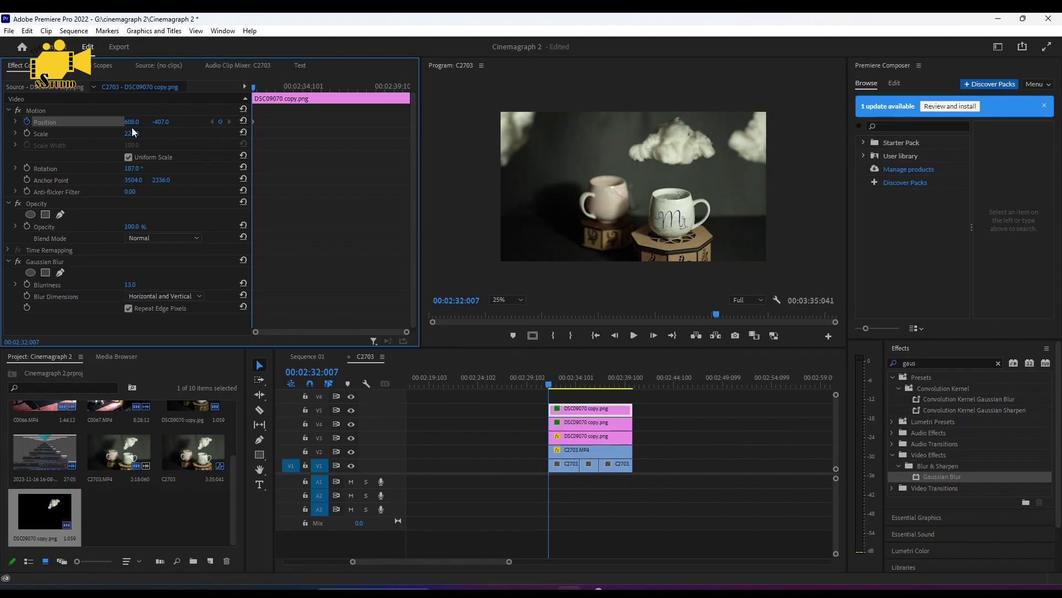
left_click_drag(132, 122, 17, 121)
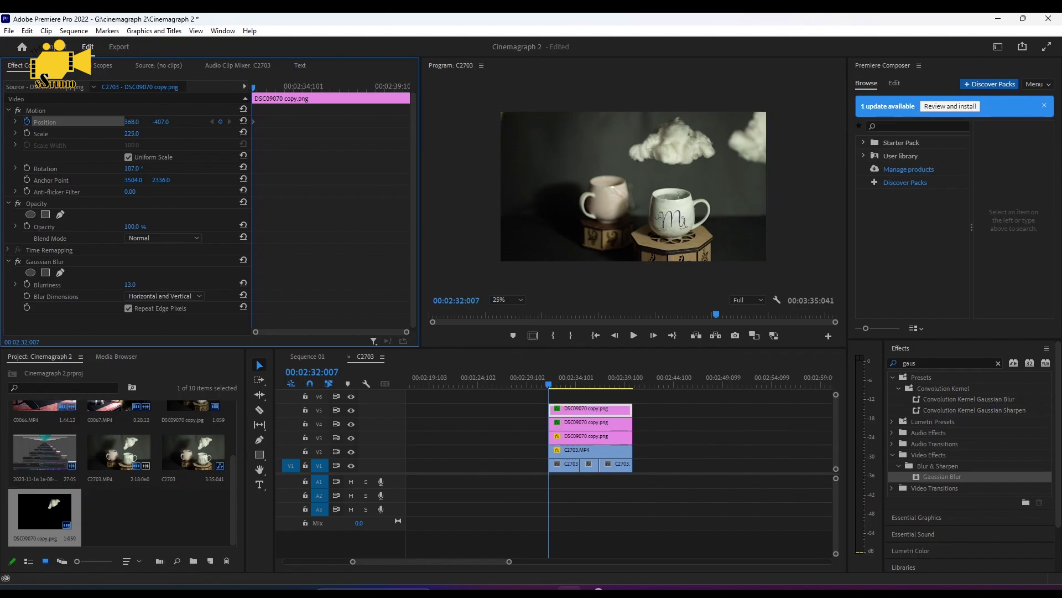
key("space")
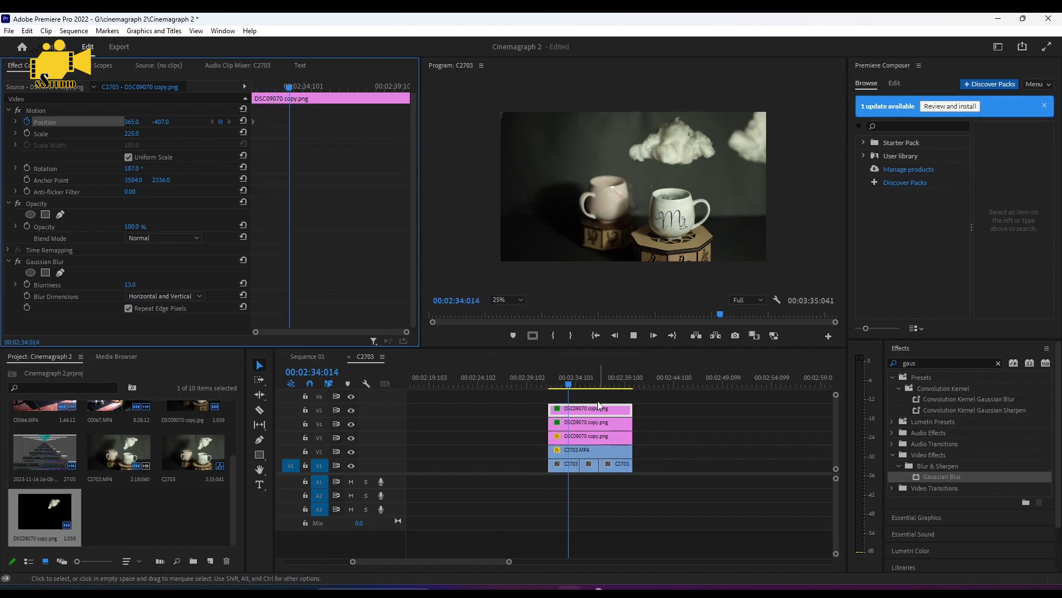
Near the shot's end, move the cloud right for the end keyframe and play back the drift
left_click_drag(589, 386, 633, 390)
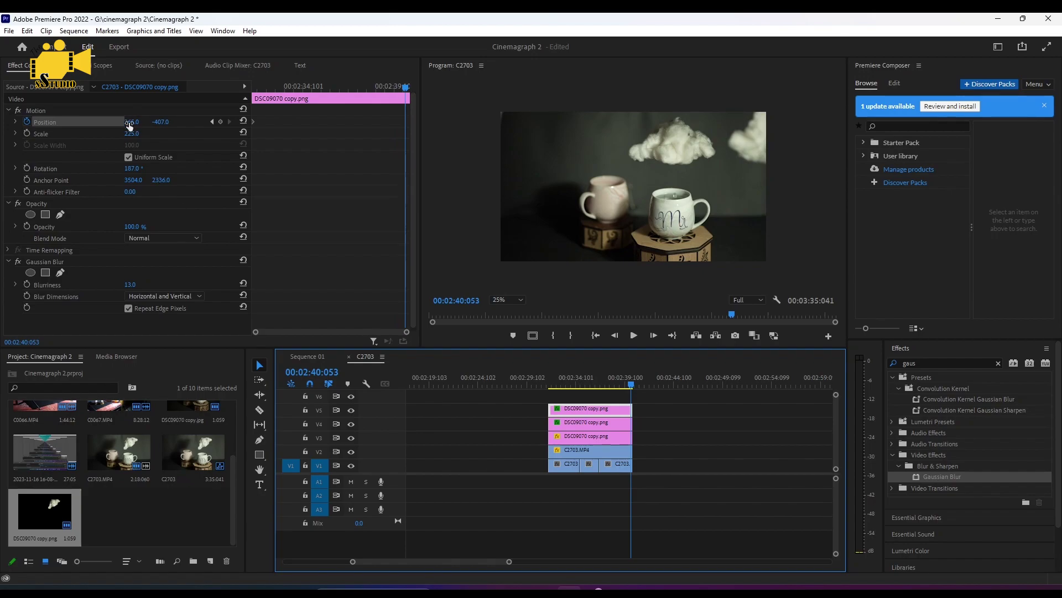
left_click_drag(129, 125, 258, 121)
key("space")
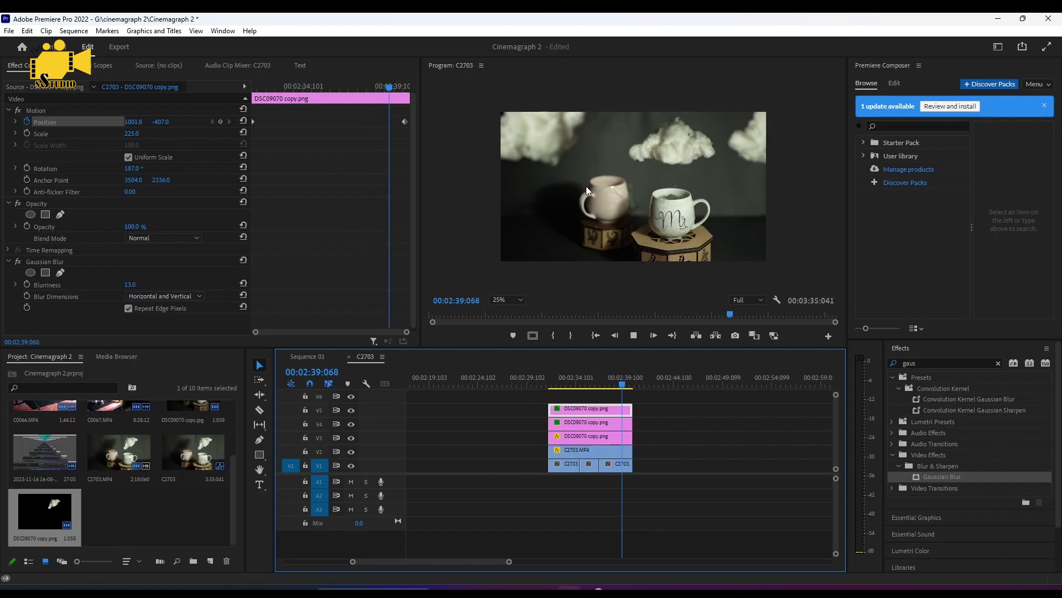
left_click(618, 427)
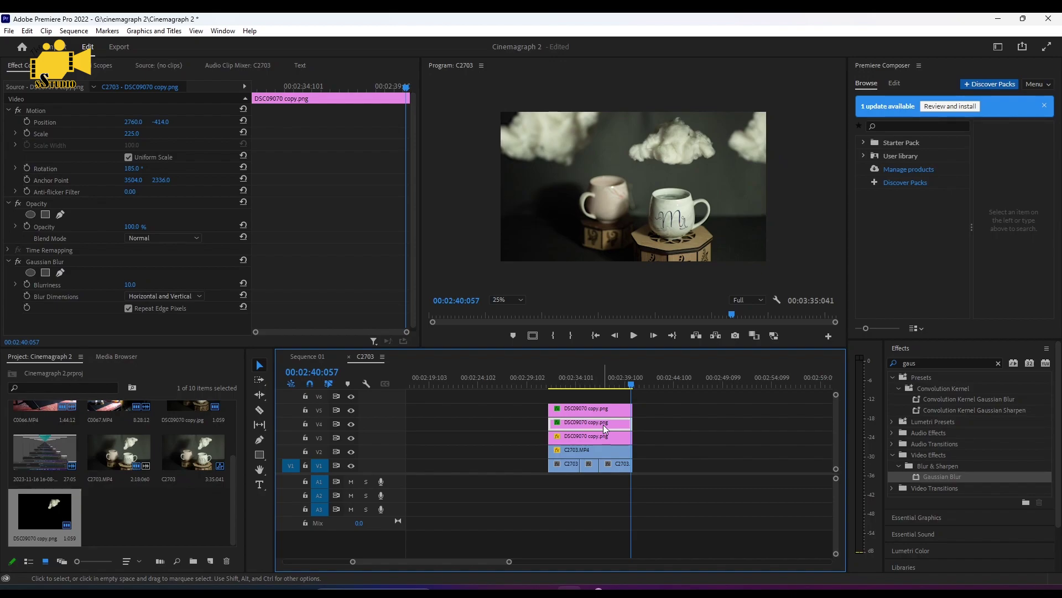
At the V4 cloud's first frame, add a Position keyframe with X at 3037
left_click_drag(566, 378, 553, 382)
left_click_drag(256, 88, 270, 88)
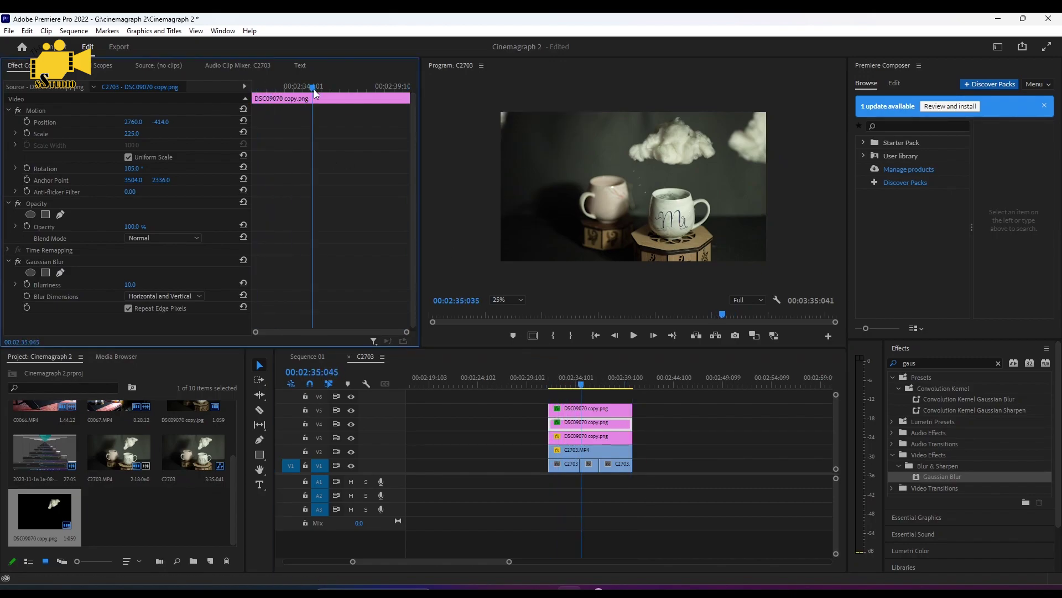
left_click(550, 380)
left_click_drag(256, 88, 216, 95)
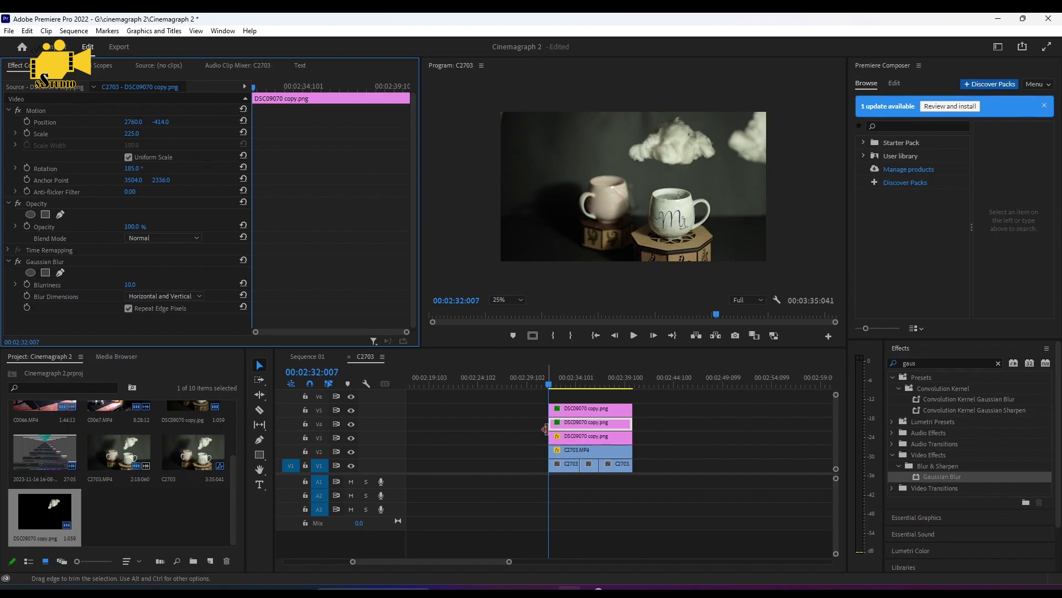
left_click(566, 432)
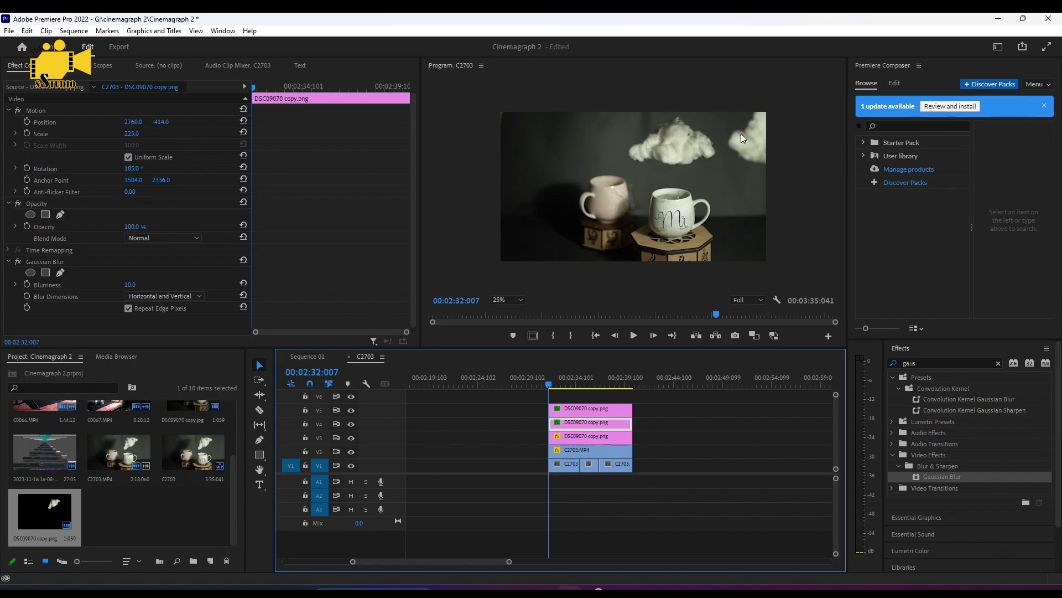
left_click_drag(131, 123, 162, 123)
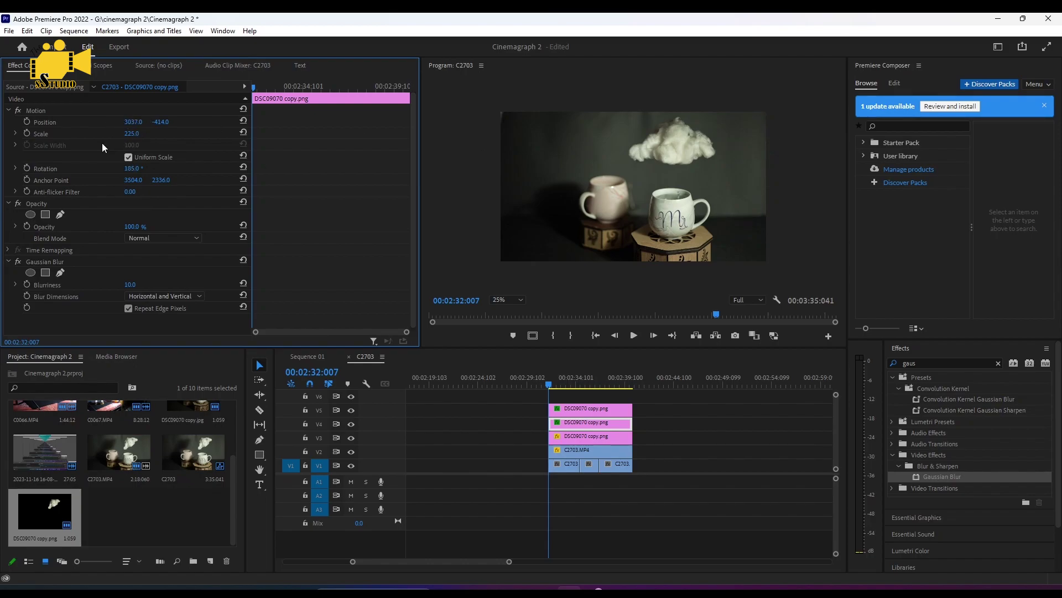
left_click(26, 122)
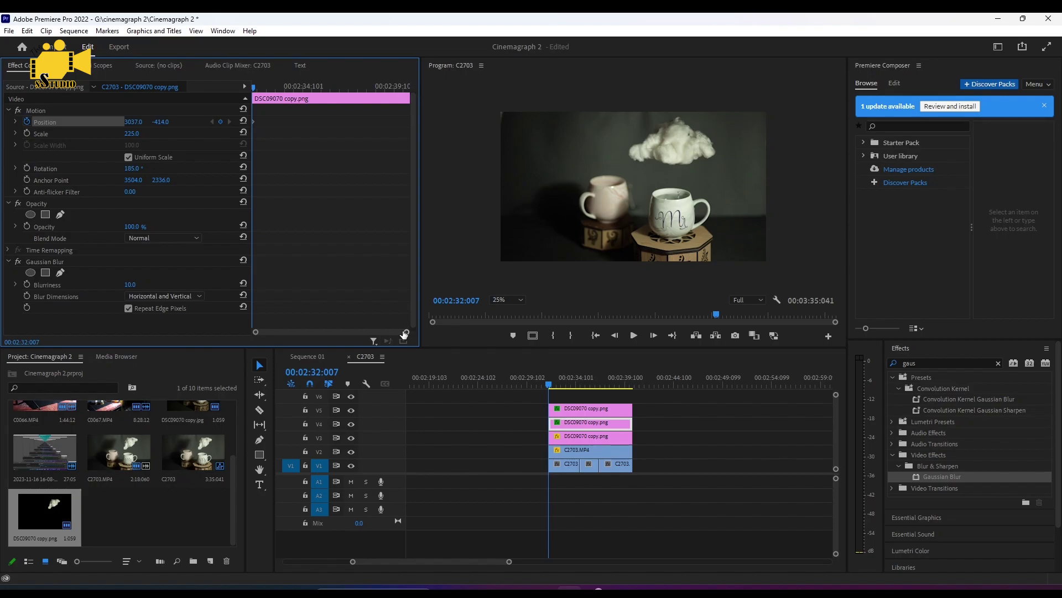
left_click_drag(405, 334, 338, 341)
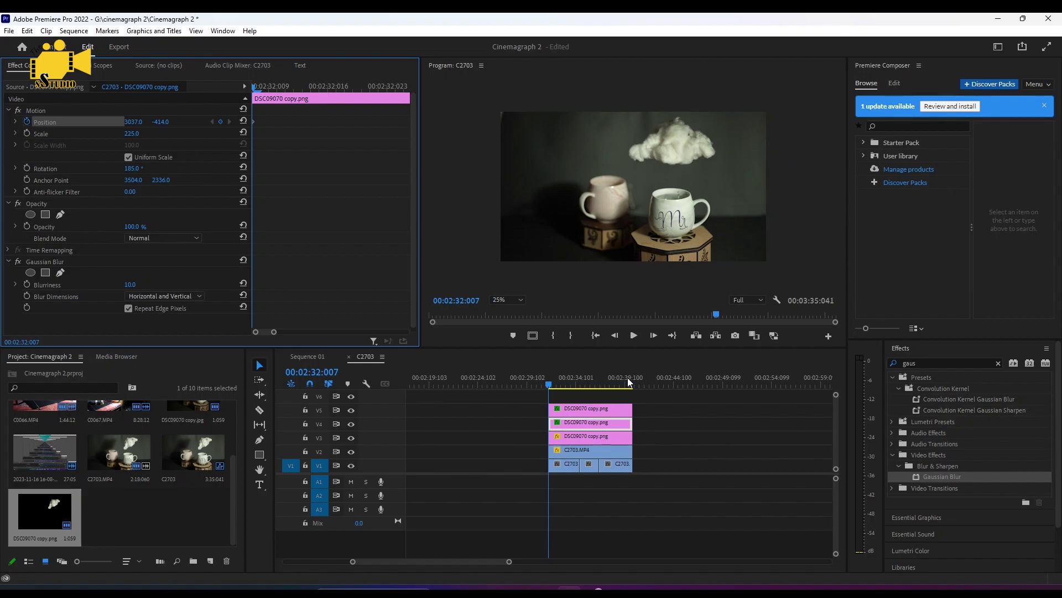
At the clip's end, set Position X to 2510 and scrub to preview the leftward drift
left_click(551, 386)
left_click(254, 90)
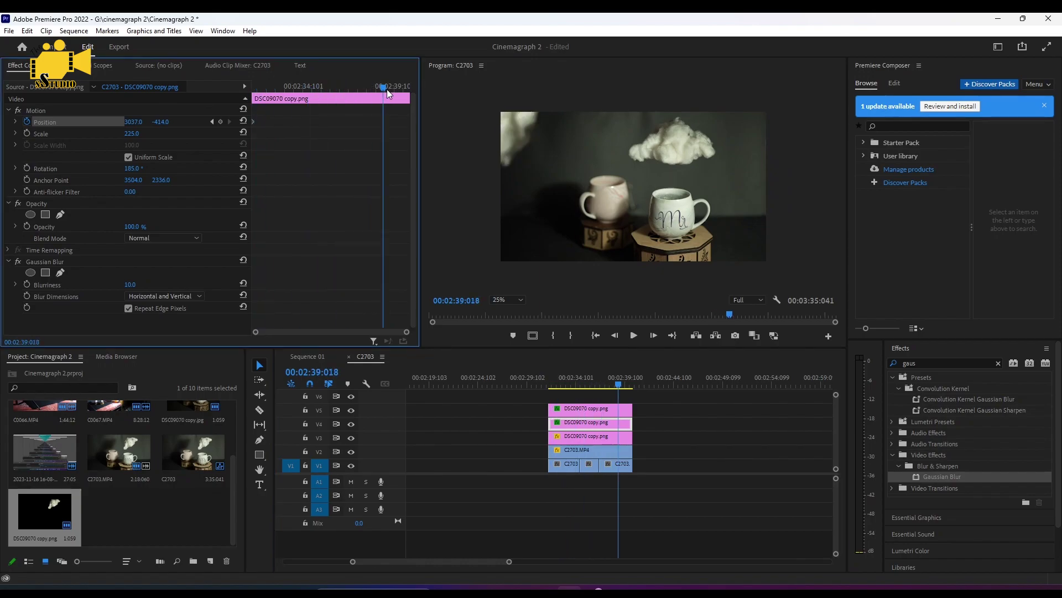
left_click_drag(260, 89, 411, 97)
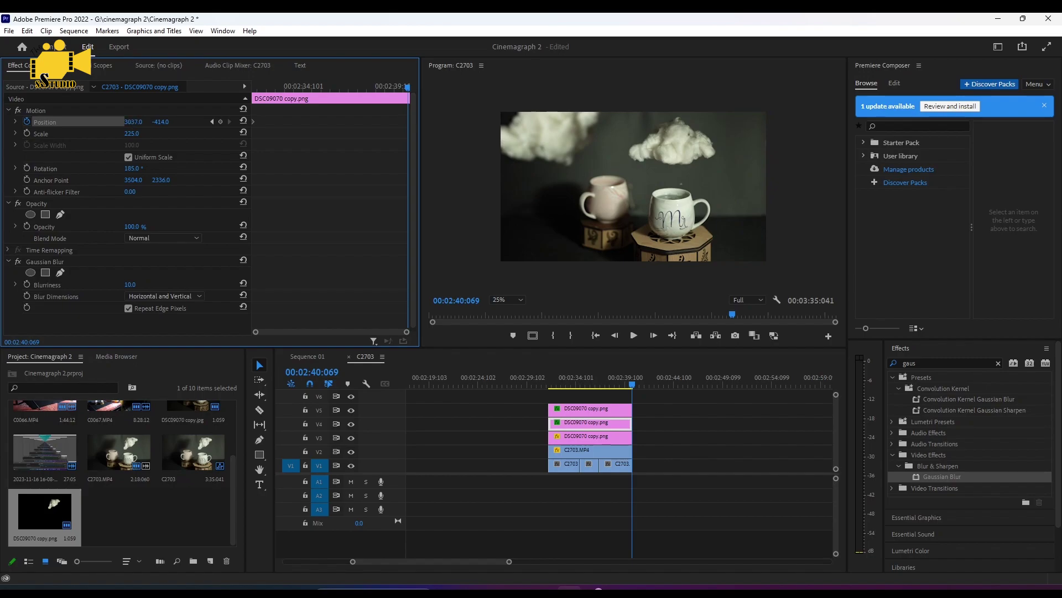
left_click_drag(134, 122, 105, 122)
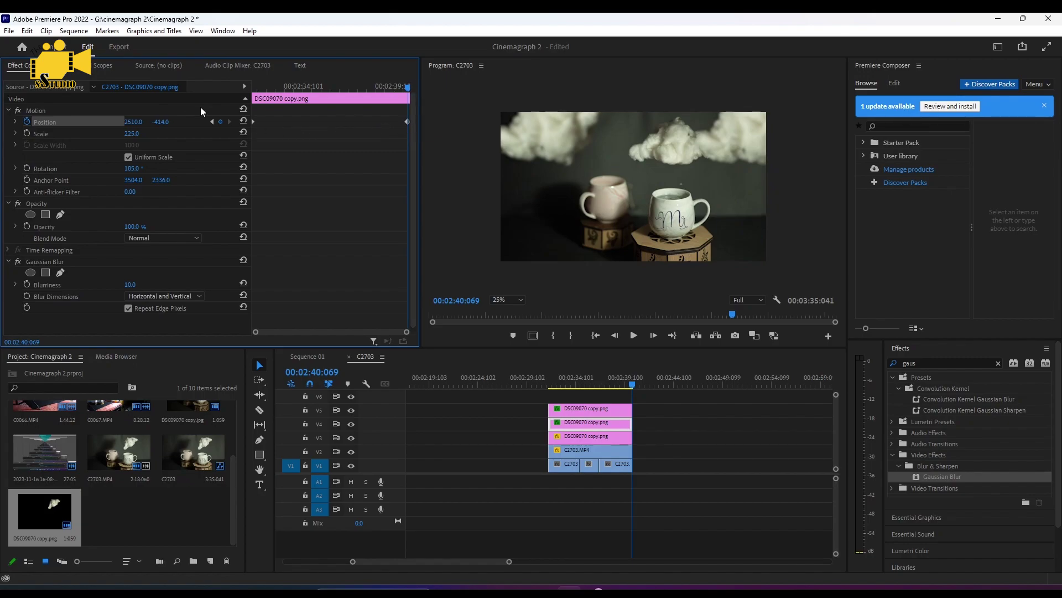
left_click(550, 385)
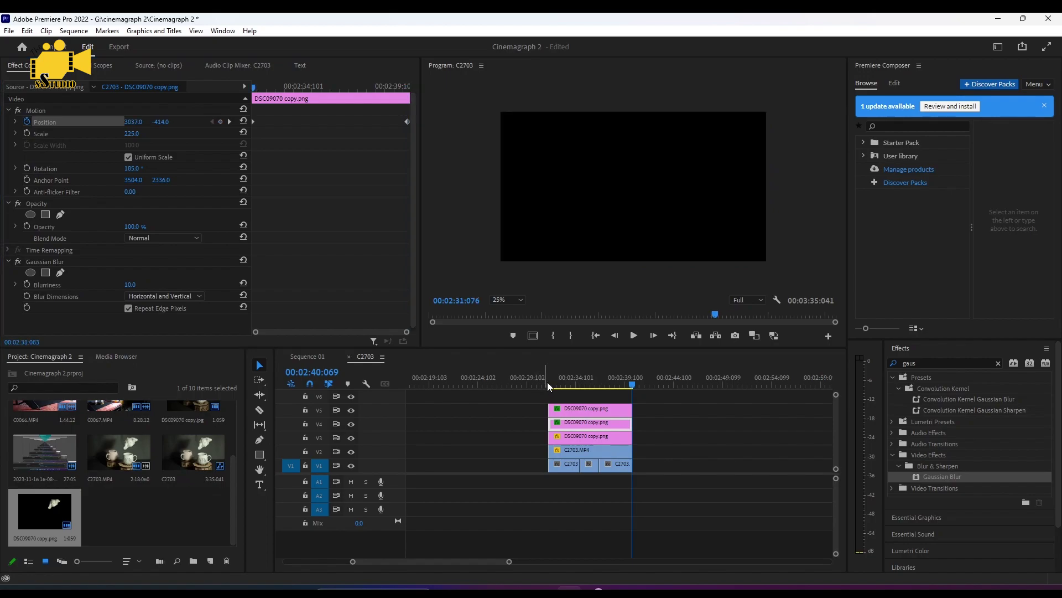
left_click_drag(552, 386, 628, 389)
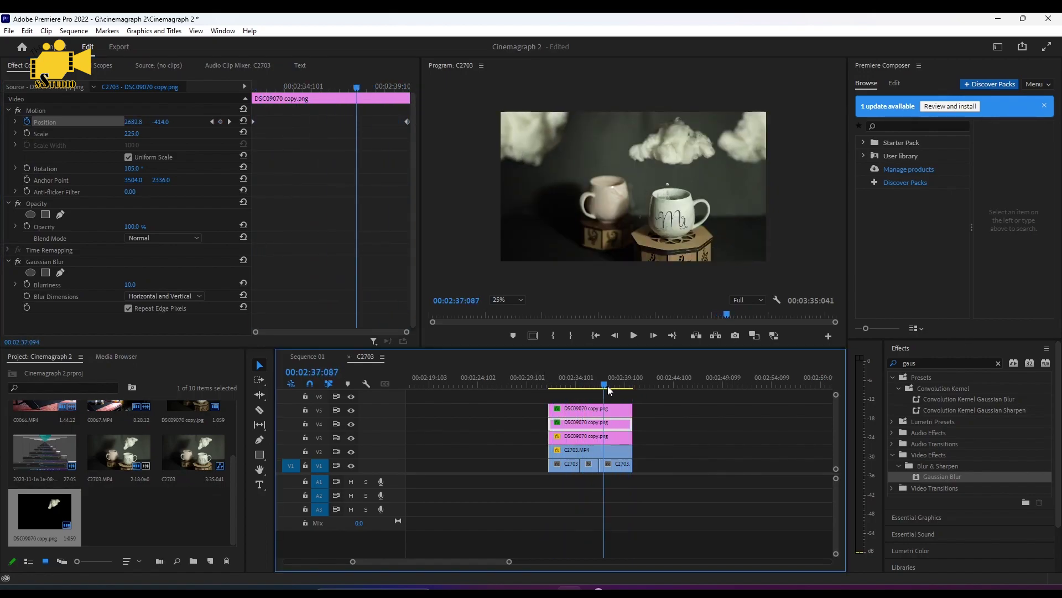